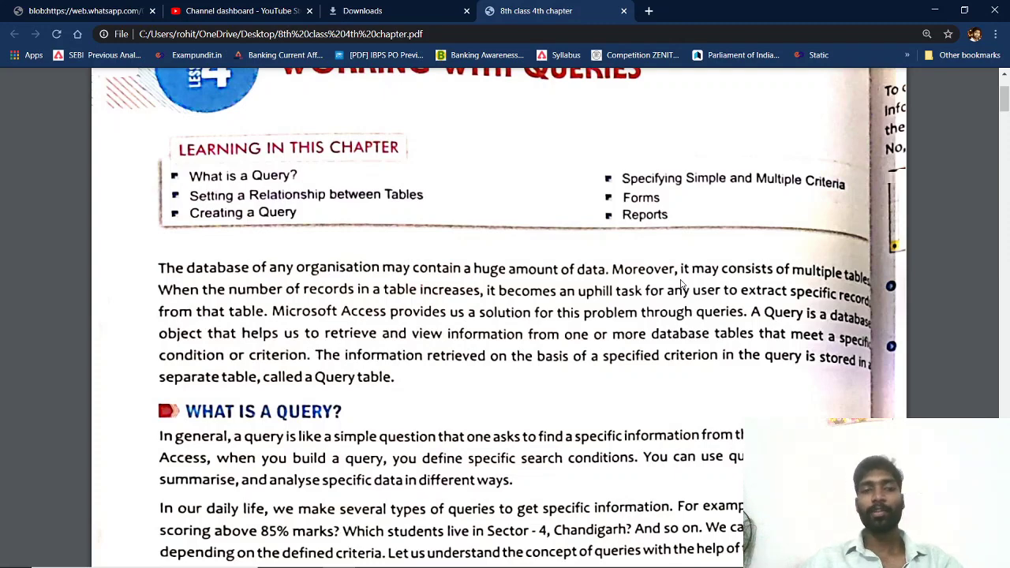
scroll(584, 340, "down", 3)
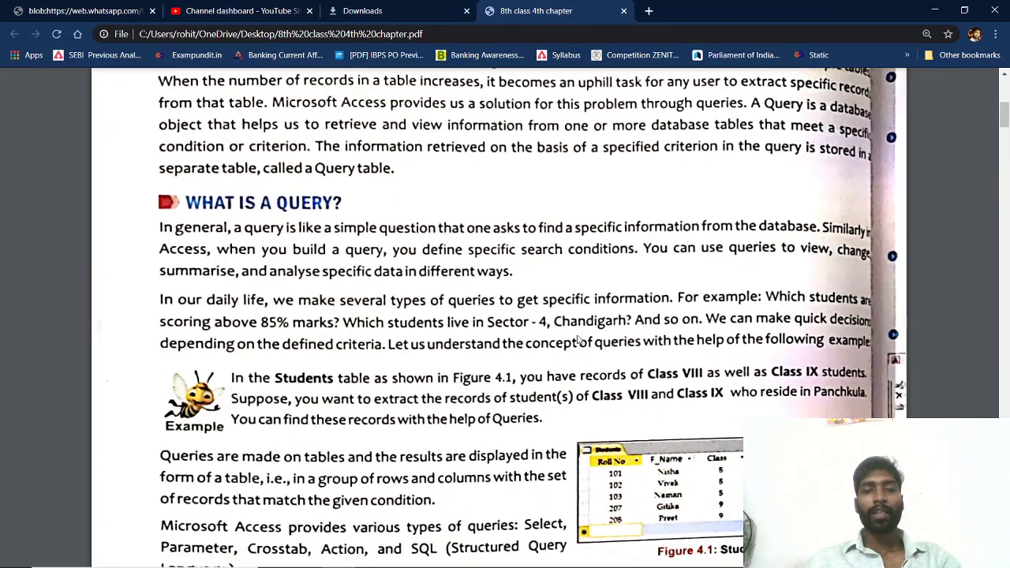
scroll(579, 339, "down", 2)
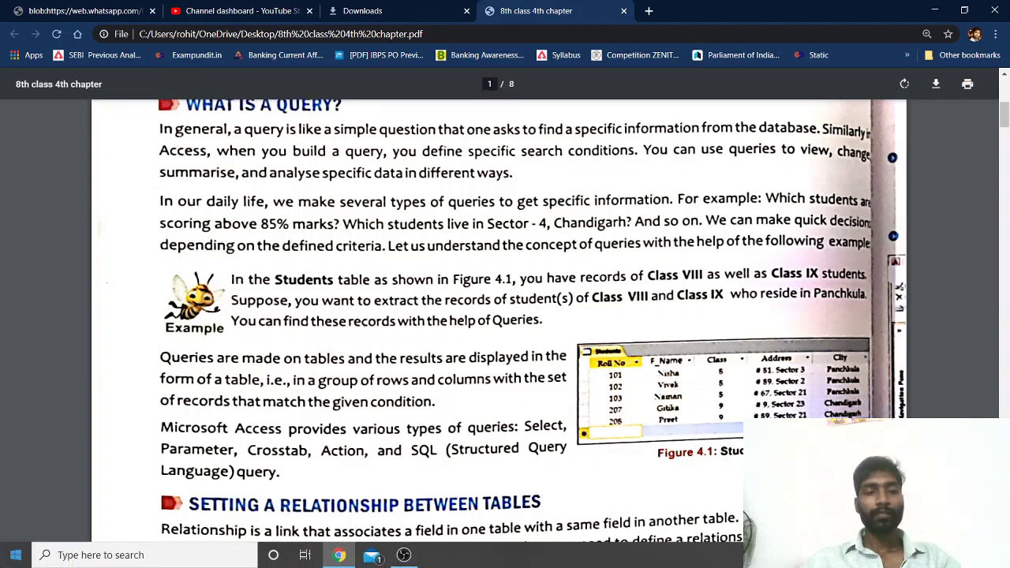
Launch Microsoft Access 2010 and dismiss the Office activation wizard.
key("super")
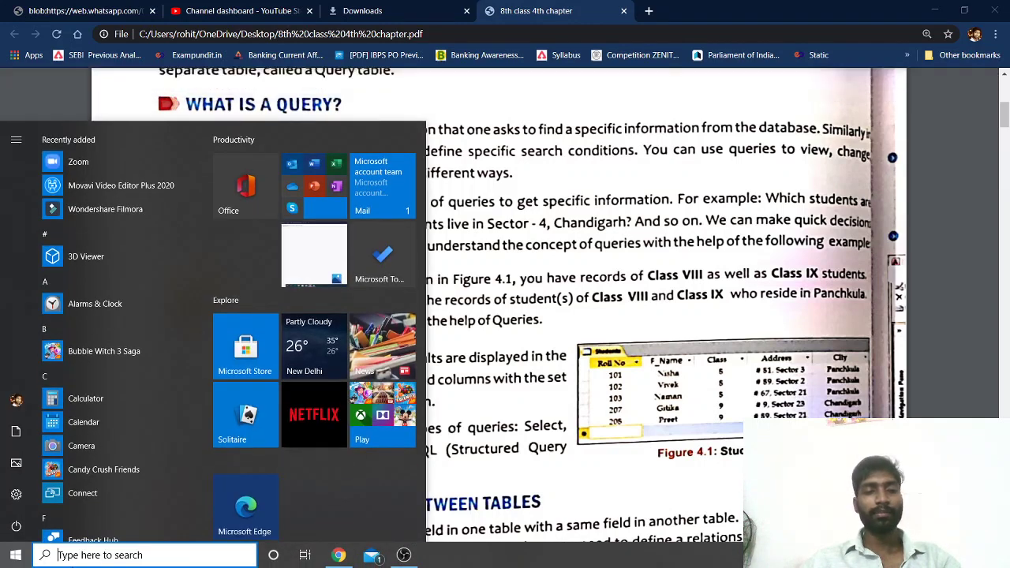
type("acess")
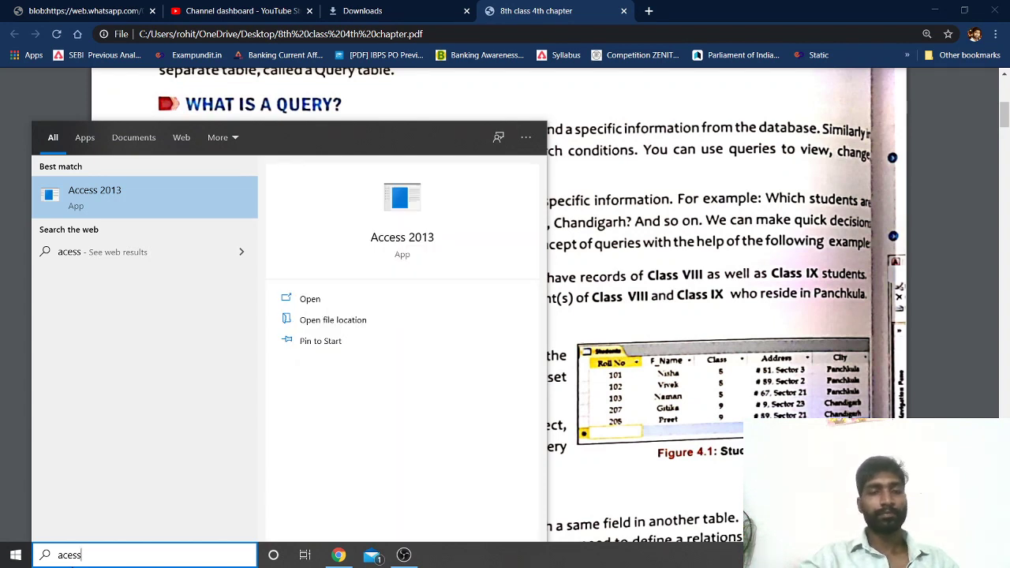
key("BackSpace")
key("BackSpace")
key("BackSpace")
key("BackSpace")
key("BackSpace")
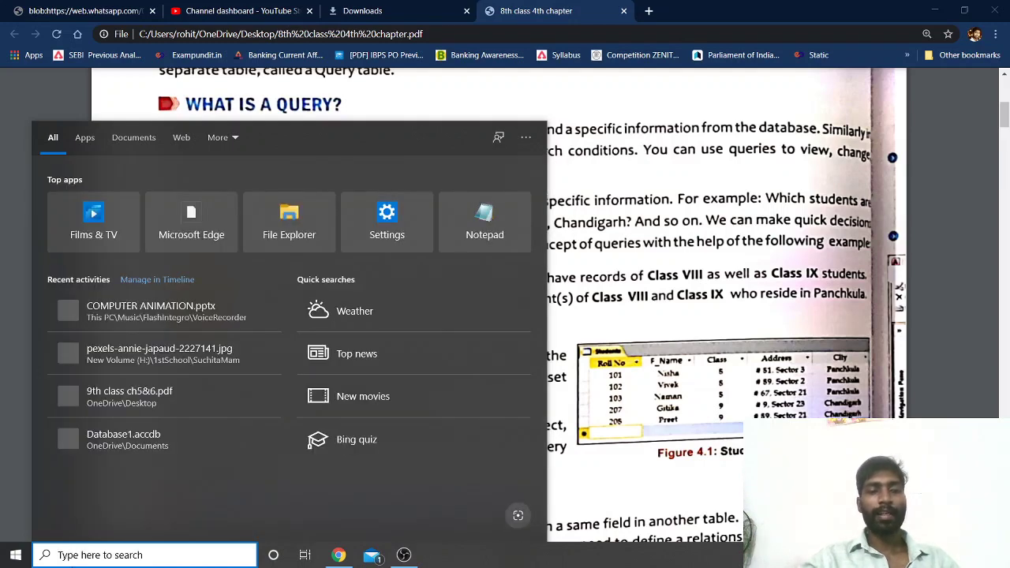
type("ac")
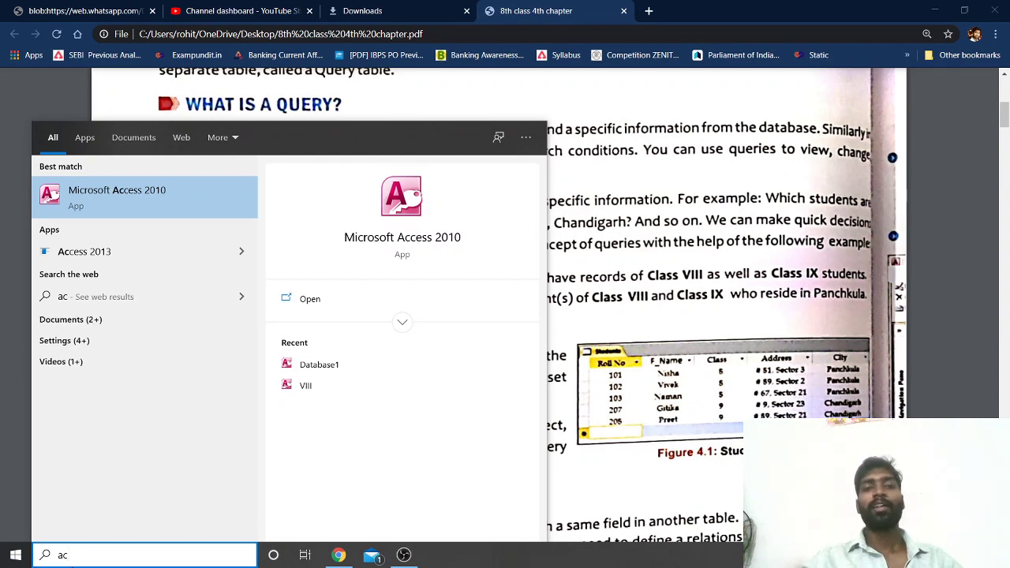
key("Escape")
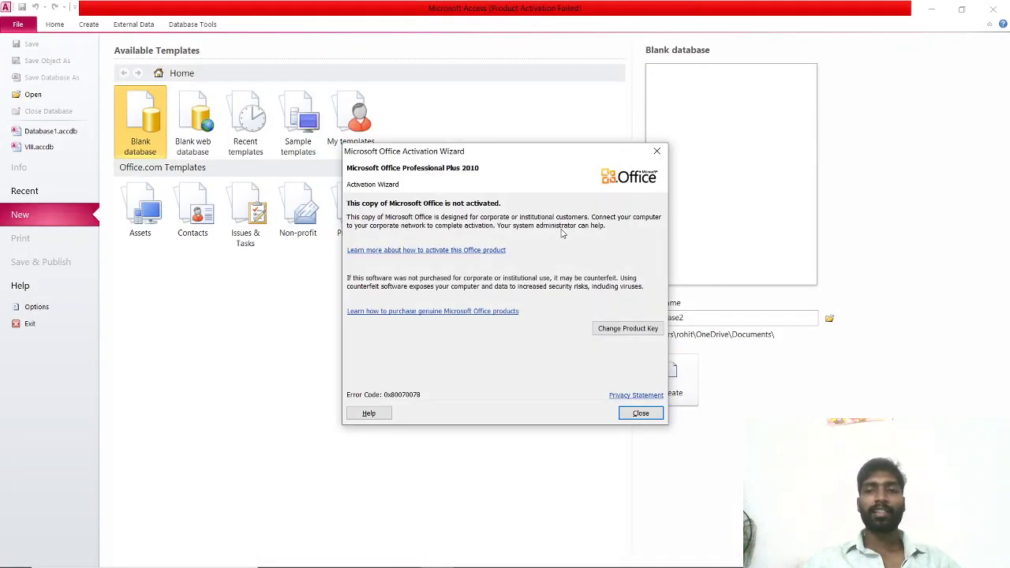
left_click(640, 413)
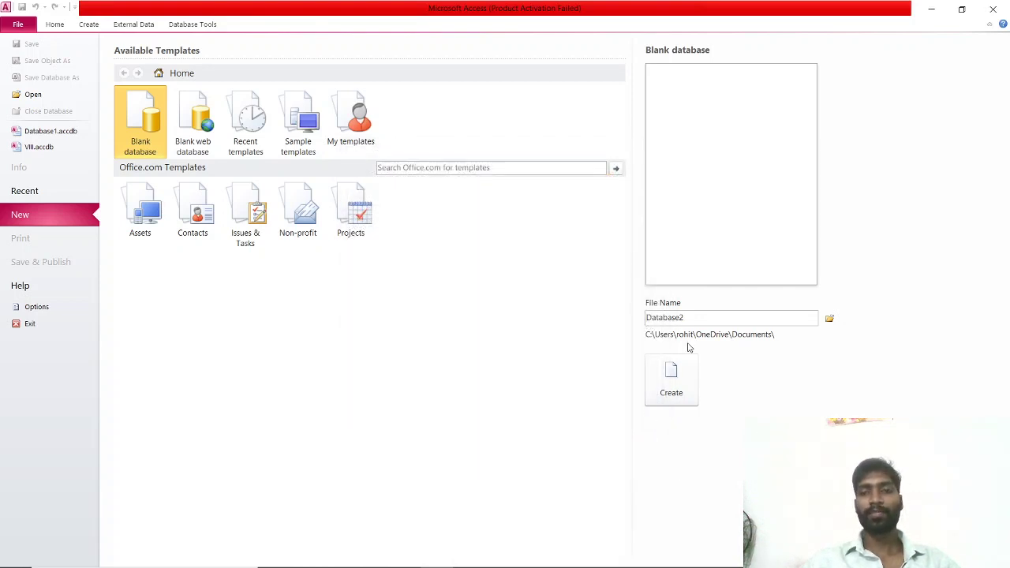
Try to create a blank database named VIII, declining to replace the existing file.
double_click(703, 317)
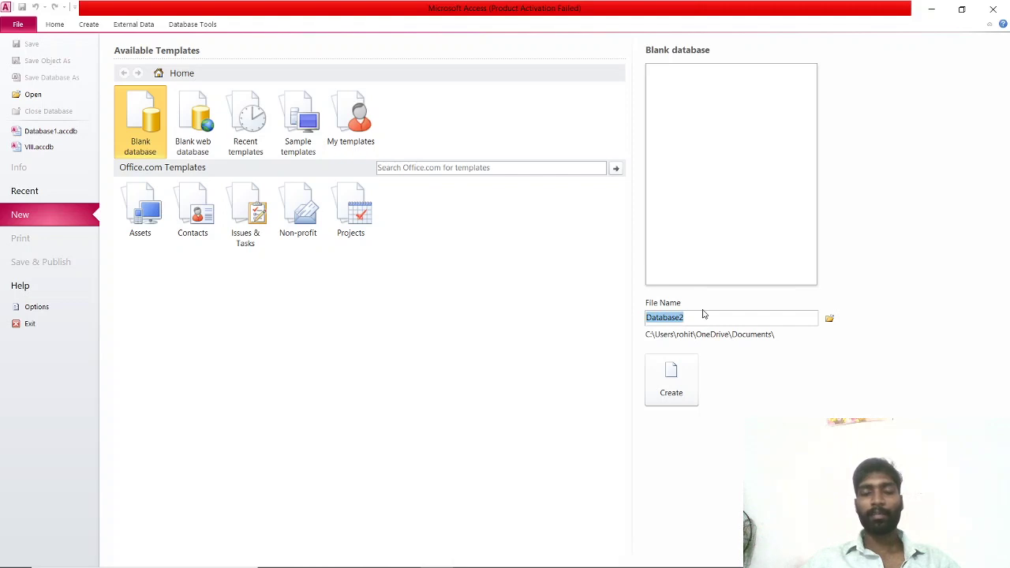
type("V")
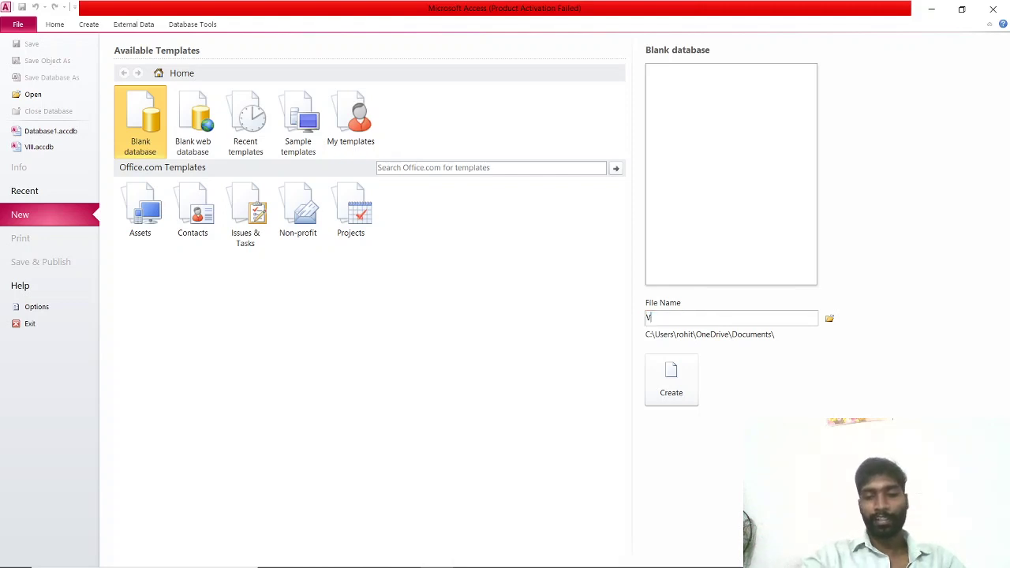
type("III")
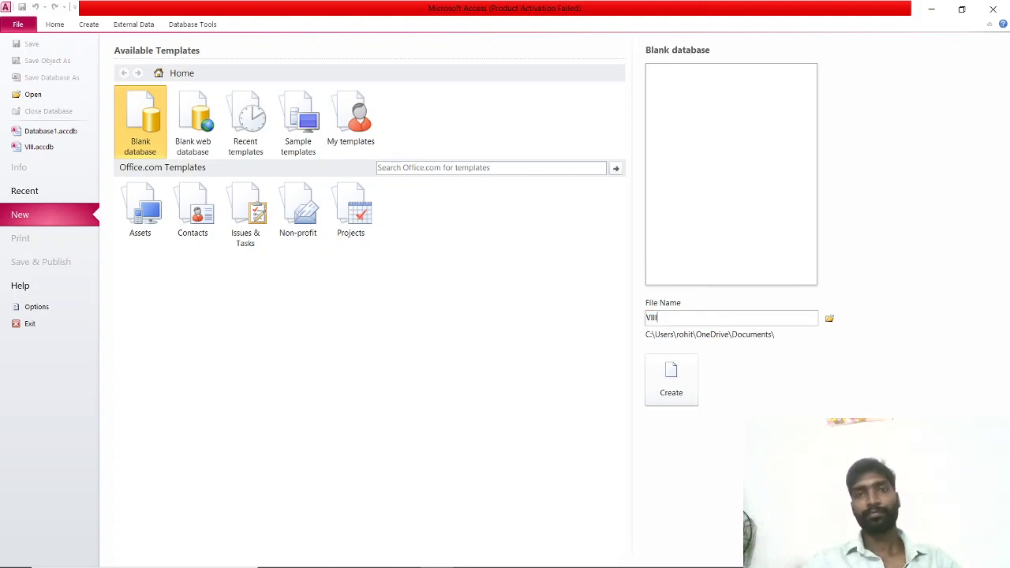
left_click(692, 380)
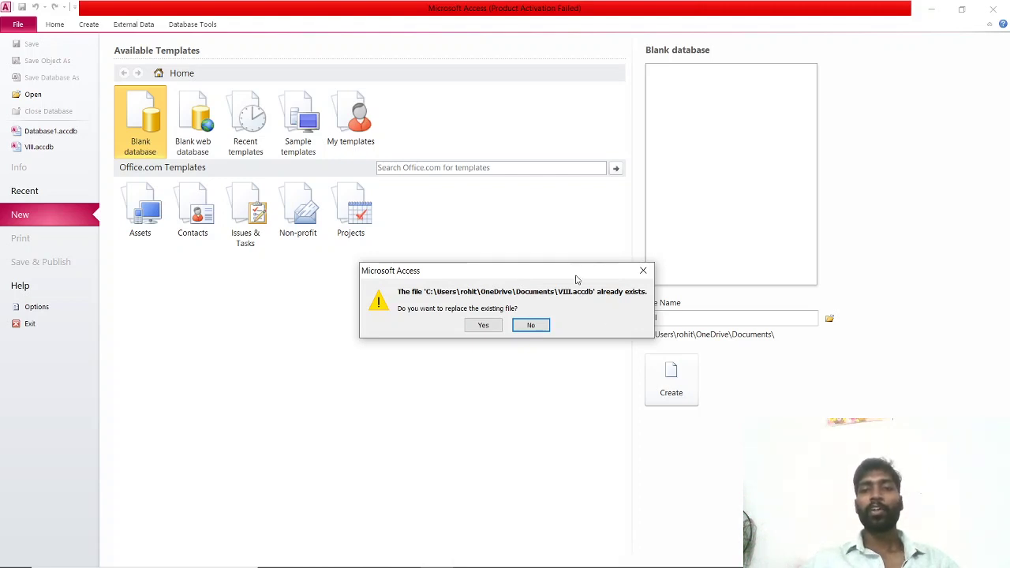
left_click_drag(567, 270, 516, 252)
left_click(479, 308)
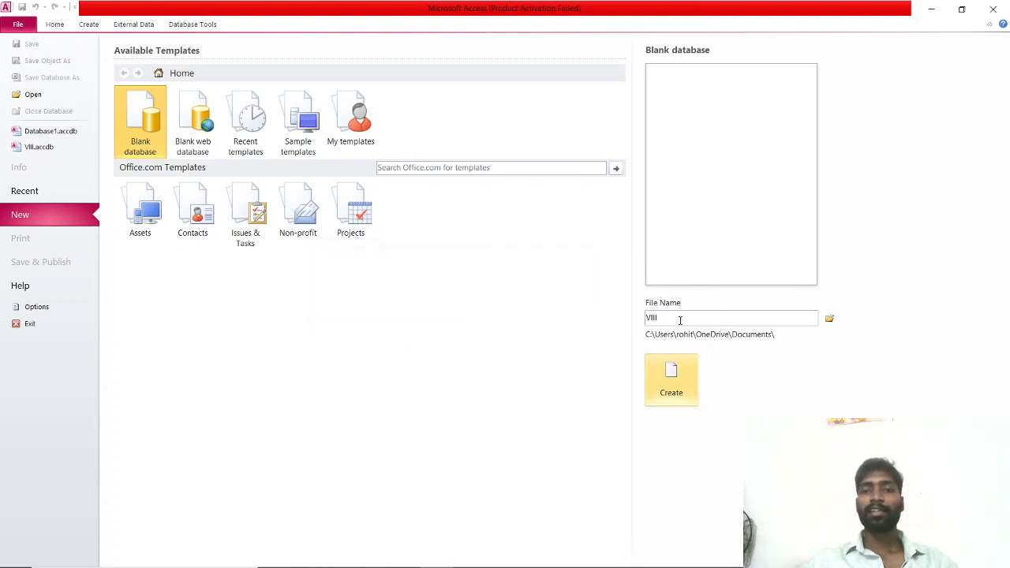
Change the file name to VIII_1 and create the blank database.
double_click(677, 318)
left_click(677, 317)
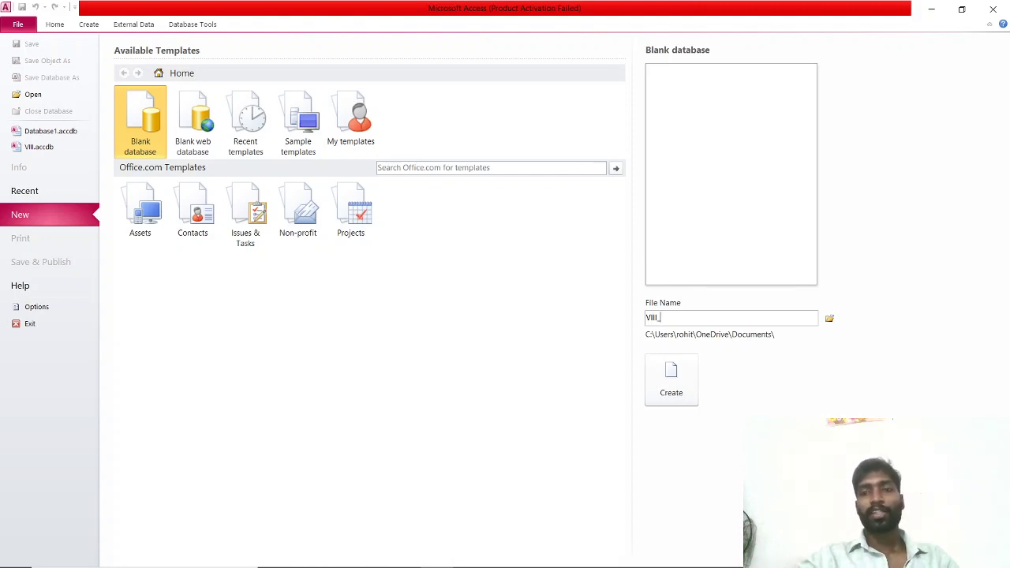
type("1")
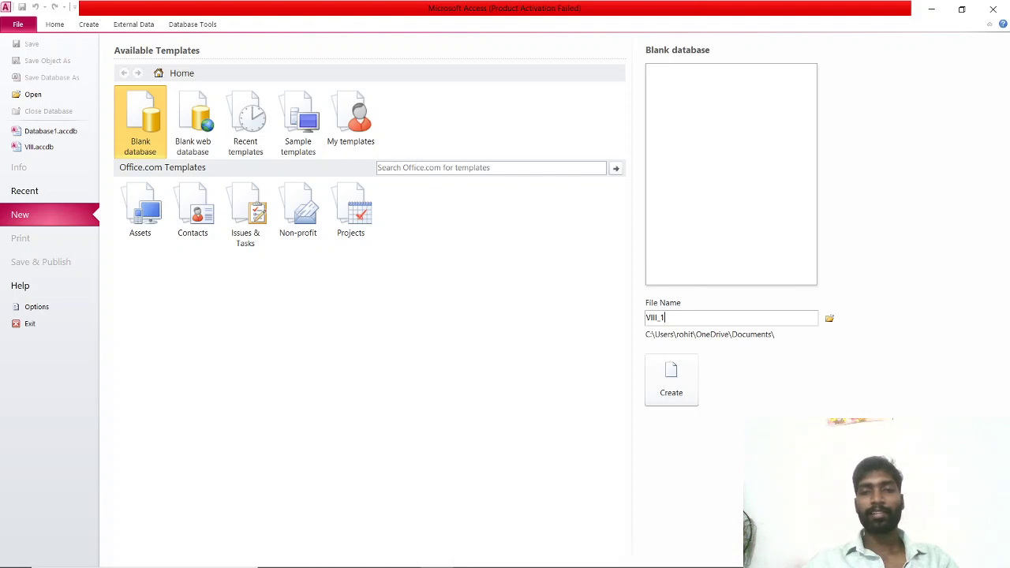
left_click(692, 376)
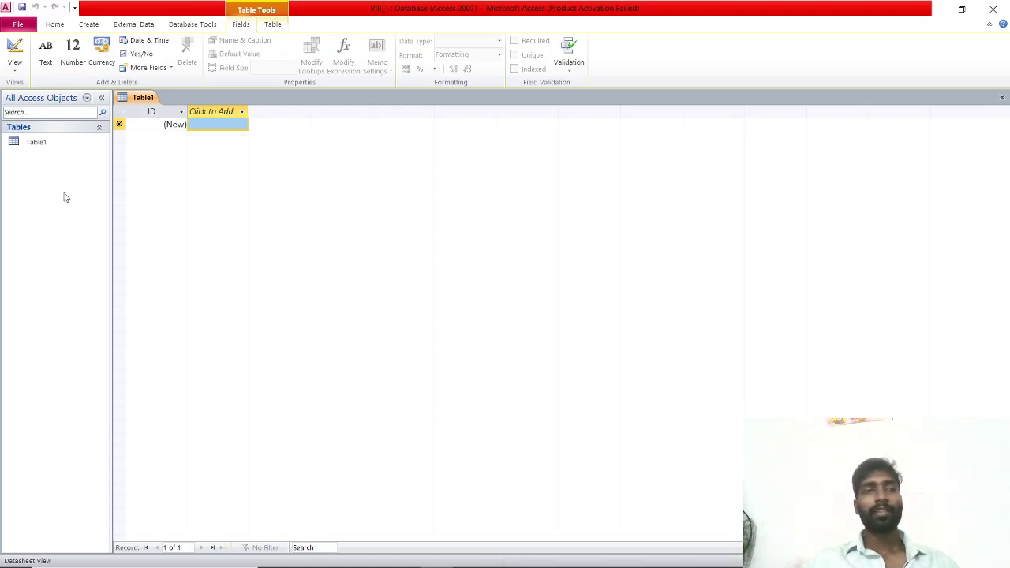
Open Table1 in Design View, saving the table as Student Personal.
left_click(48, 147)
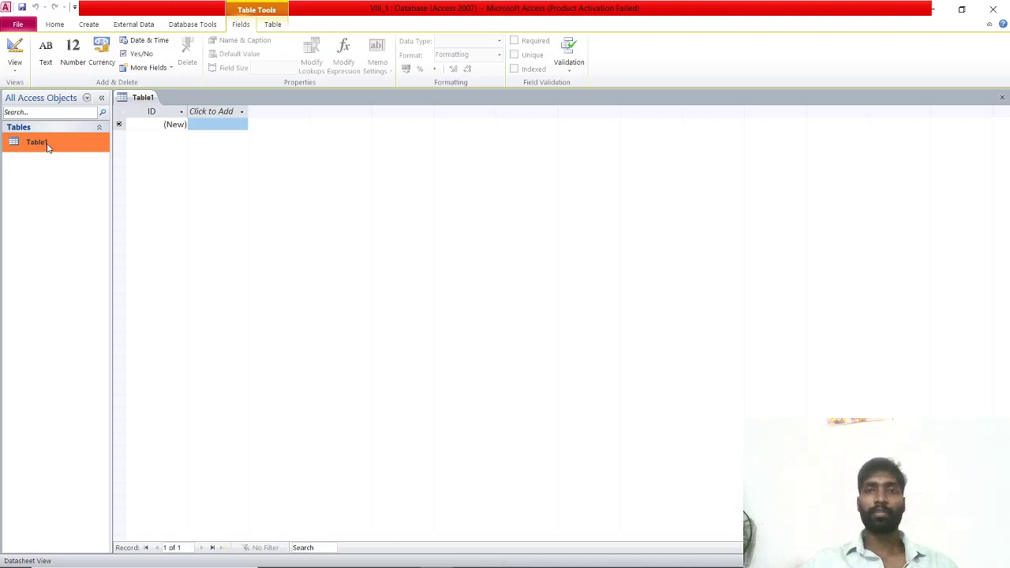
right_click(47, 146)
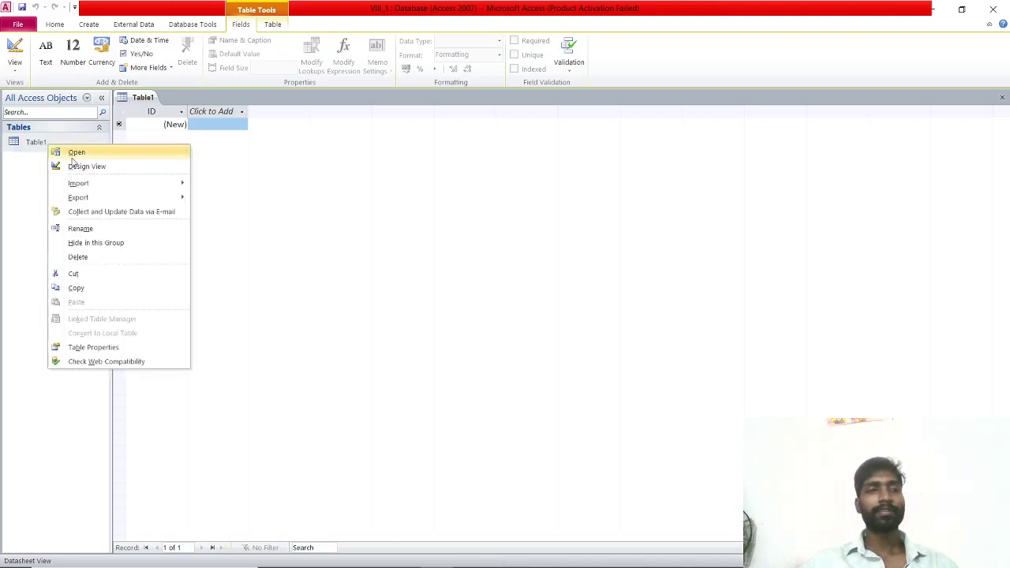
left_click(79, 167)
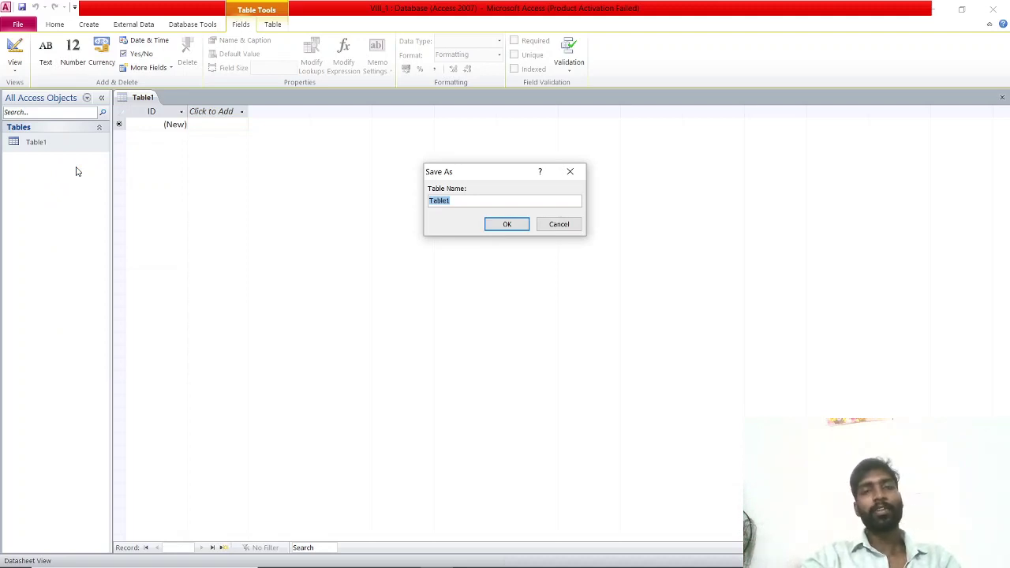
type("Student")
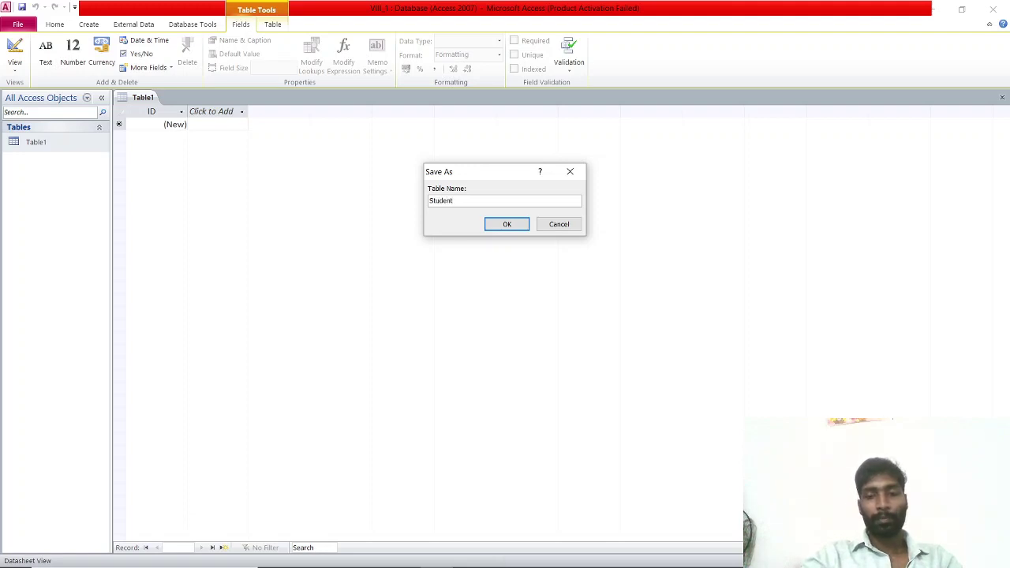
type(" Person")
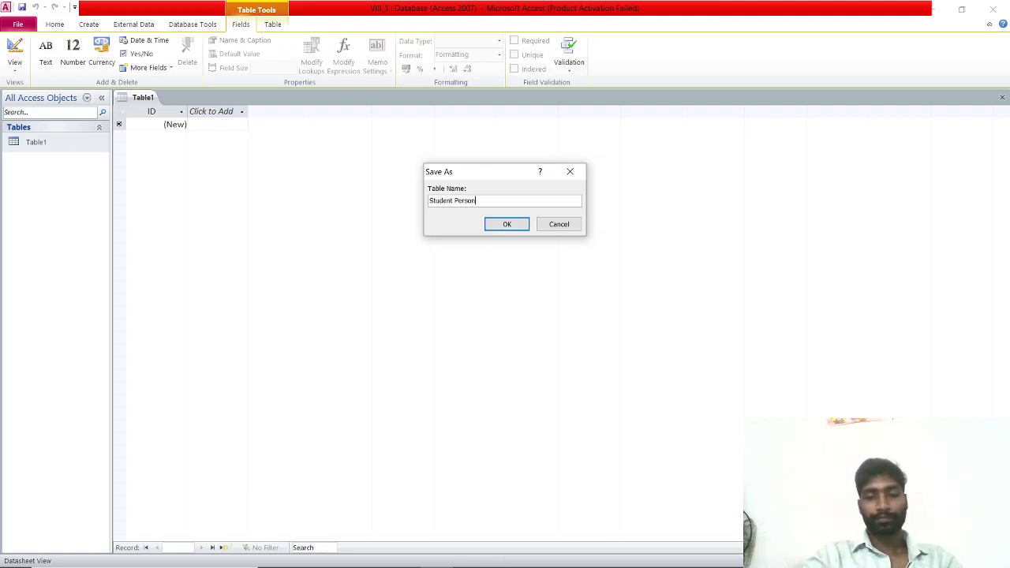
type("al")
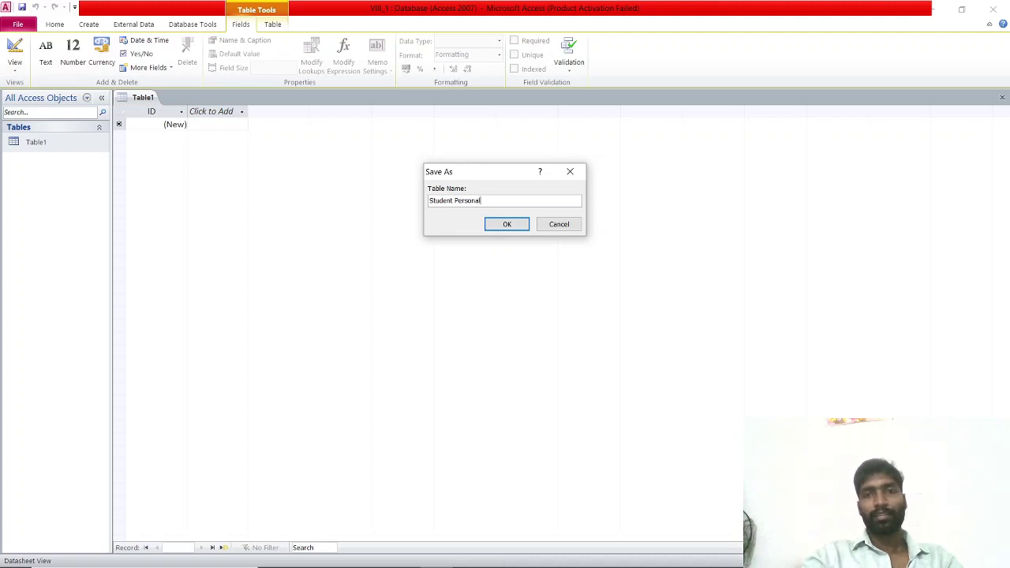
left_click(513, 227)
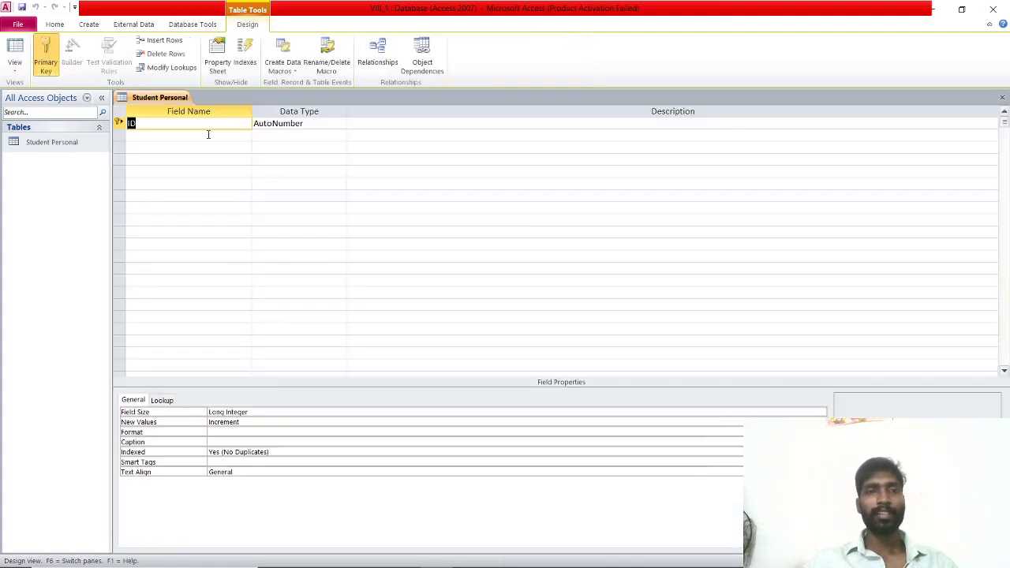
Add a Father Name field with the Text data type to the table below the ID field.
left_click(208, 134)
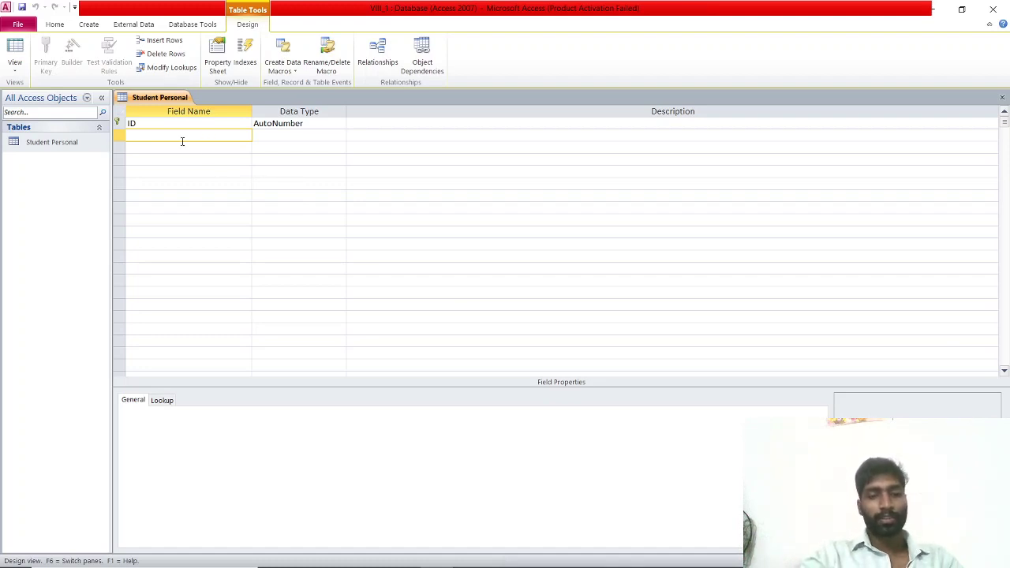
type("Fa")
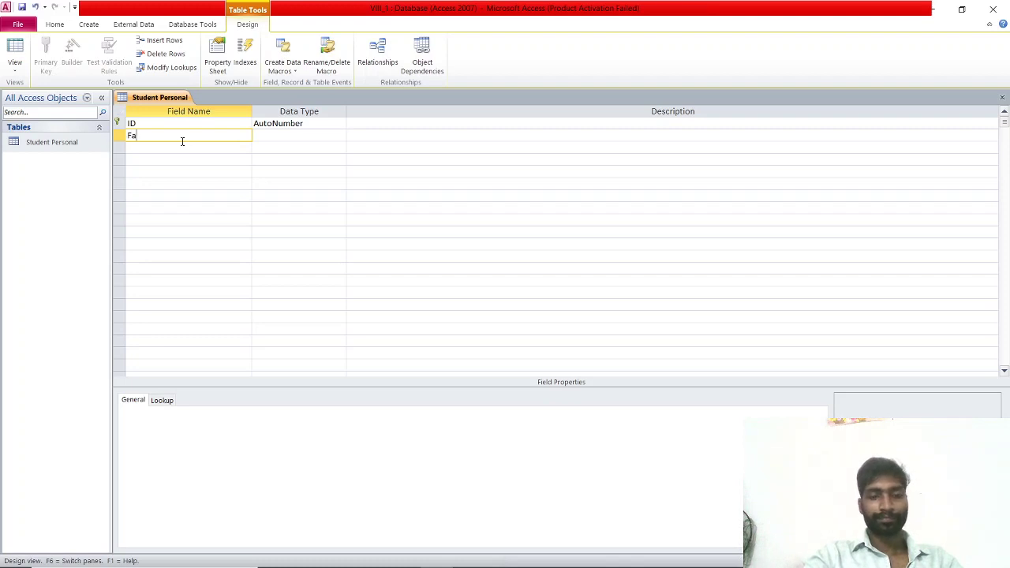
type("ther Name")
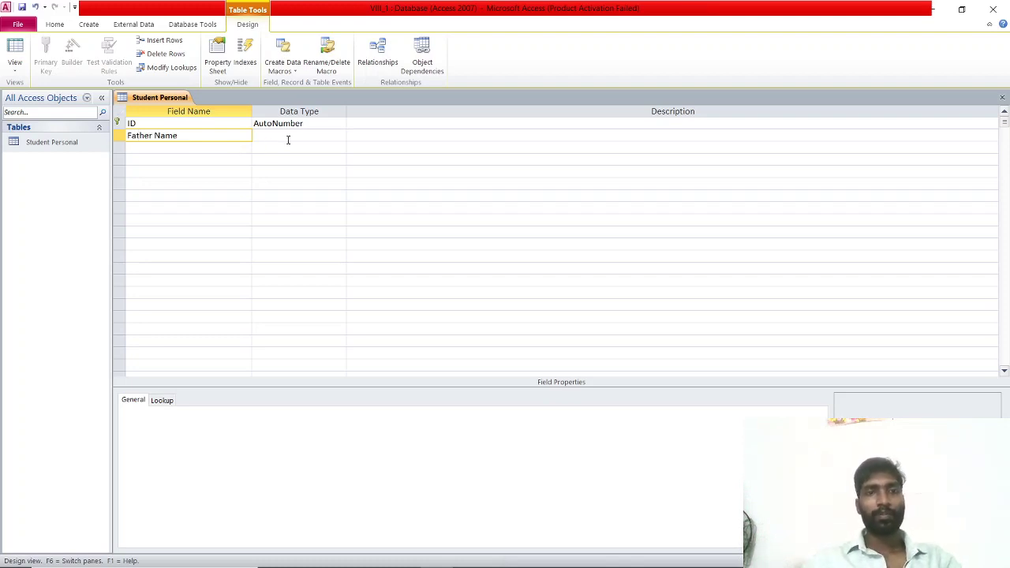
left_click(288, 138)
Add a Mobile Number field below Father Name and set its data type to Number.
left_click(194, 145)
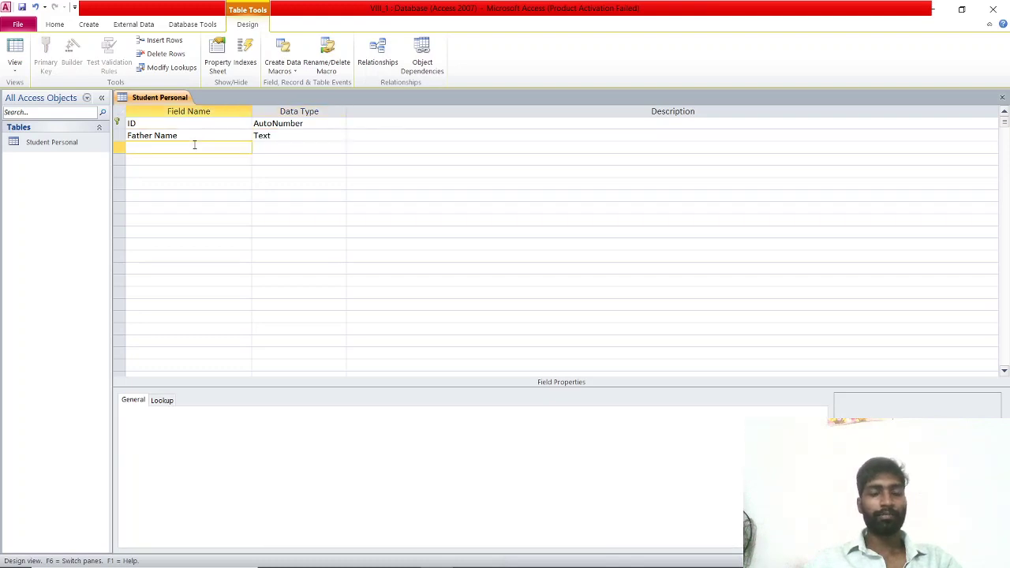
type("Mobi")
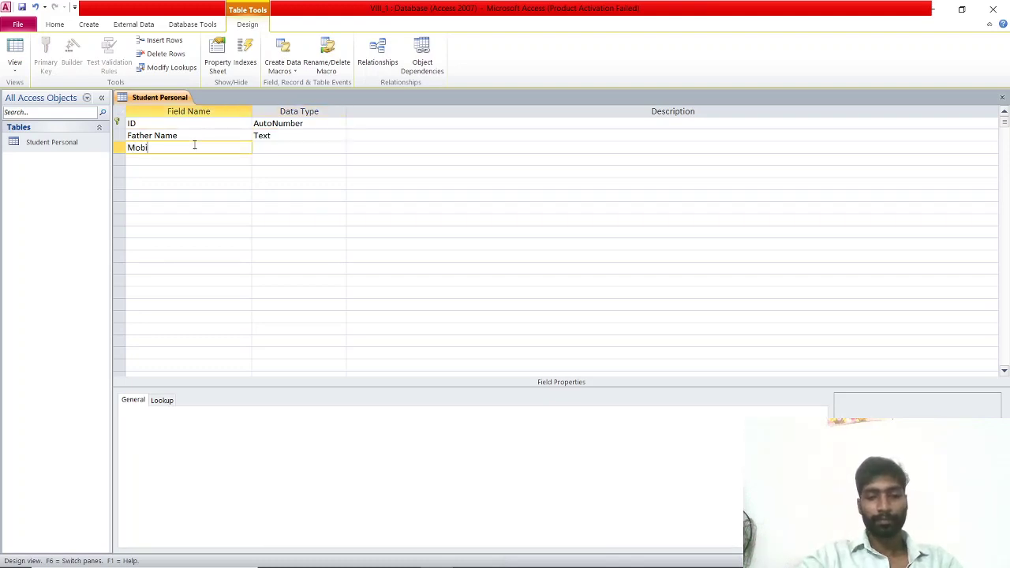
type("le ")
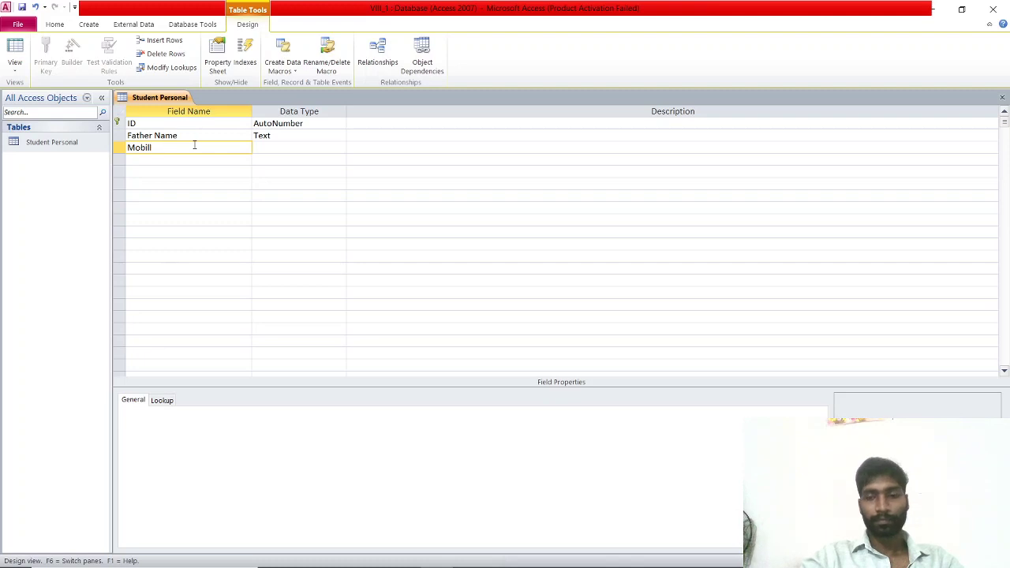
type("Number")
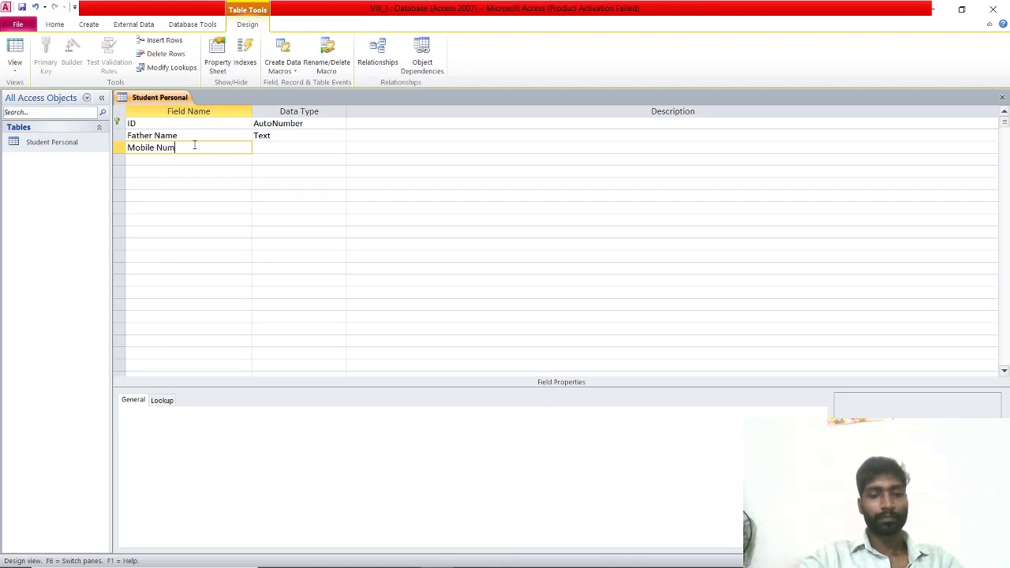
left_click(288, 158)
left_click(338, 148)
left_click(339, 149)
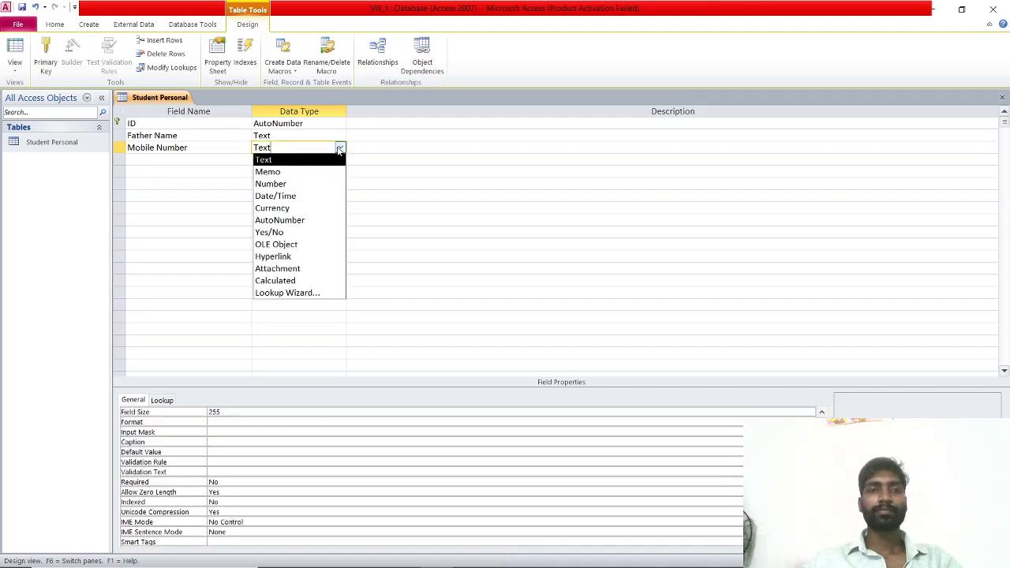
Add a City field with the Text data type below Mobile Number.
left_click(194, 160)
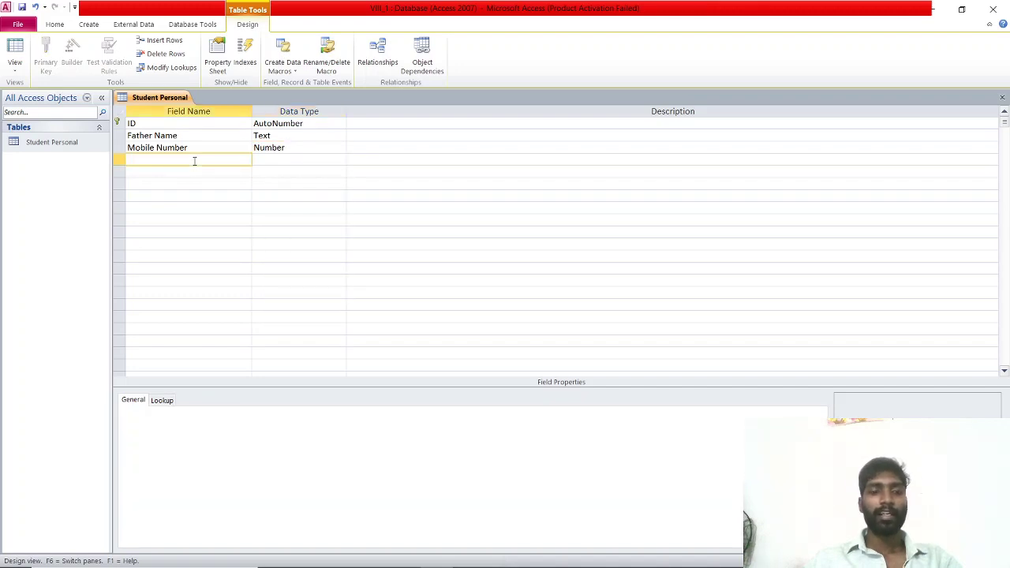
type("C")
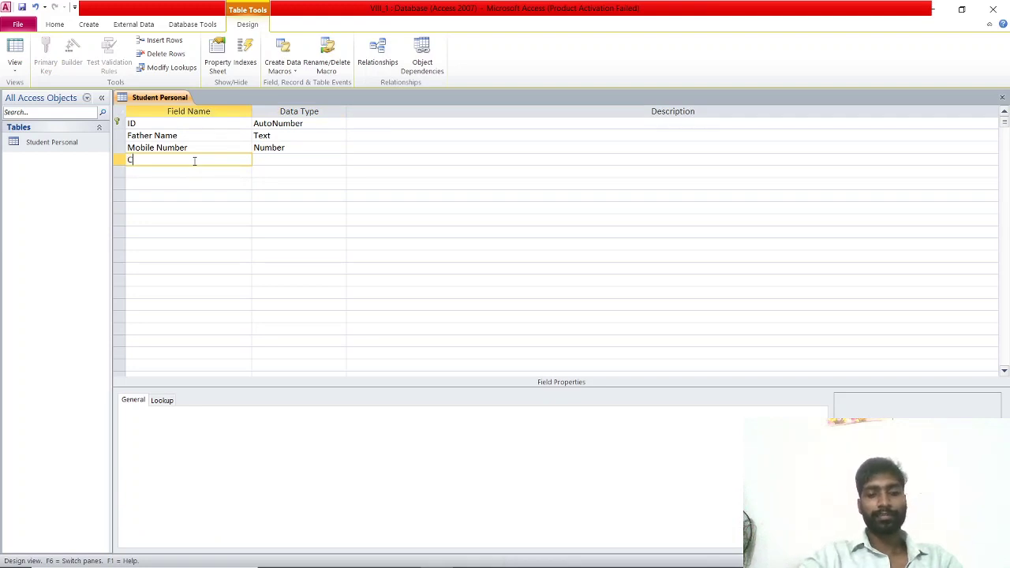
type("ity")
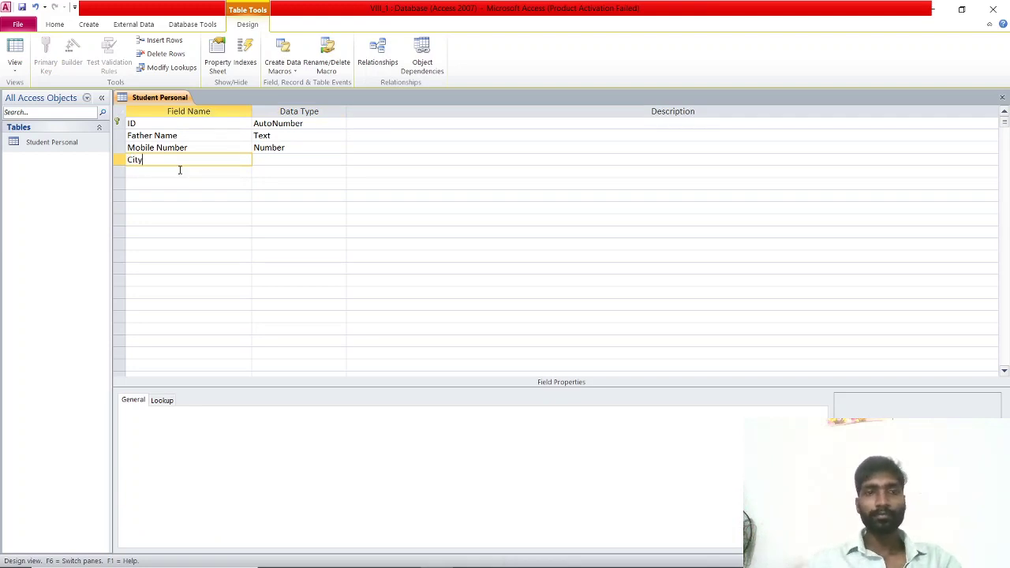
left_click(281, 161)
left_click(154, 171)
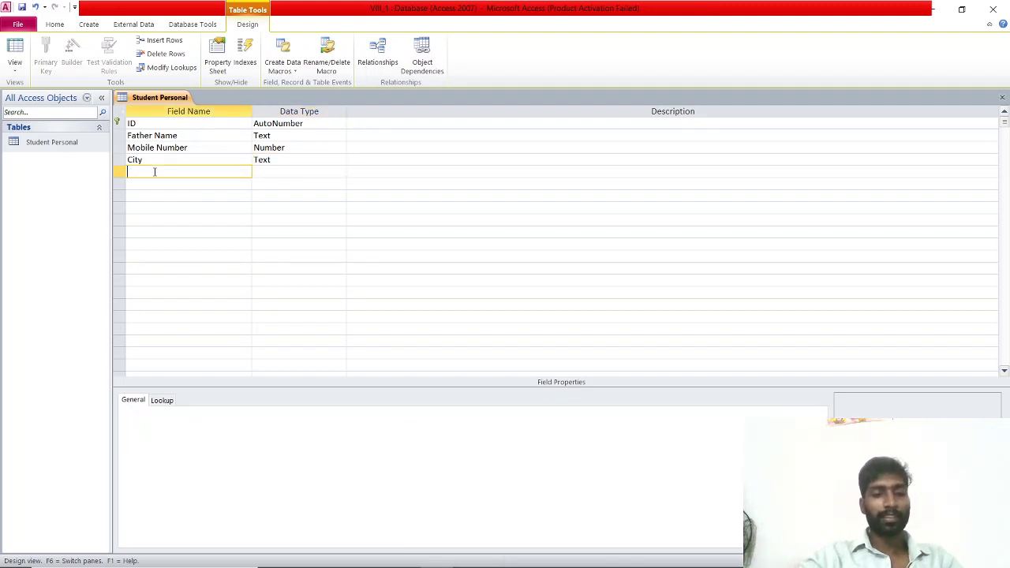
Add an Address field below City and set its data type to Memo.
type("Address")
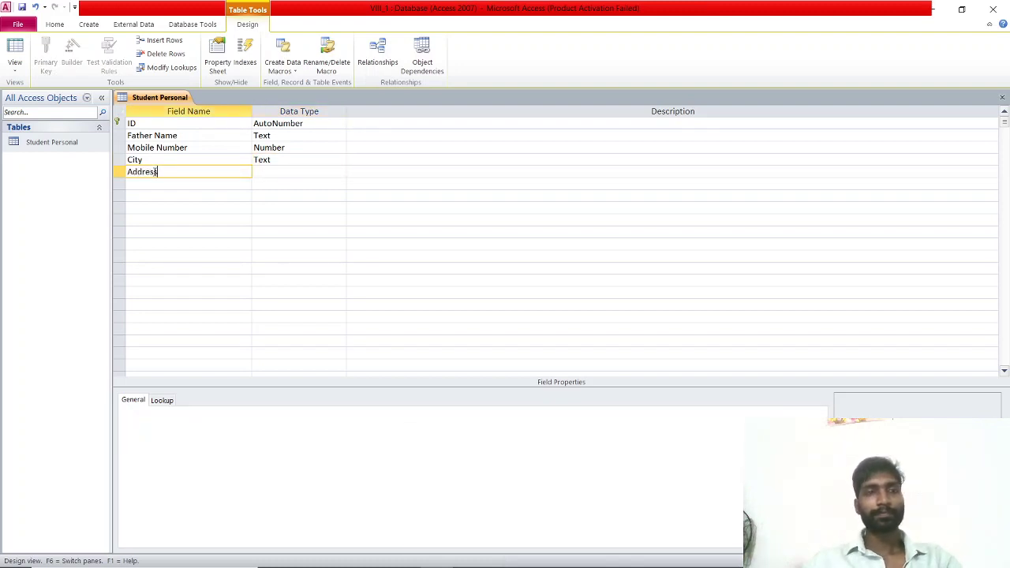
left_click(334, 176)
left_click(340, 172)
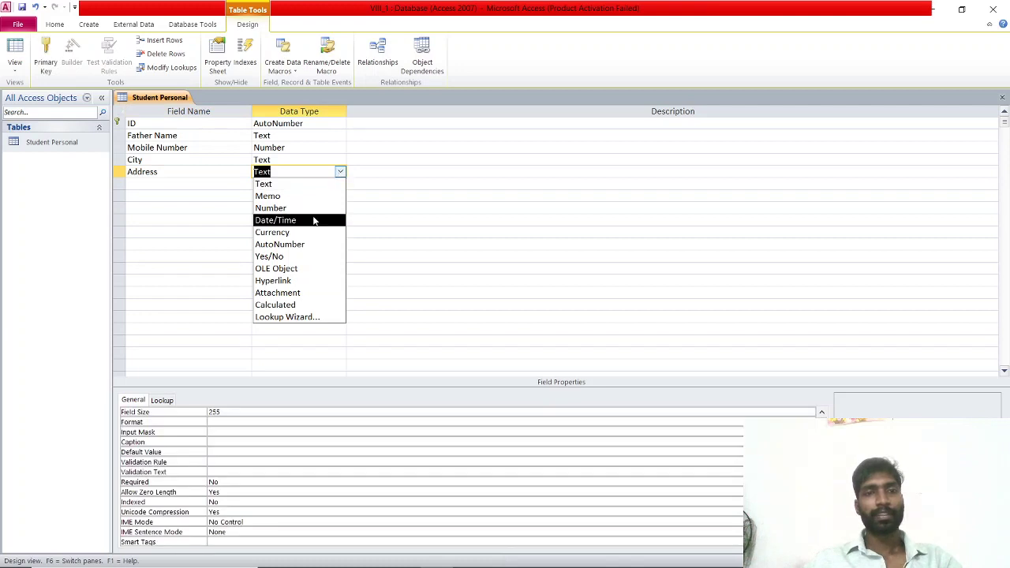
left_click(307, 198)
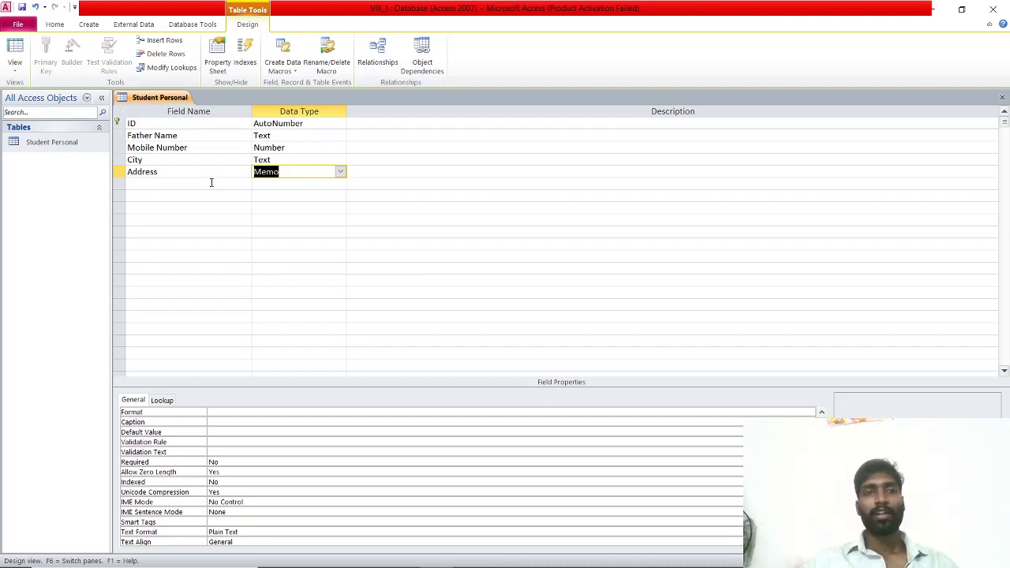
Save the Student Personal table design and open the table in Datasheet View.
right_click(173, 96)
left_click(196, 103)
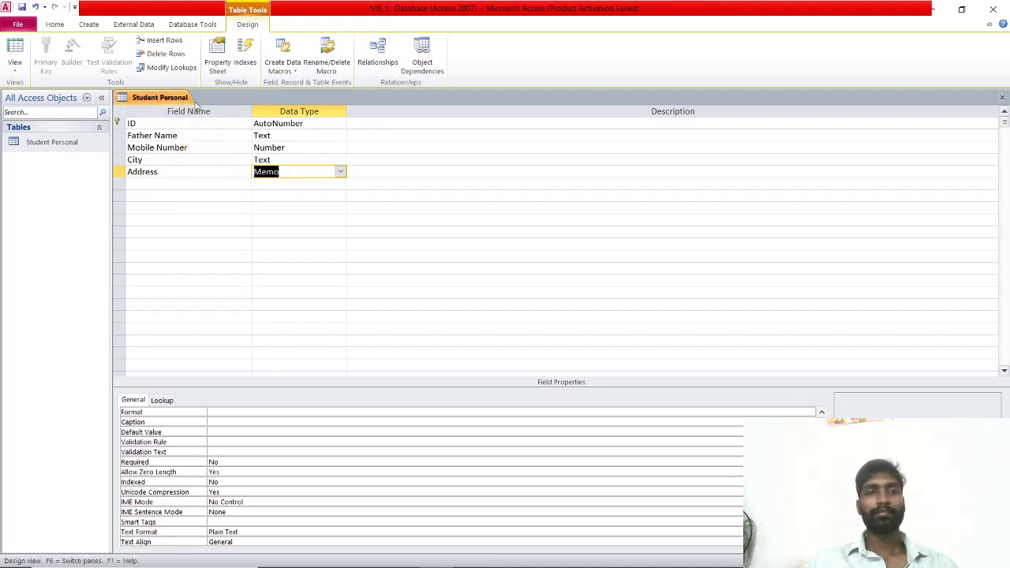
double_click(49, 141)
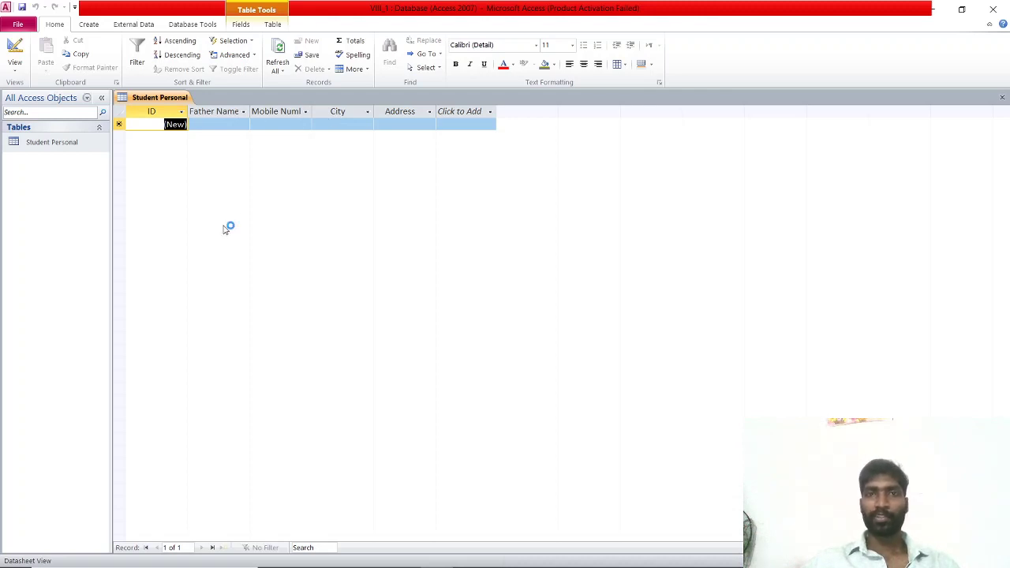
Fill in the first record with the father's name, mobile number, city gkp and the address.
left_click(217, 125)
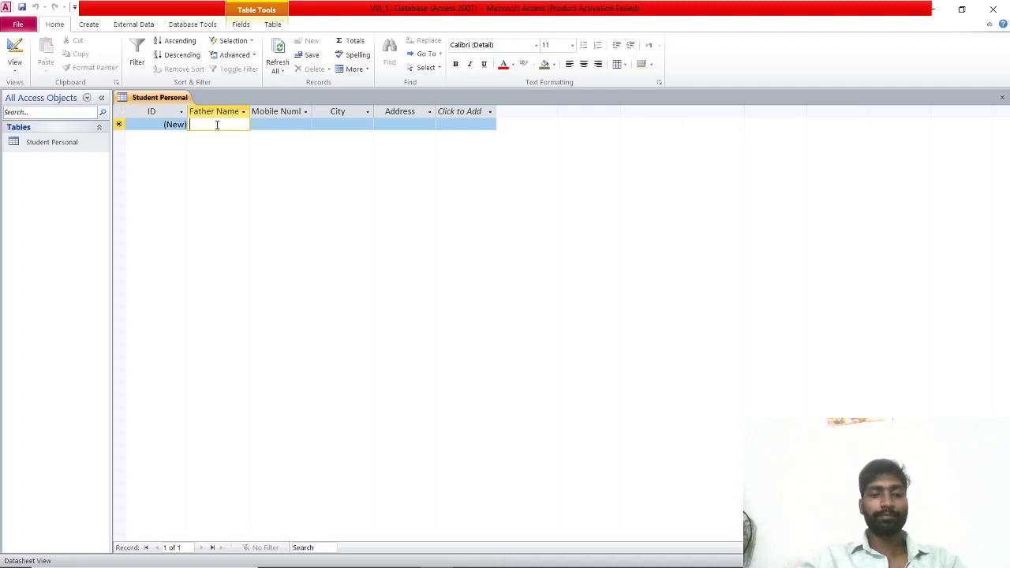
type("Ram")
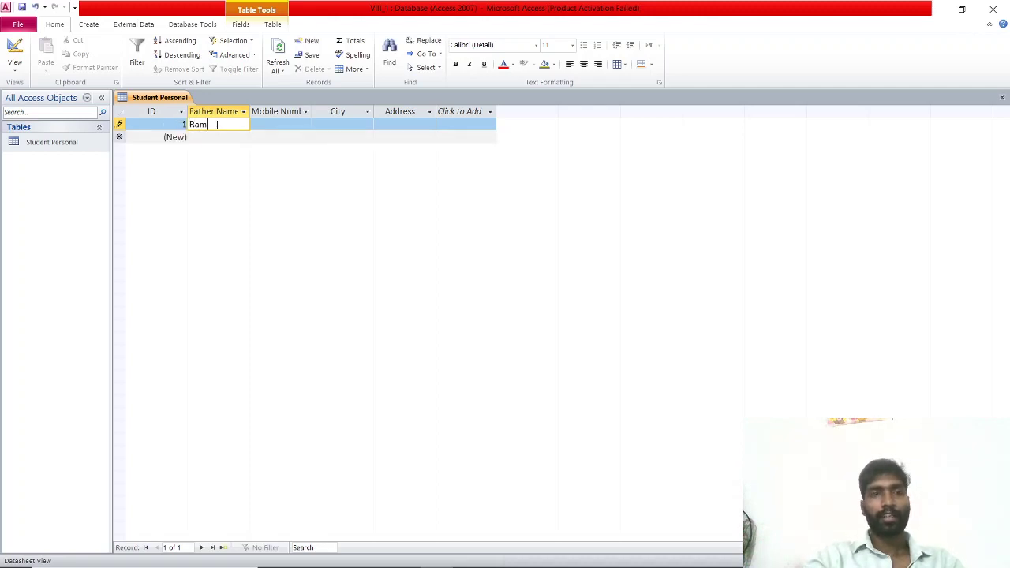
key("Tab")
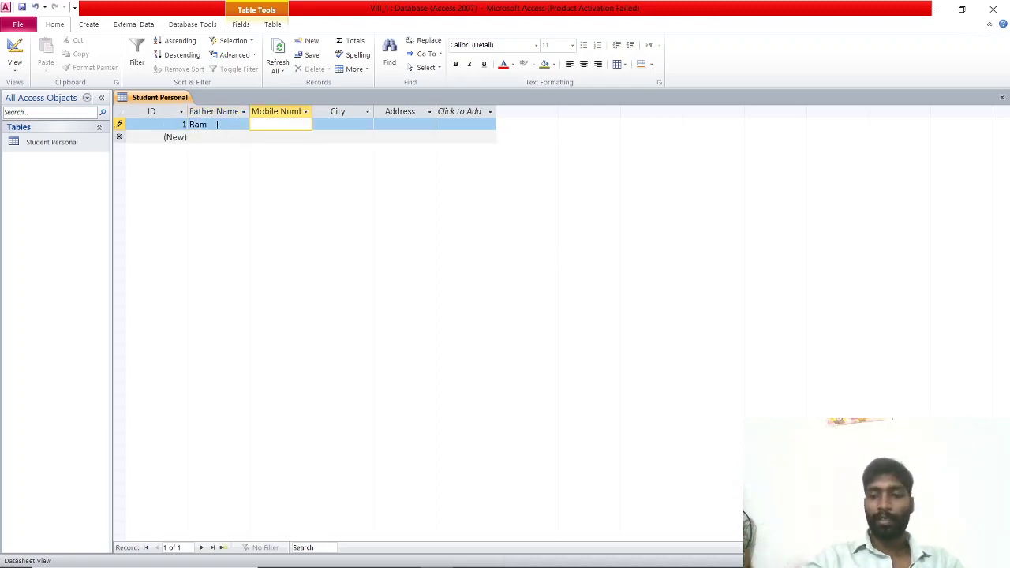
type("89564122")
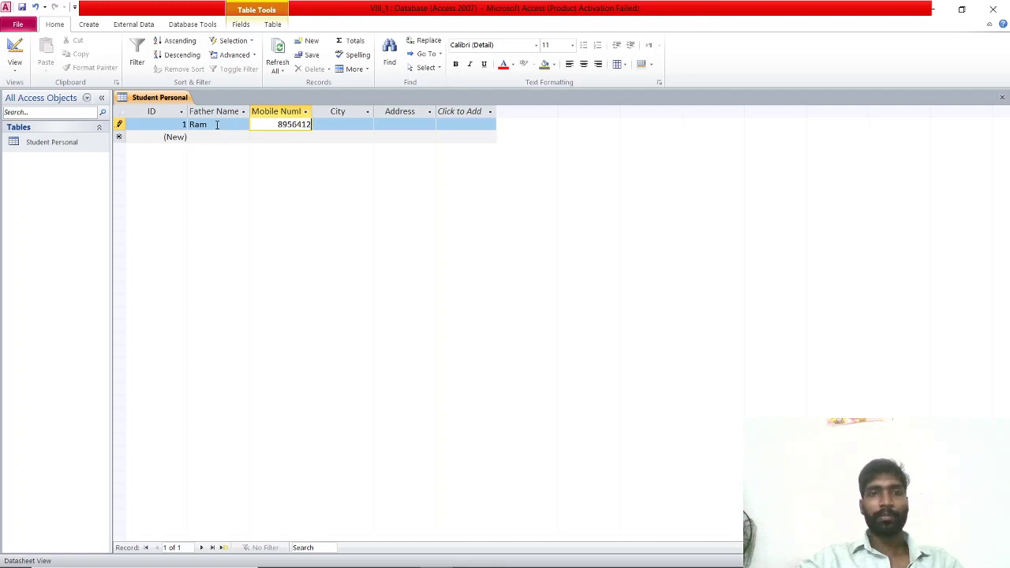
left_click(339, 125)
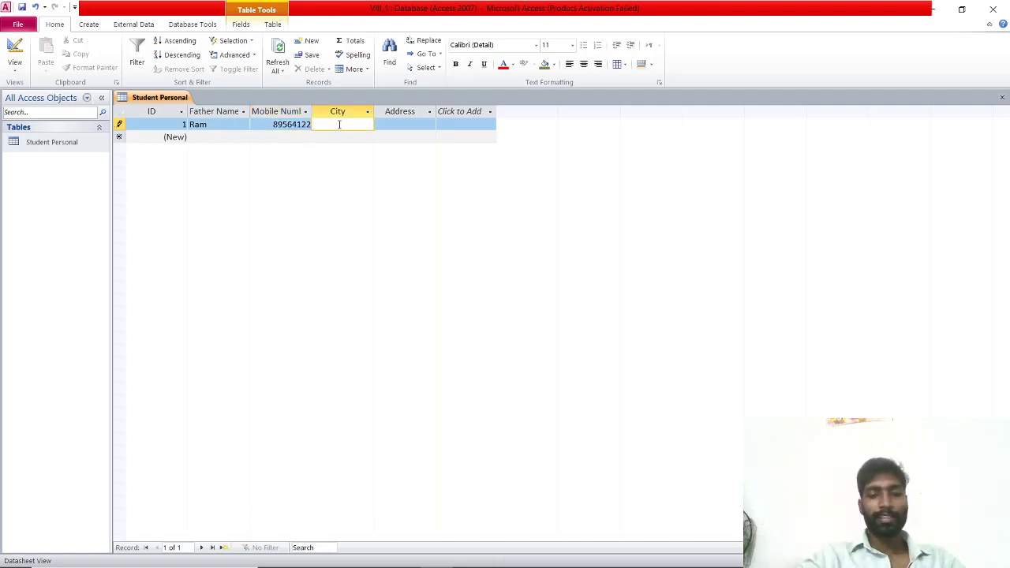
type("gkp")
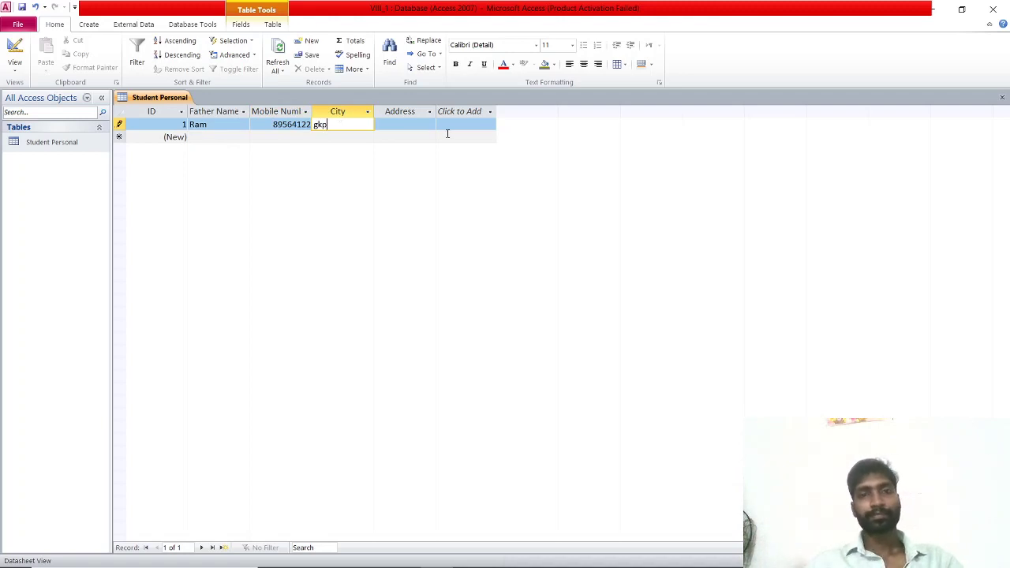
left_click(422, 126)
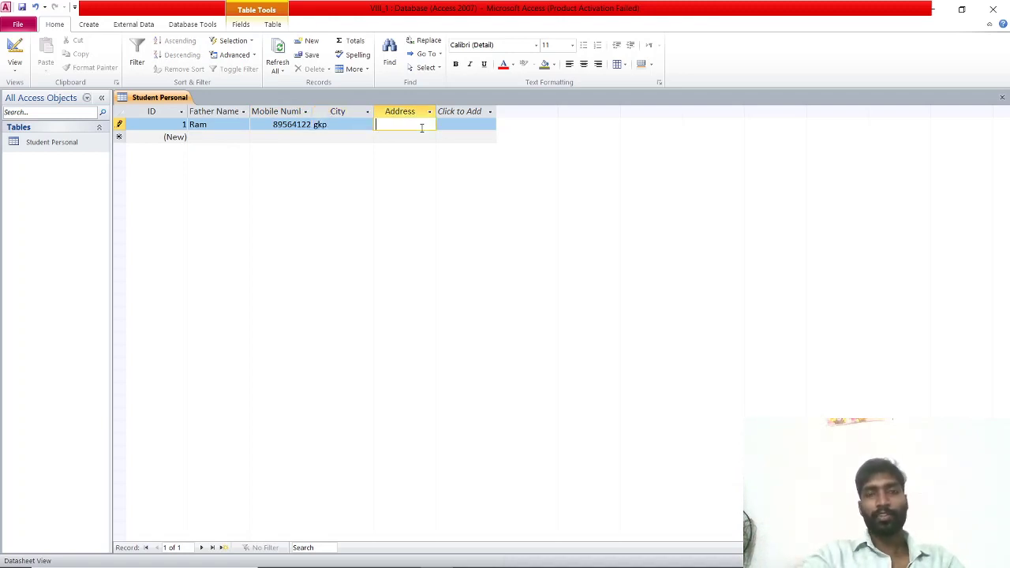
type("hg fwuhw ifw")
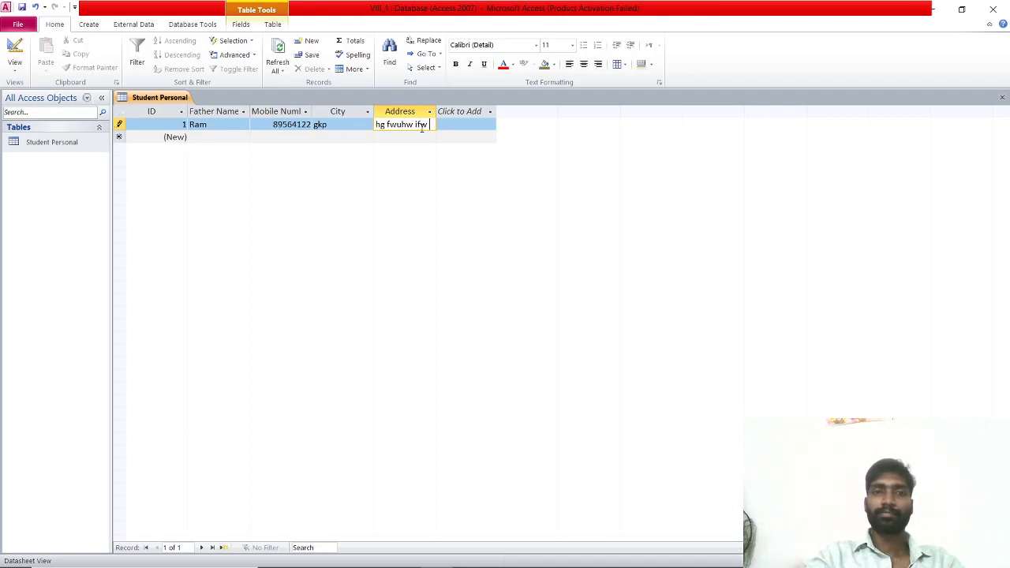
Start a second record by entering the father's name and the mobile number.
left_click(211, 138)
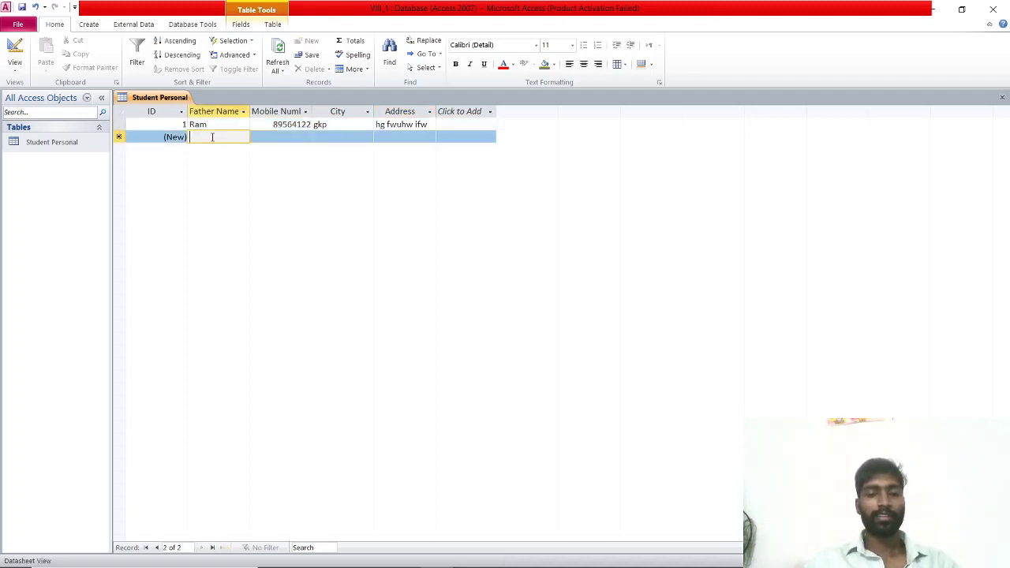
type("Raj")
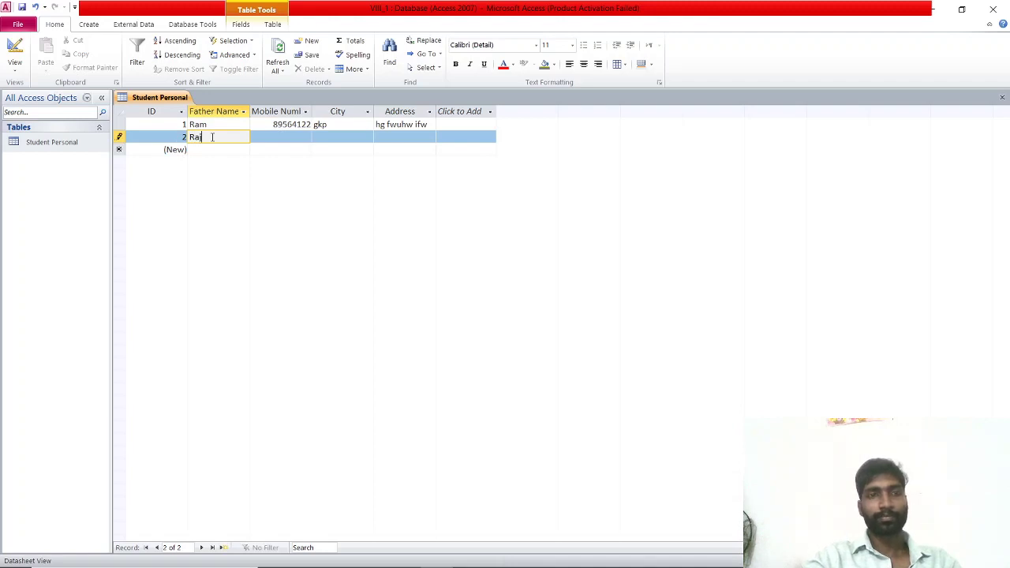
key("Tab")
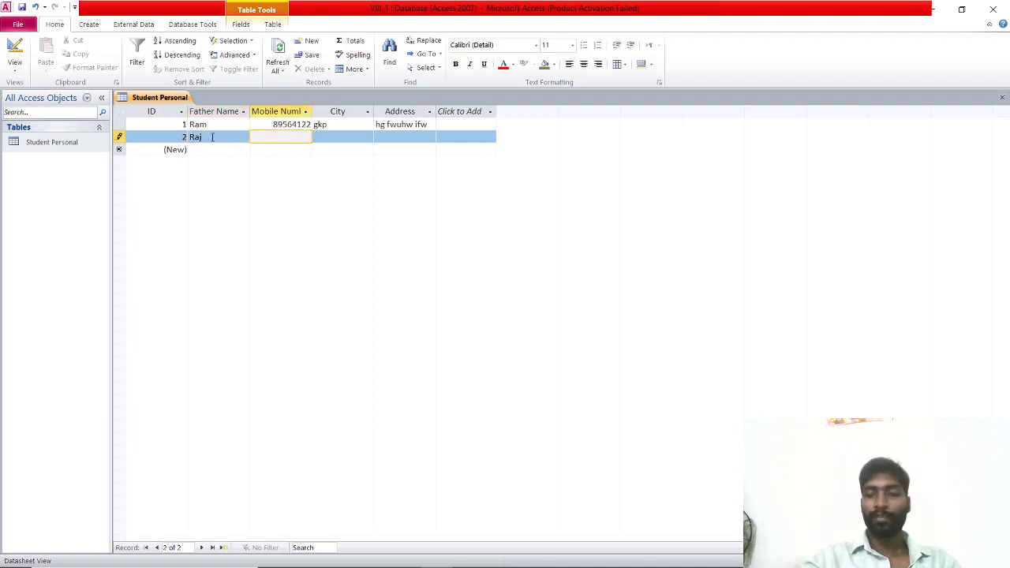
type("789425")
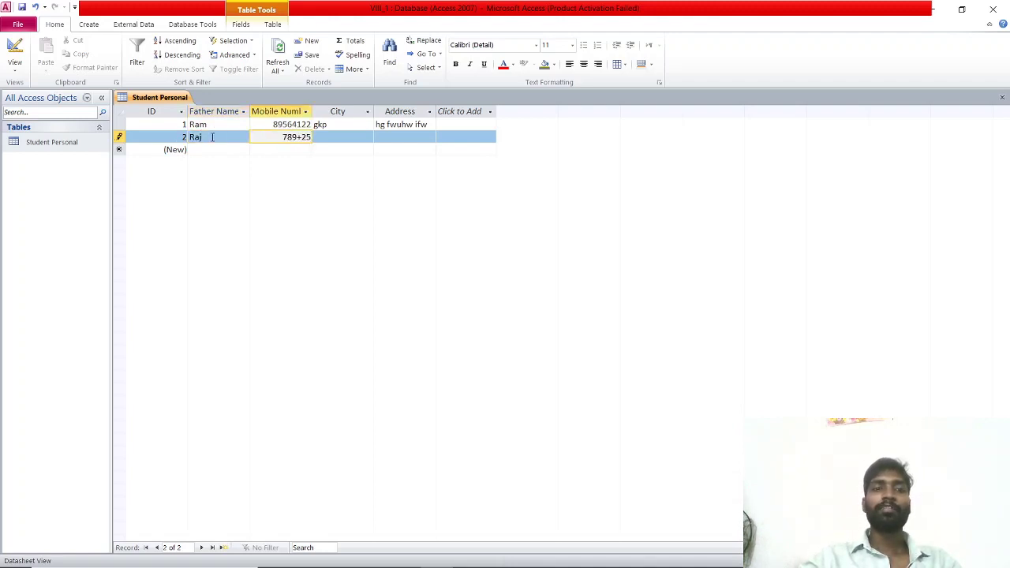
key("BackSpace")
key("BackSpace")
key("BackSpace")
type("89")
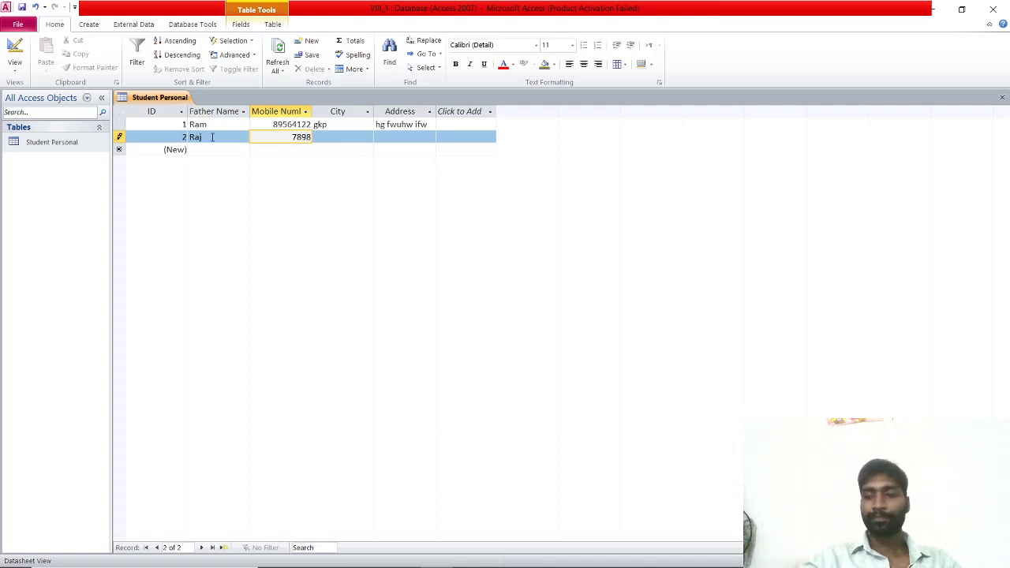
type("747")
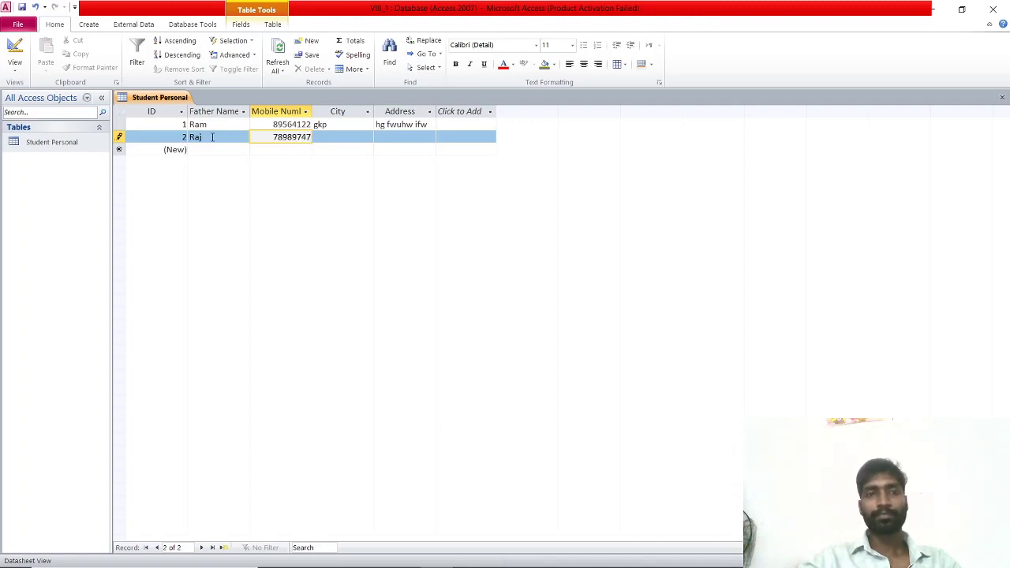
type("8")
key("Tab")
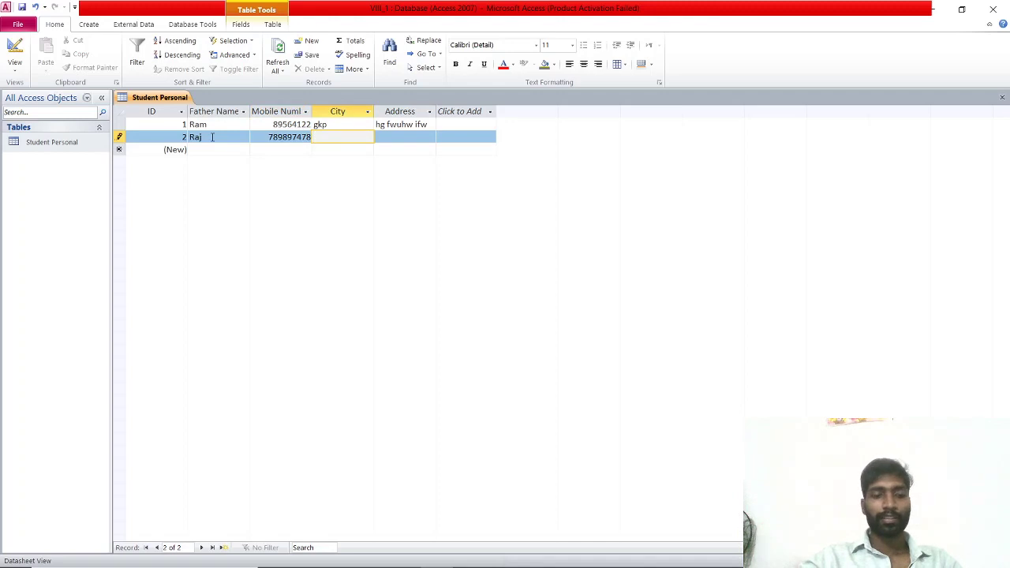
Complete the second record with the city sahajanawa and the address.
type("saha")
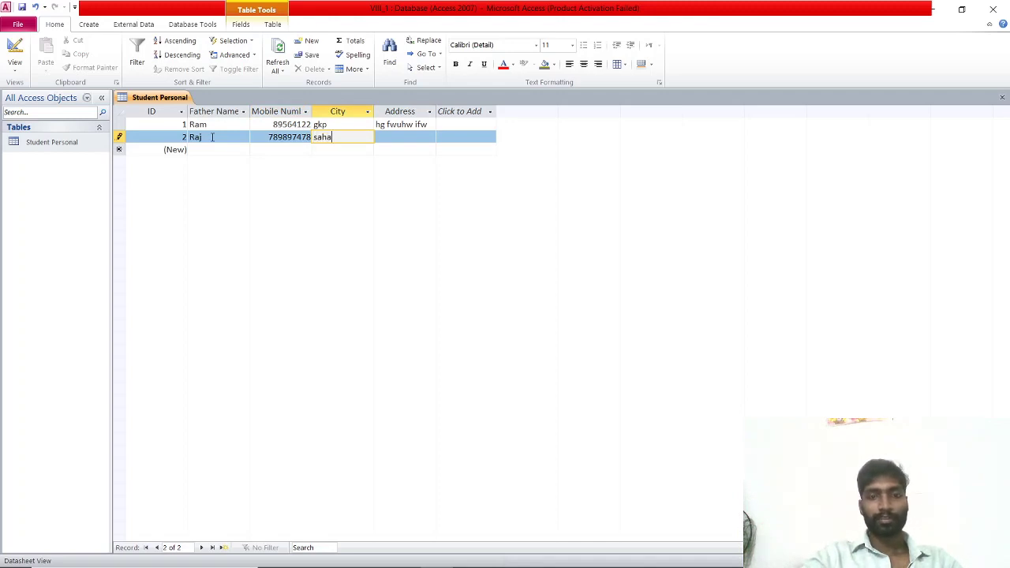
type("janawa")
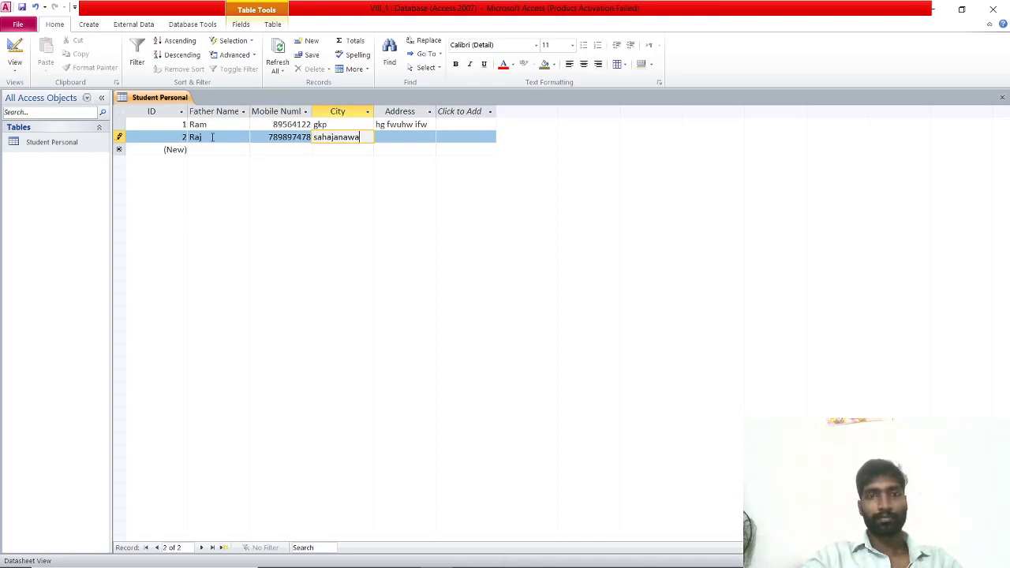
key("Tab")
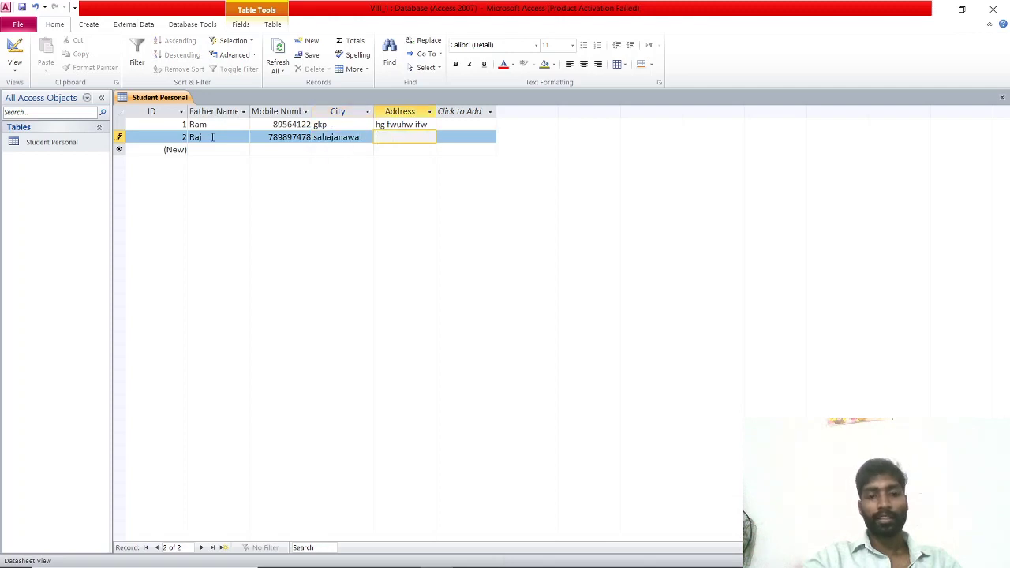
type("hg hrhherbge jr")
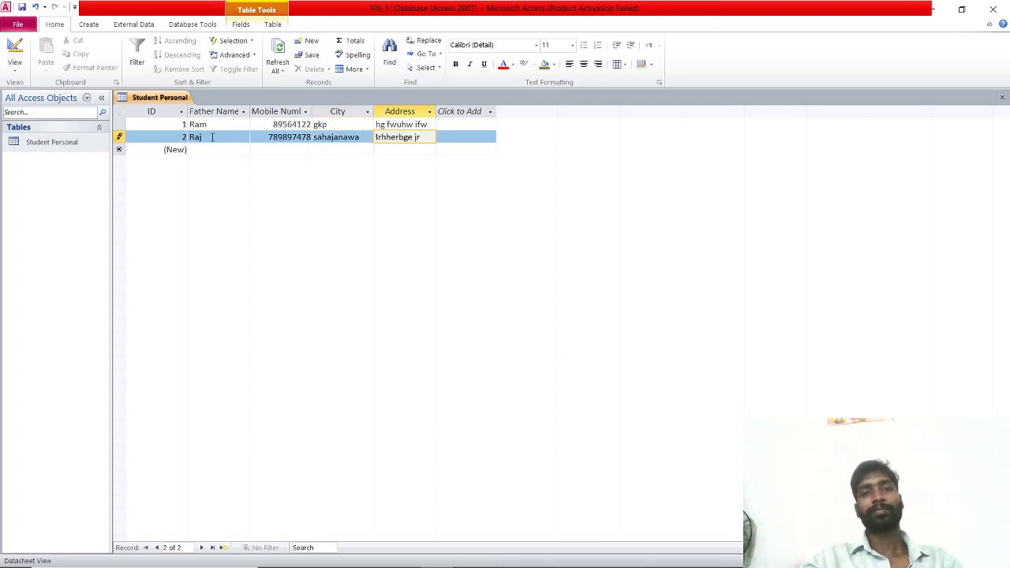
Add a third record with the father's name, mobile number, city gida and the address.
left_click(219, 151)
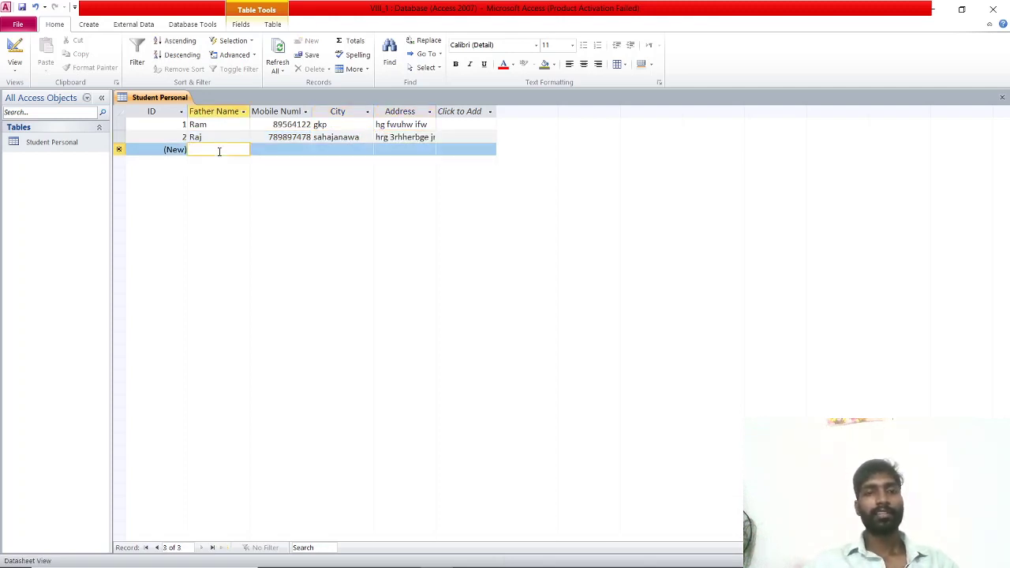
type("Mohu")
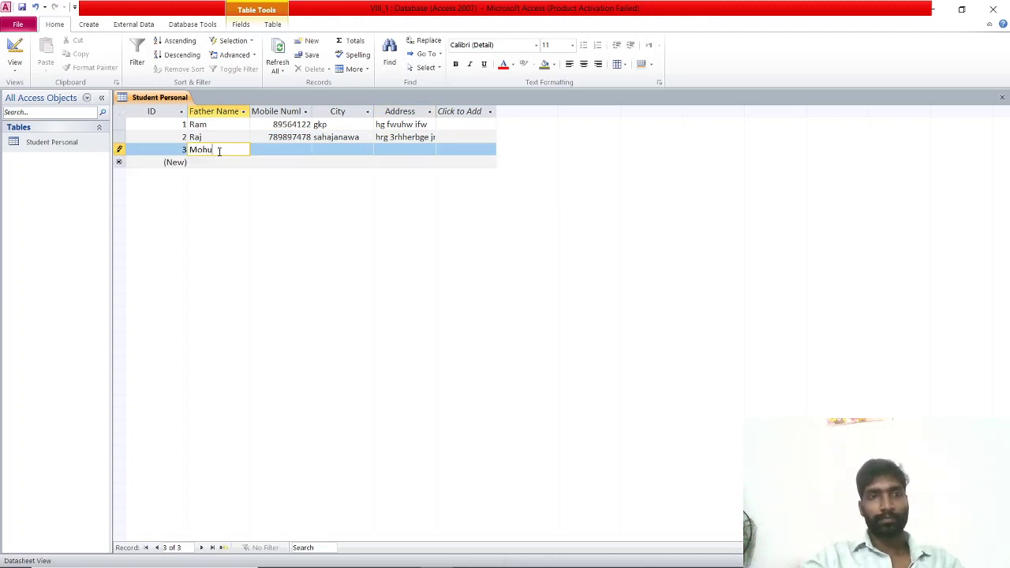
key("BackSpace")
type("an")
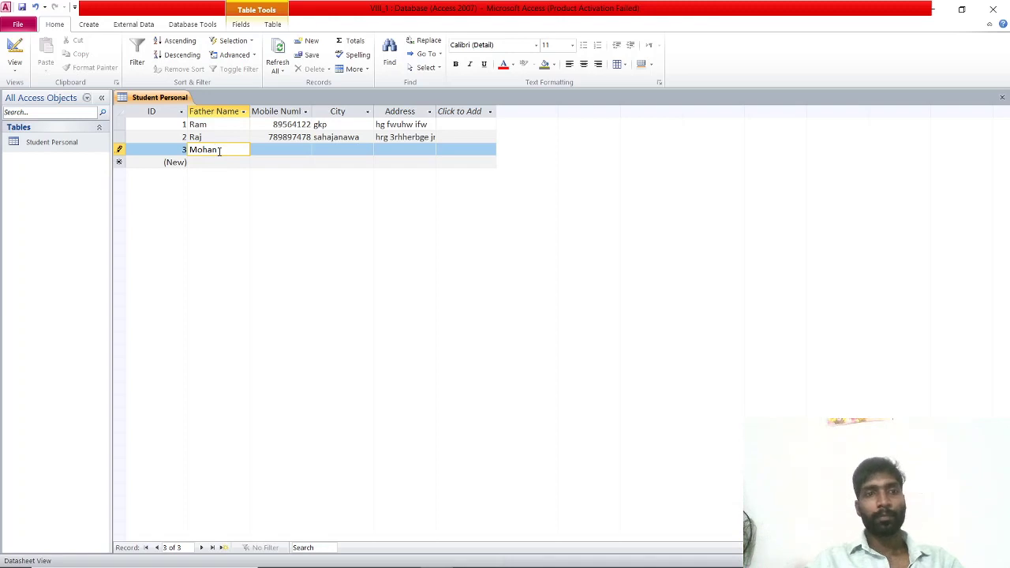
left_click(275, 152)
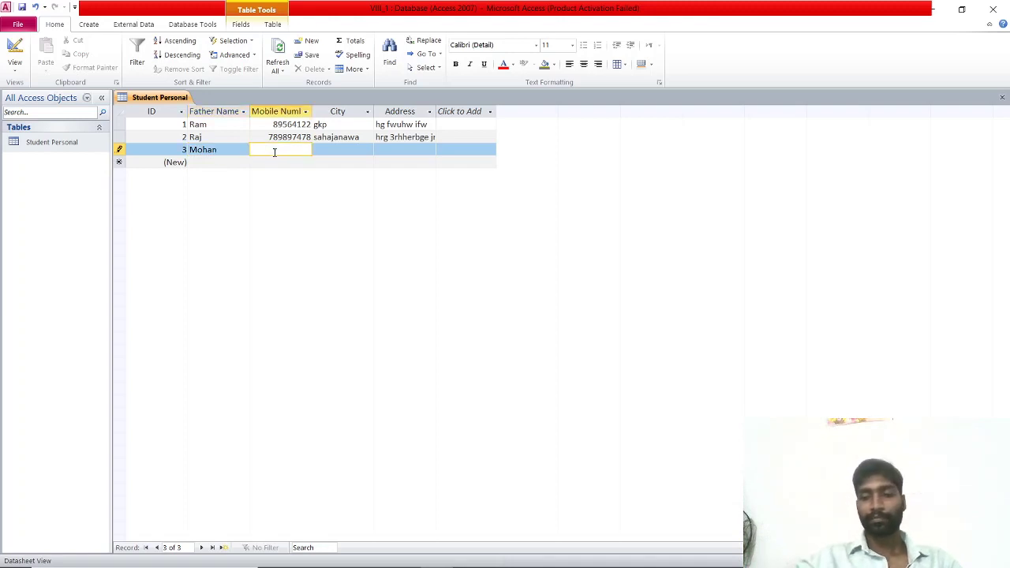
type("741852963")
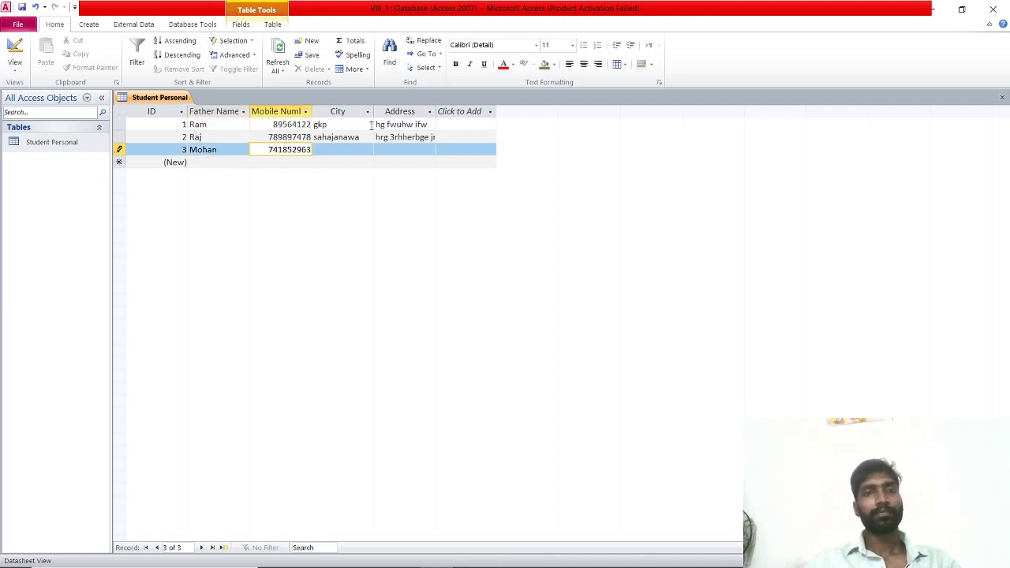
left_click(358, 150)
type("gida")
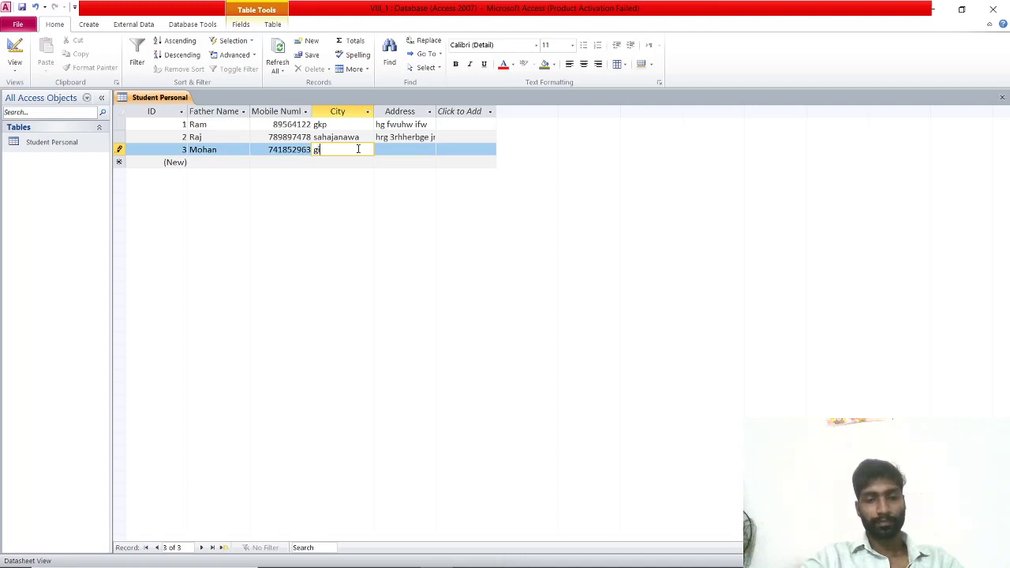
left_click(399, 149)
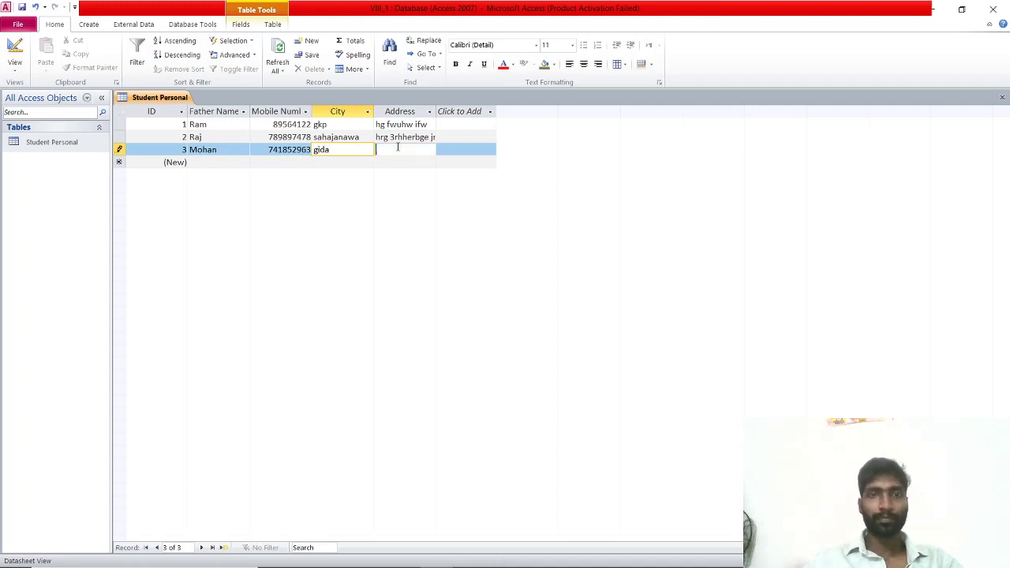
type("hjb hhjk rjgwh")
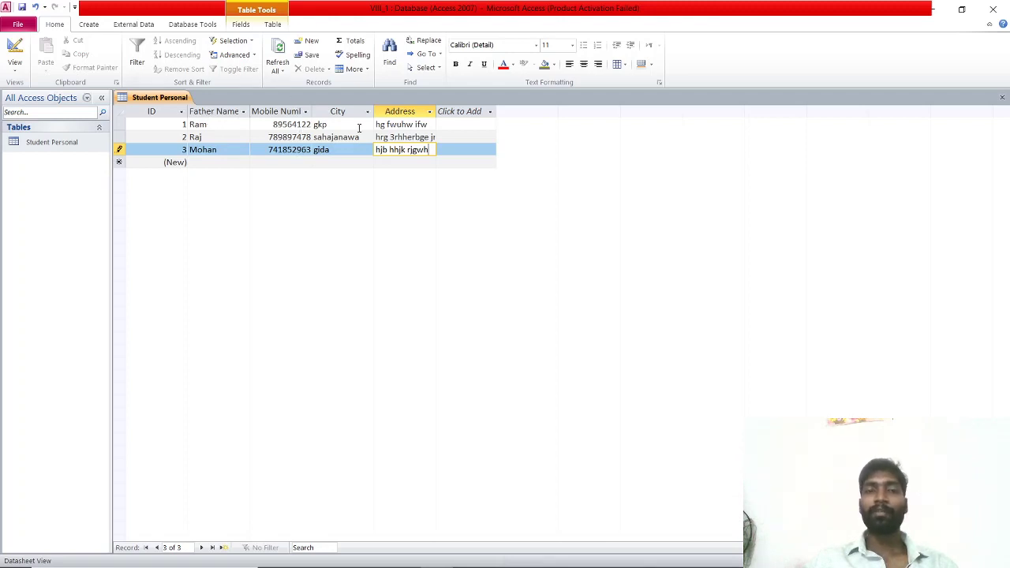
Create a new blank table in the database alongside Student Personal.
right_click(33, 172)
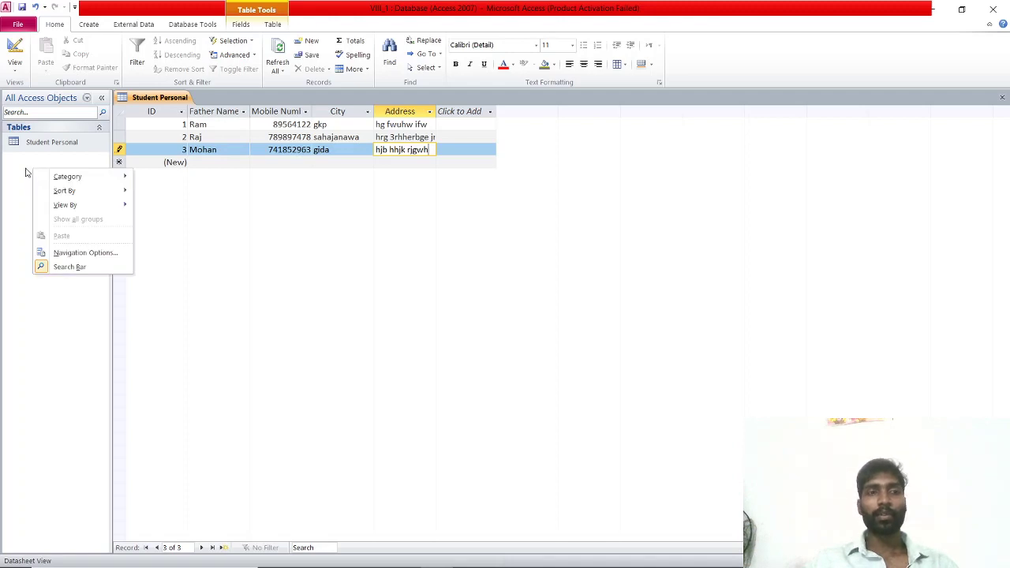
left_click(21, 170)
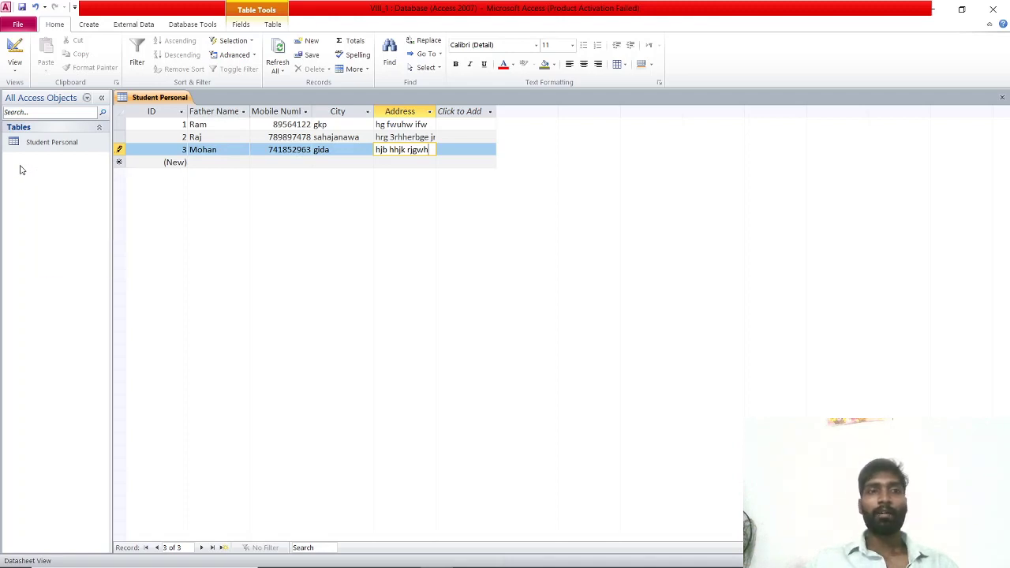
left_click(93, 26)
left_click(57, 55)
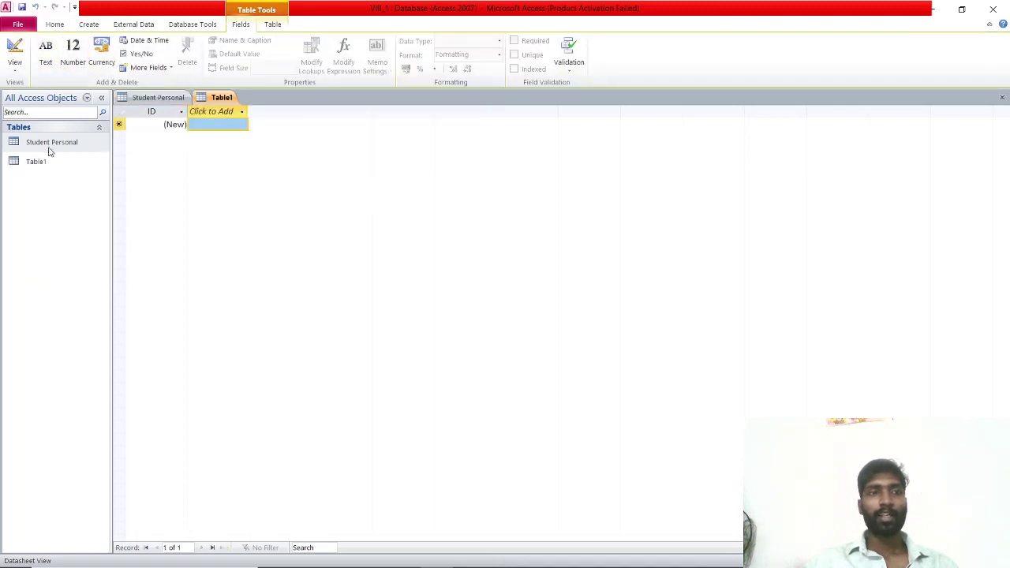
Open Table1 in Design view, saving it under the name Student School.
right_click(44, 163)
left_click(67, 184)
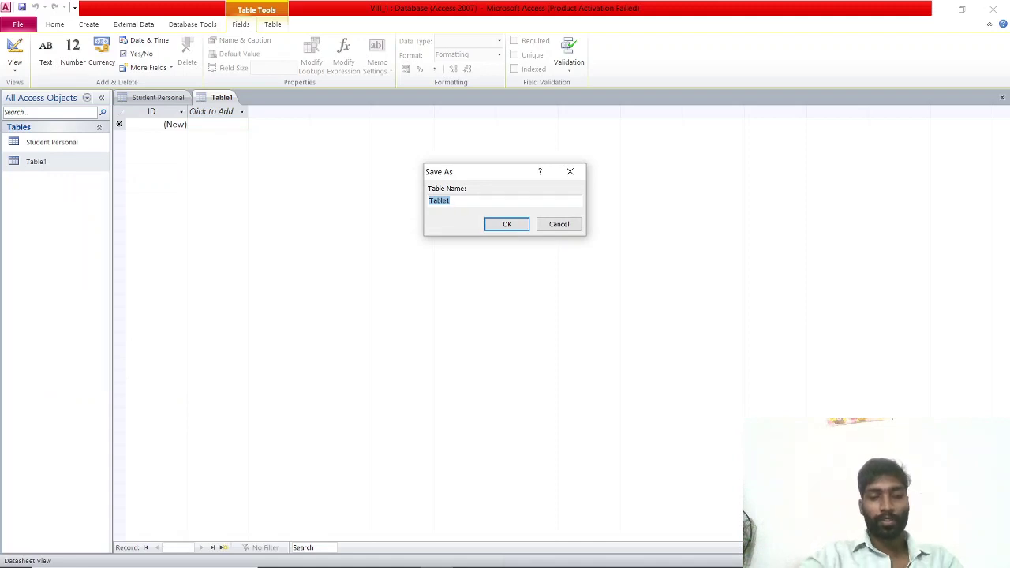
type("Student")
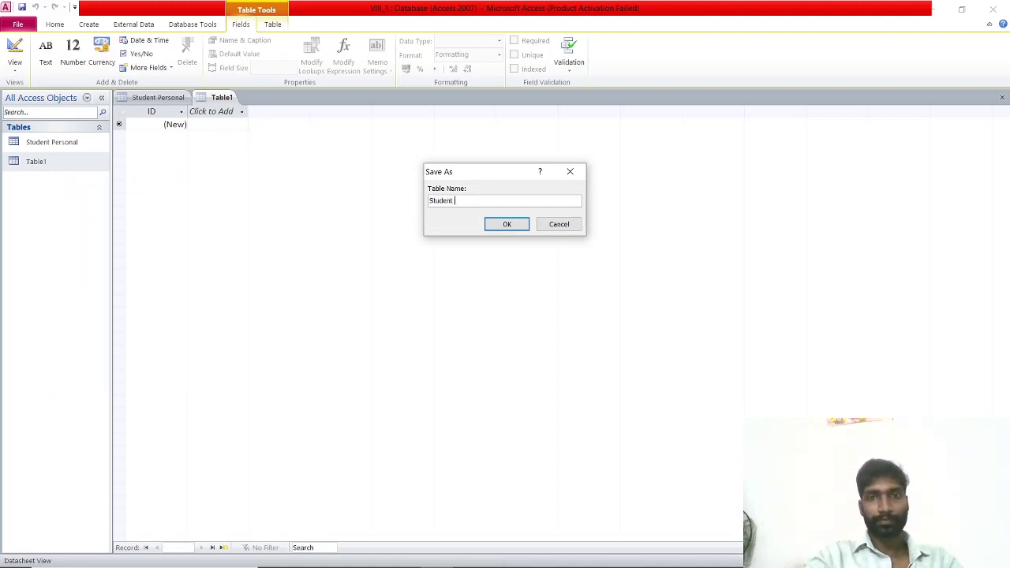
type(" School")
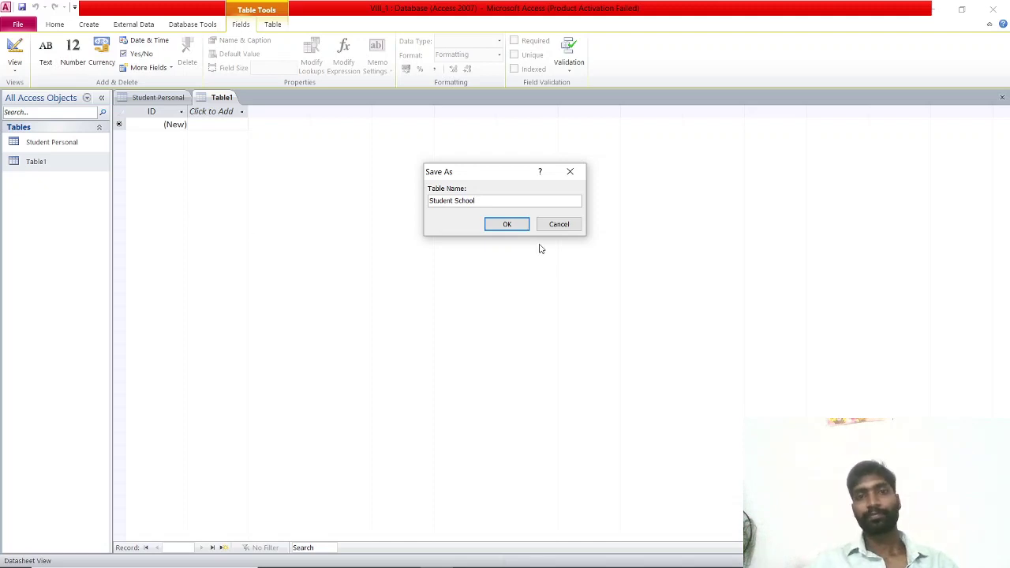
left_click(514, 226)
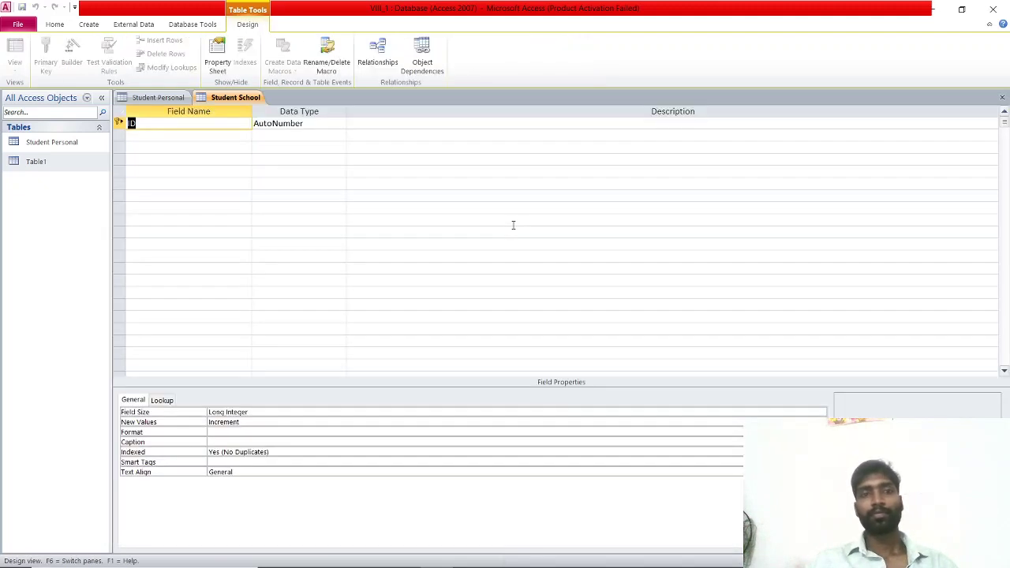
Add a Name field with the Text data type below ID, accepting the use of a reserved word.
left_click(198, 138)
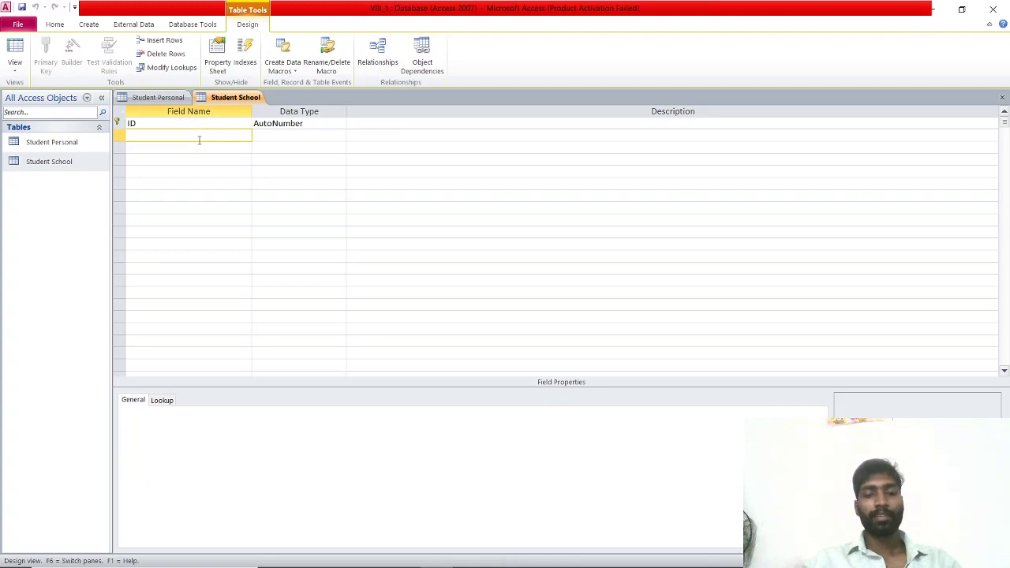
type("Nam")
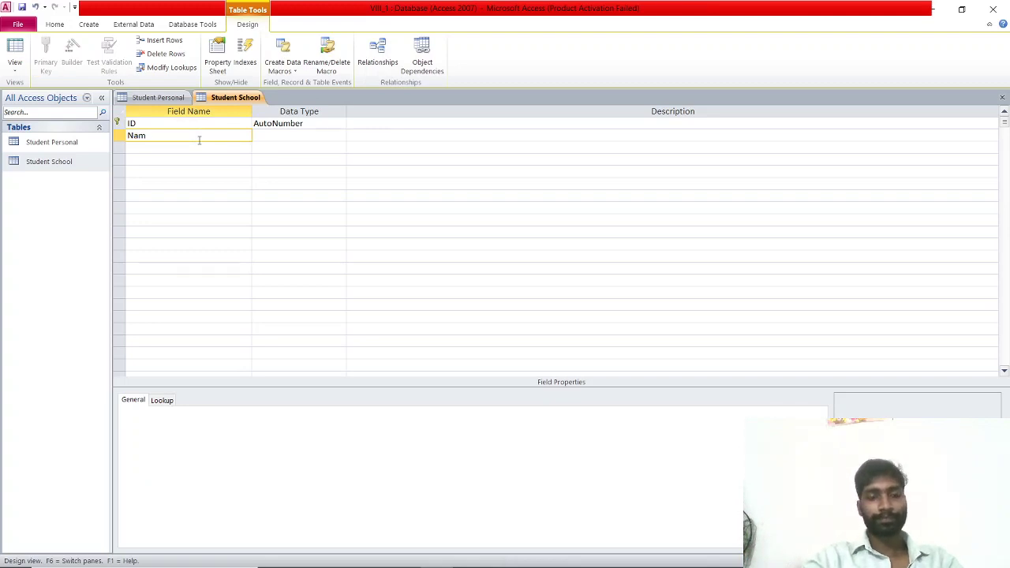
type("e")
left_click(273, 137)
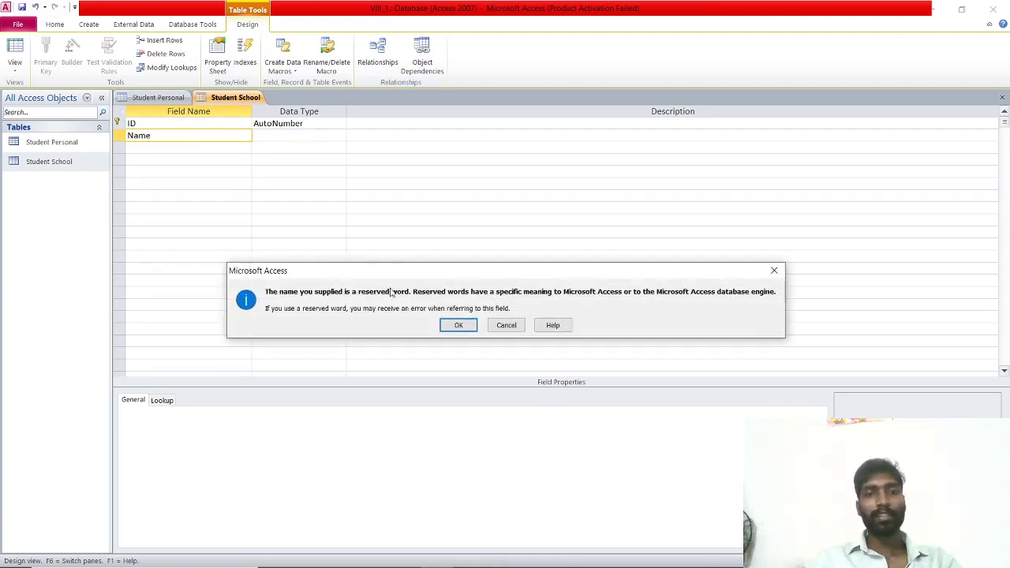
left_click(456, 321)
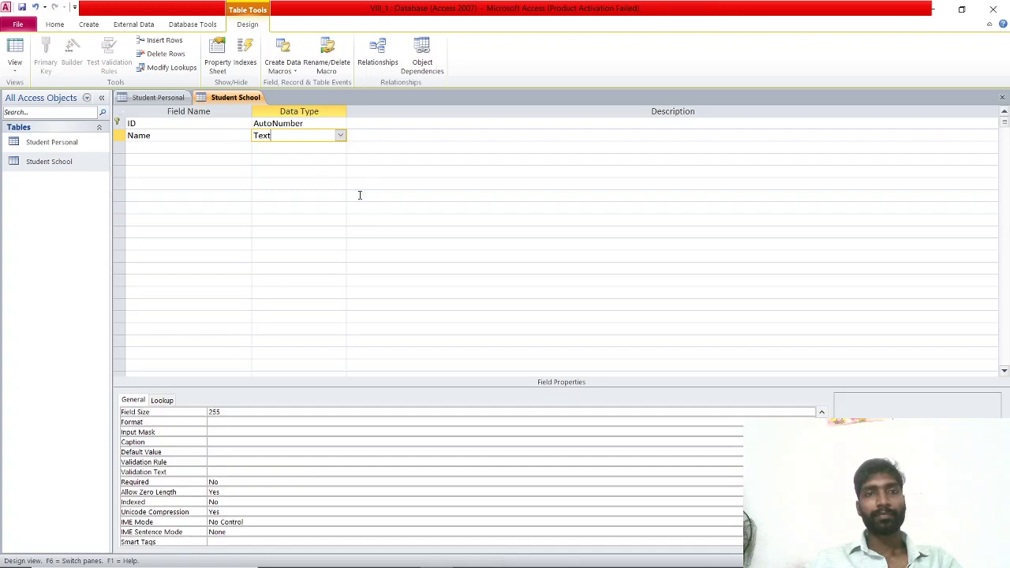
Add a Class field below Name and set its data type to Number.
left_click(176, 149)
type("Cass")
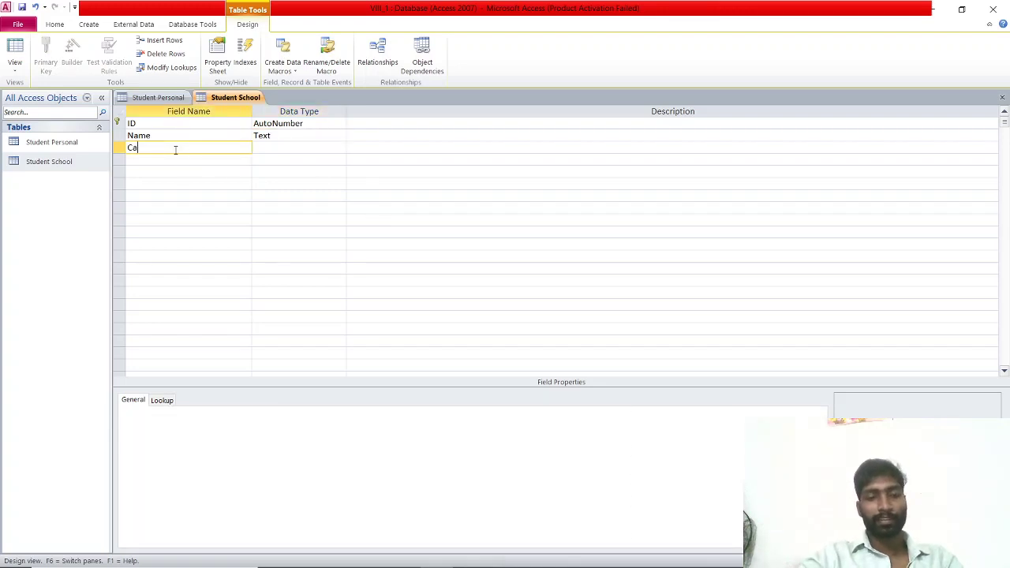
key("BackSpace")
key("BackSpace")
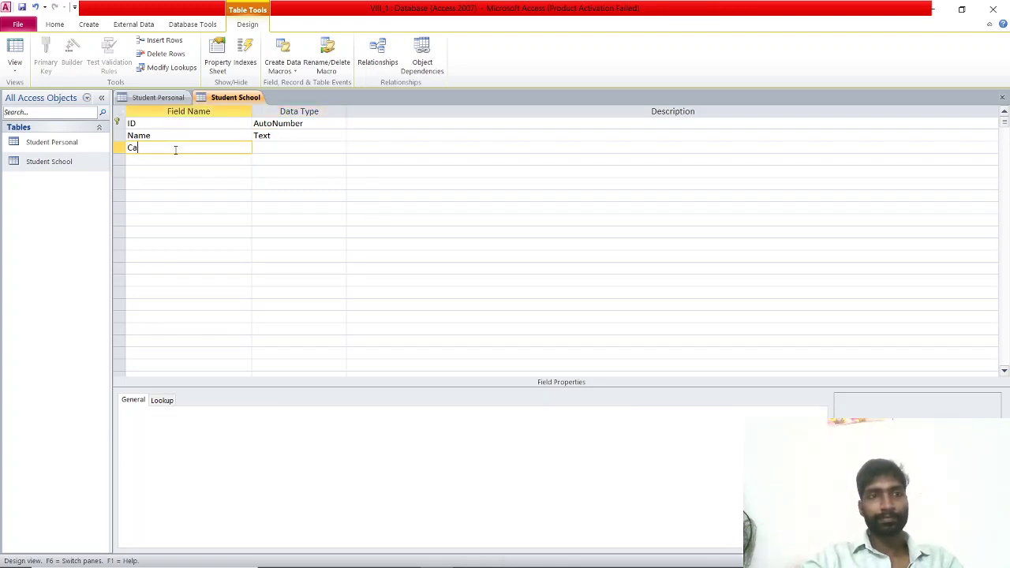
type("lass")
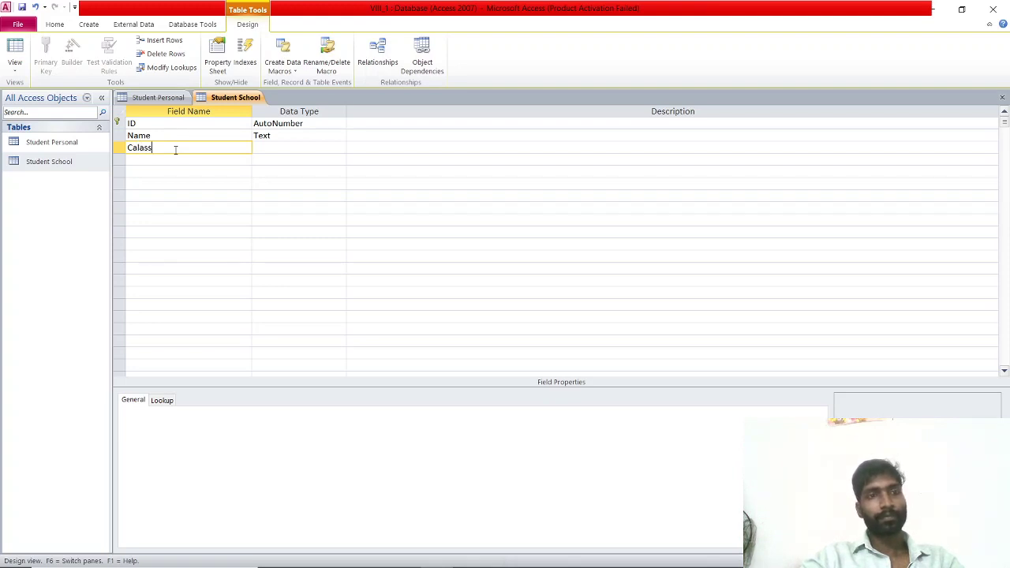
key("BackSpace")
key("BackSpace")
key("BackSpace")
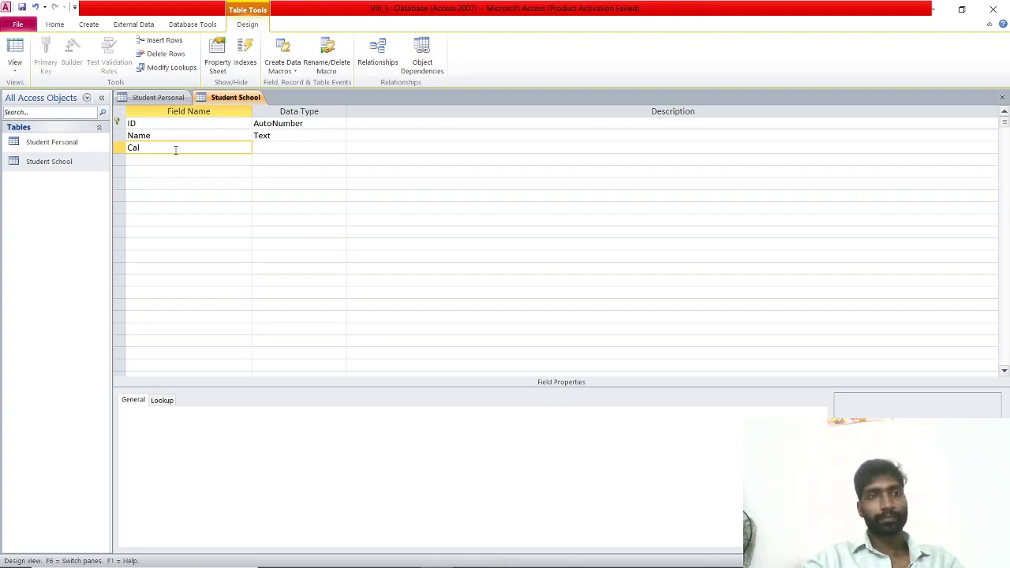
key("BackSpace")
key("BackSpace")
type("lass")
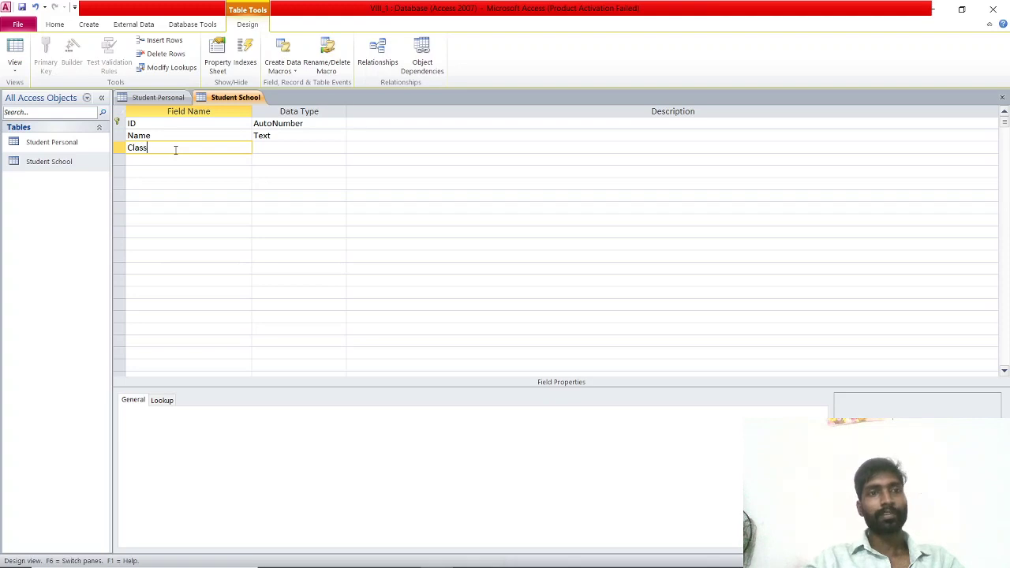
left_click(292, 151)
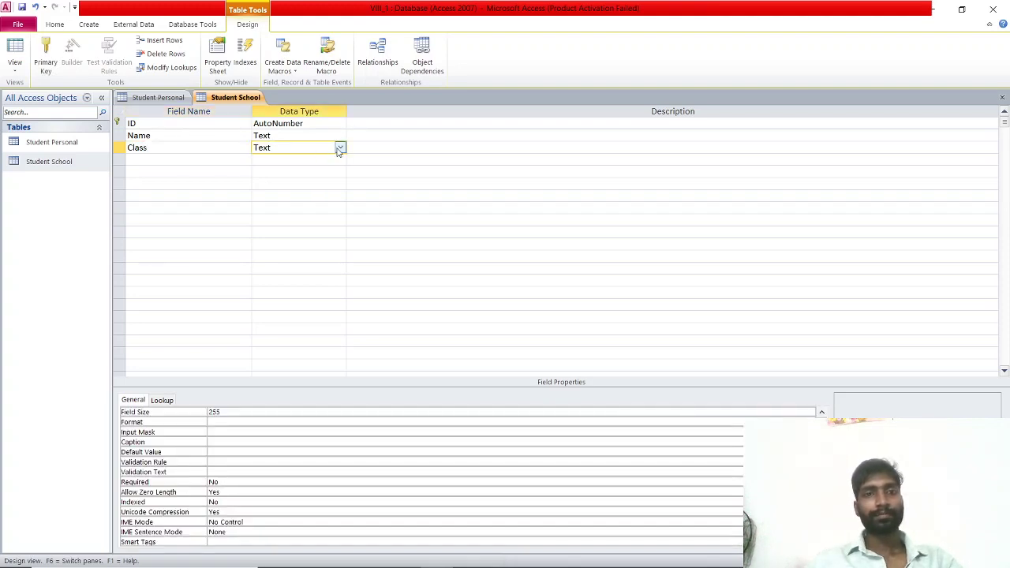
left_click(340, 148)
left_click(300, 187)
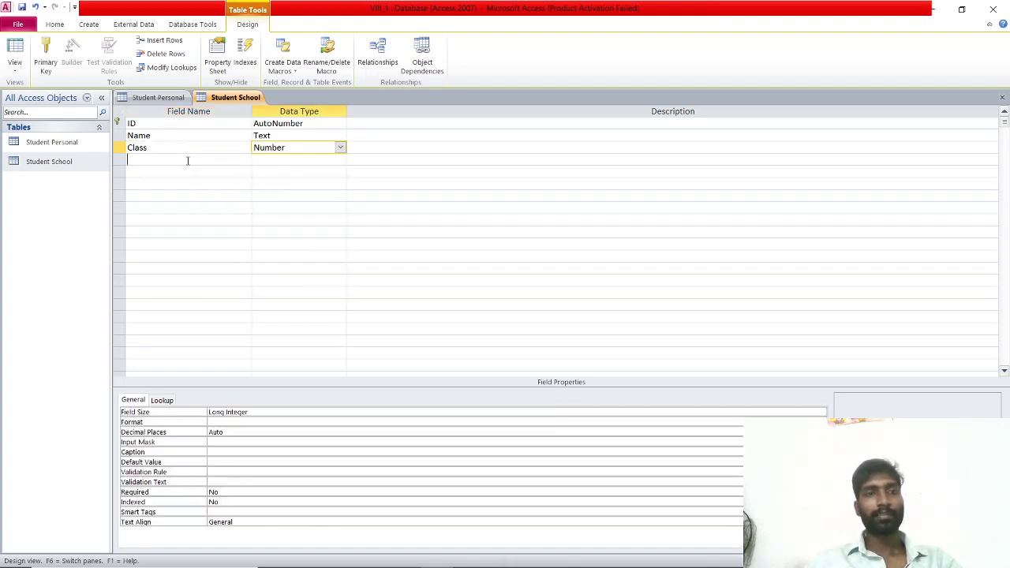
Add a Maths field below Class with the Number data type.
left_click(188, 160)
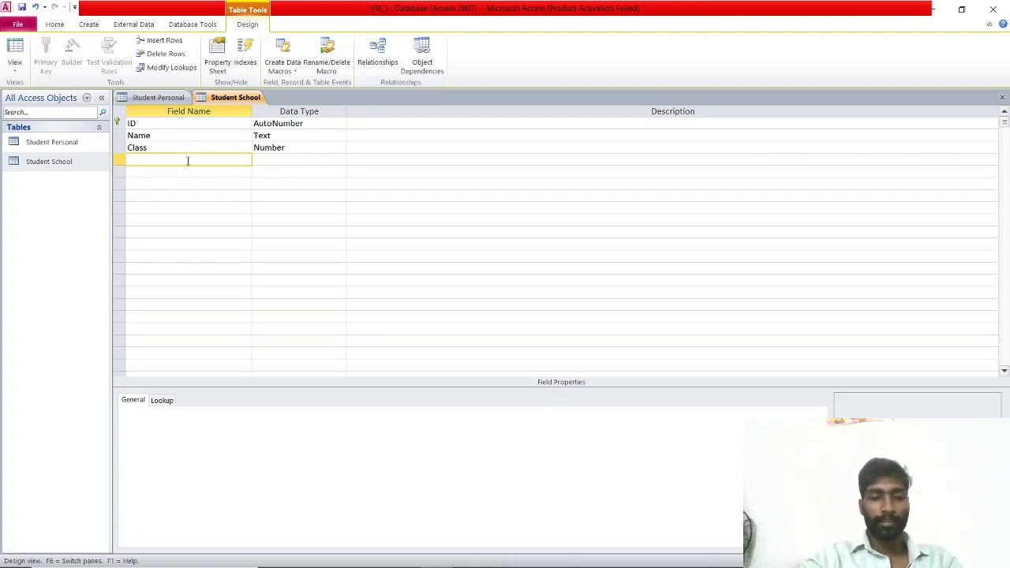
type("Maths")
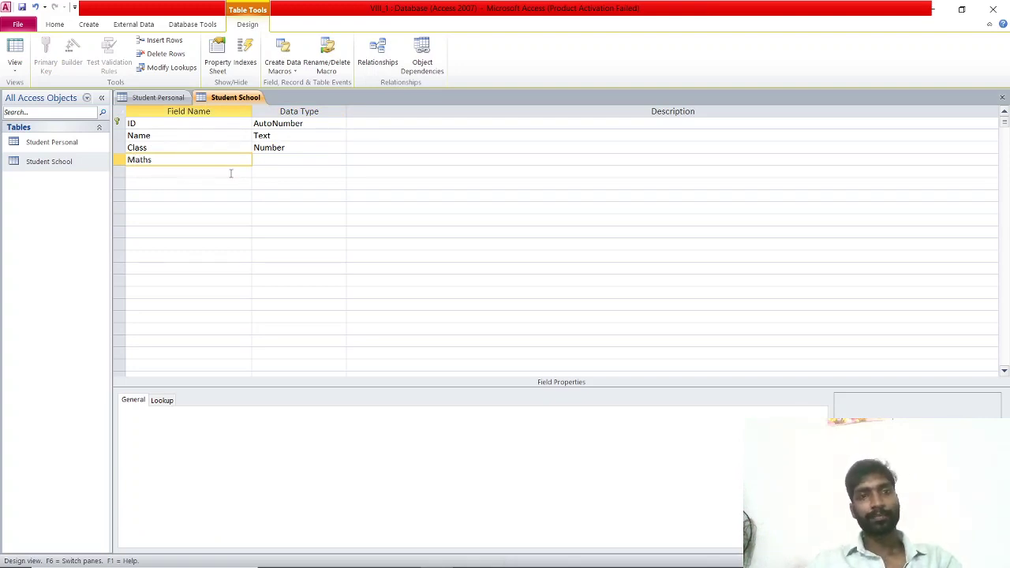
left_click(263, 161)
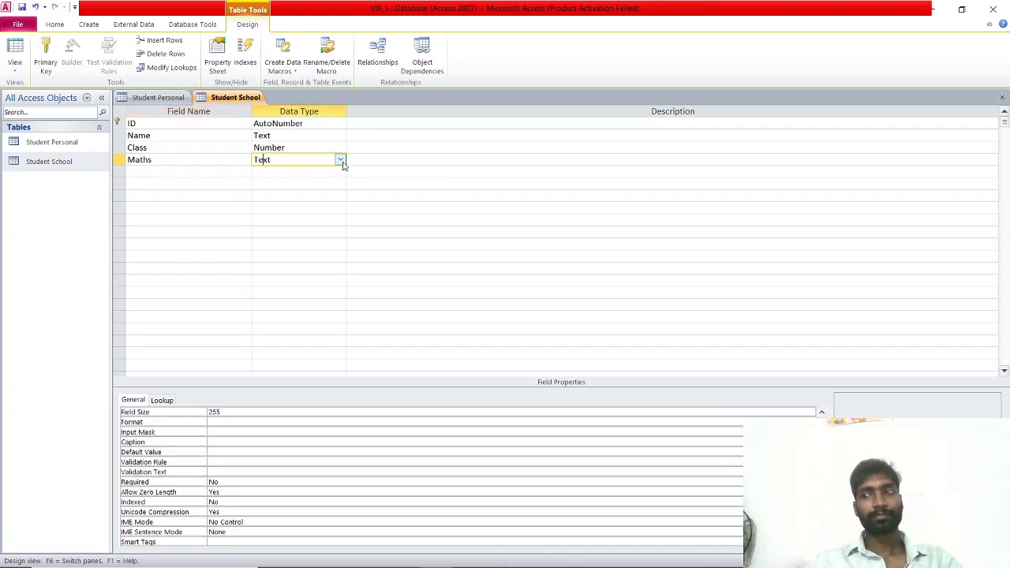
left_click(342, 160)
left_click(316, 195)
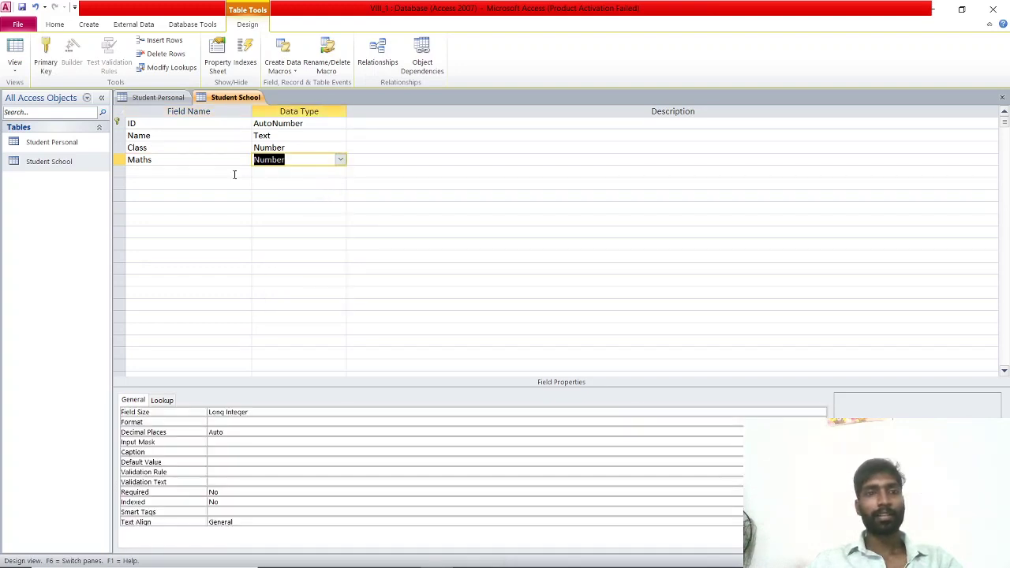
Add a Science field below Maths with the Number data type.
left_click(212, 172)
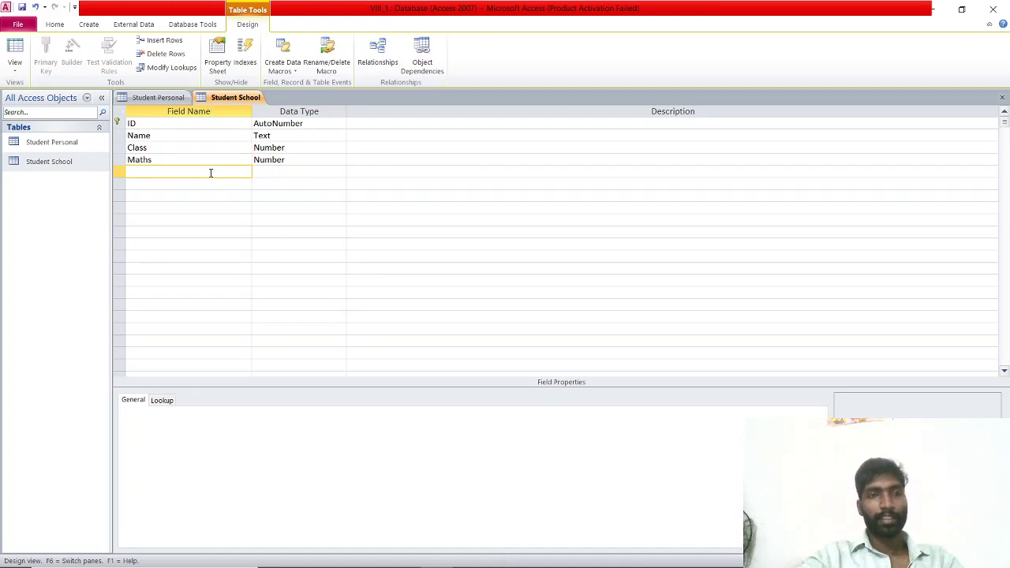
type("Sc")
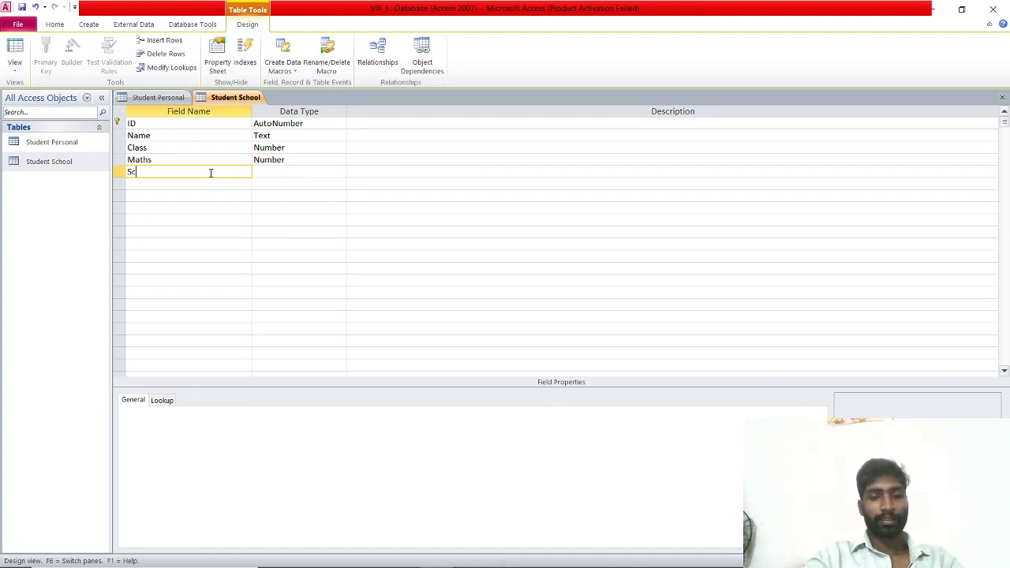
type("i")
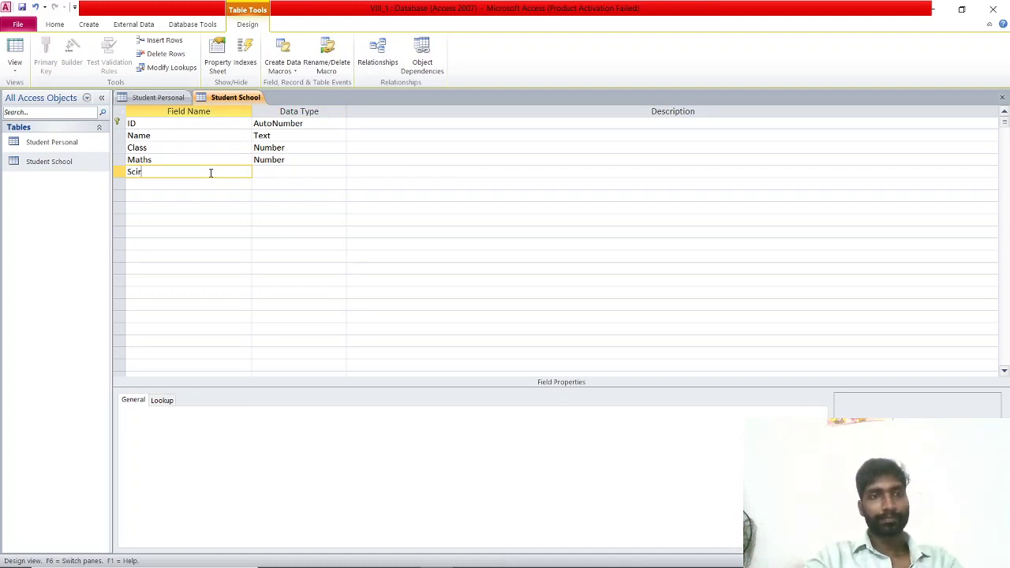
type("ence")
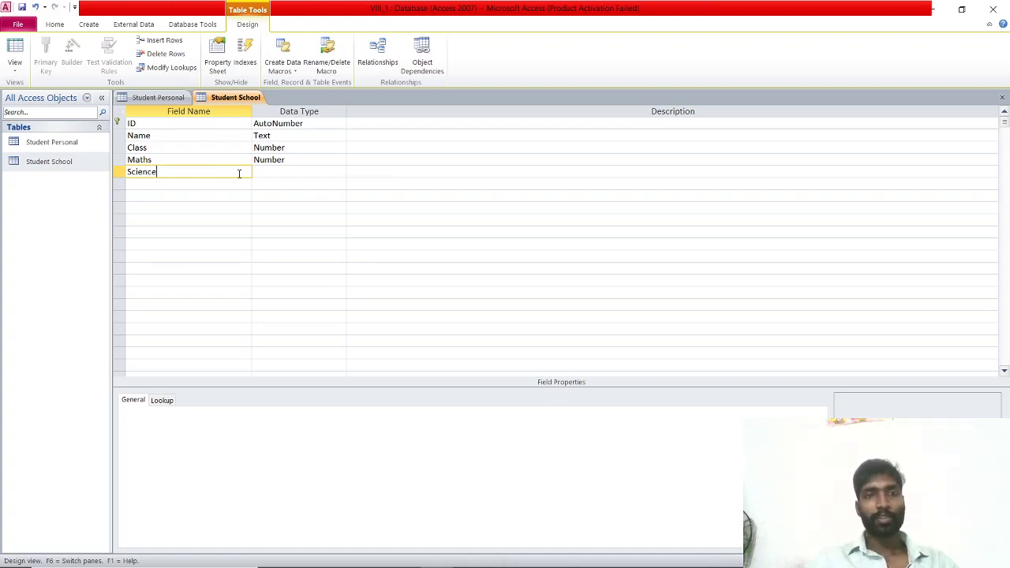
key("Tab")
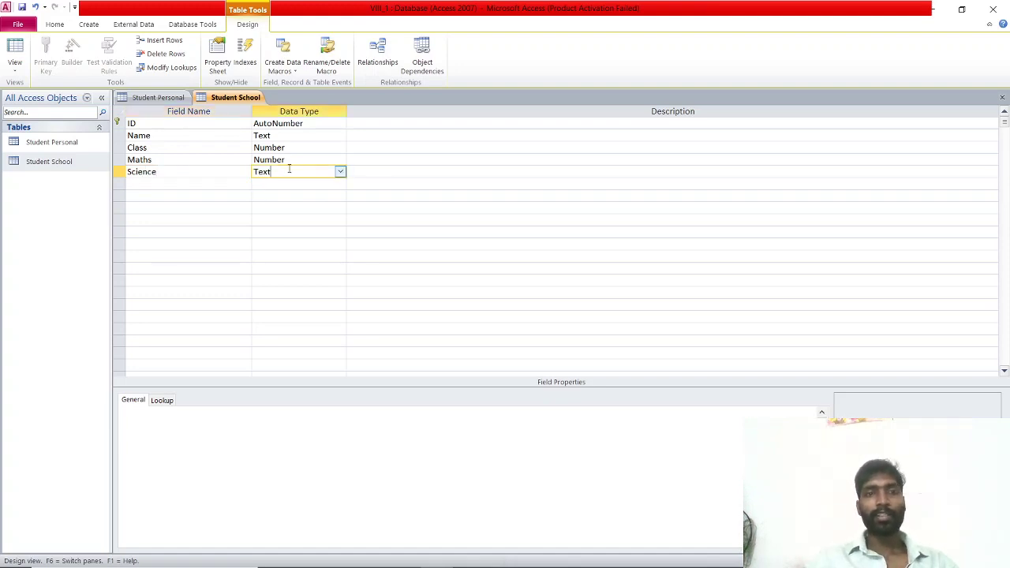
left_click(340, 172)
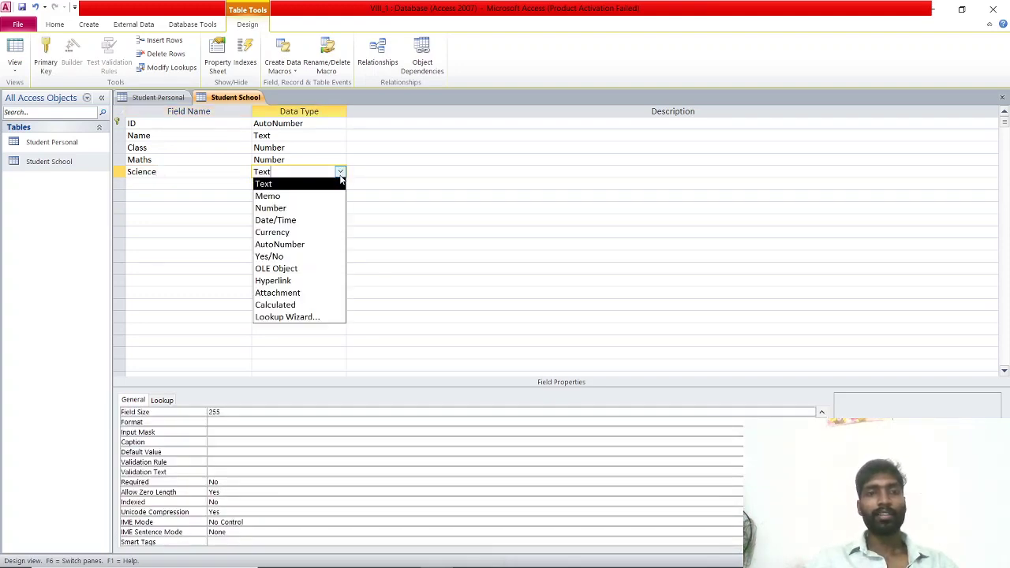
left_click(317, 208)
Add an sst field below Science with the Number data type.
left_click(209, 185)
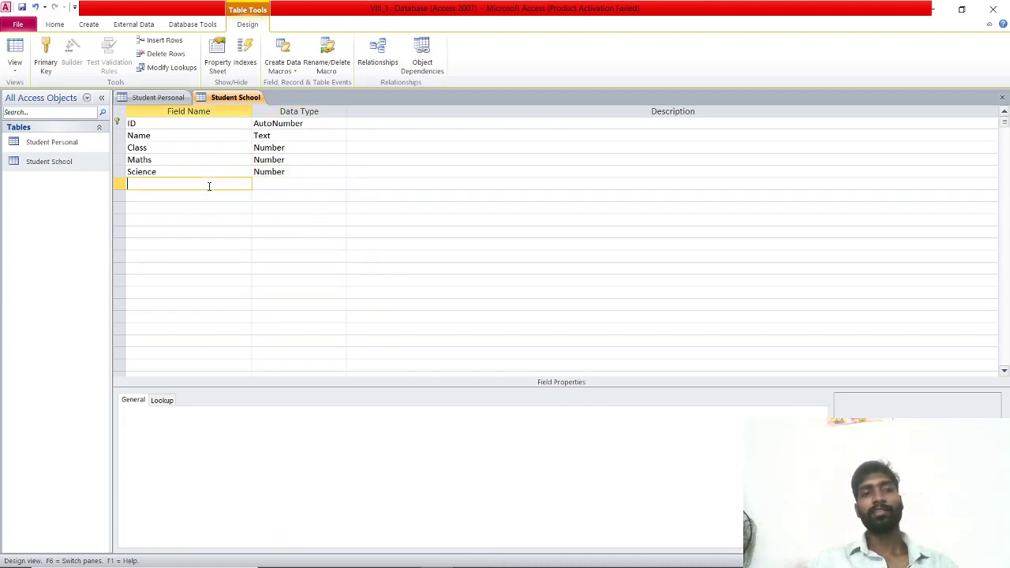
type("sst")
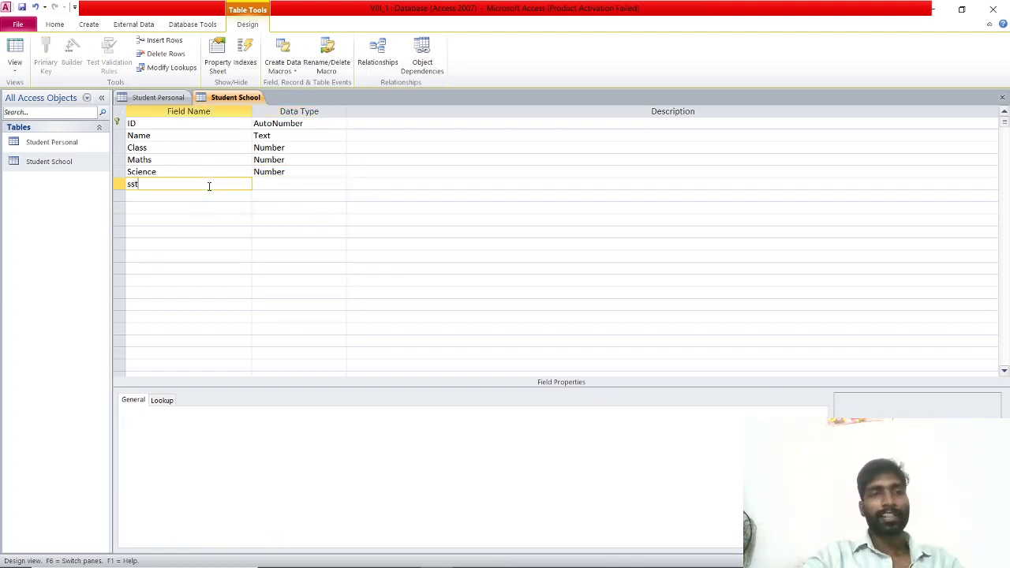
left_click(311, 185)
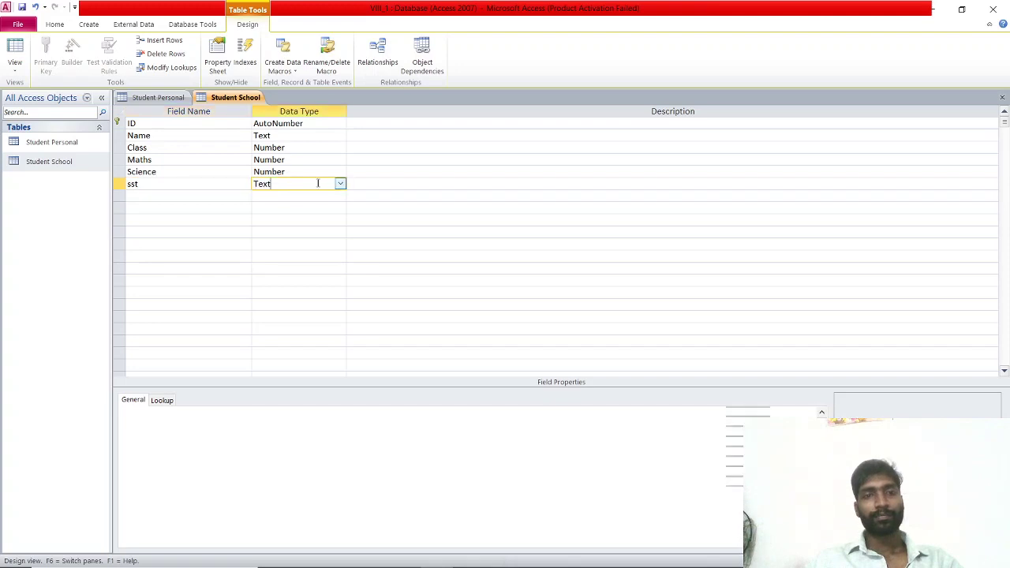
left_click(339, 184)
left_click(332, 222)
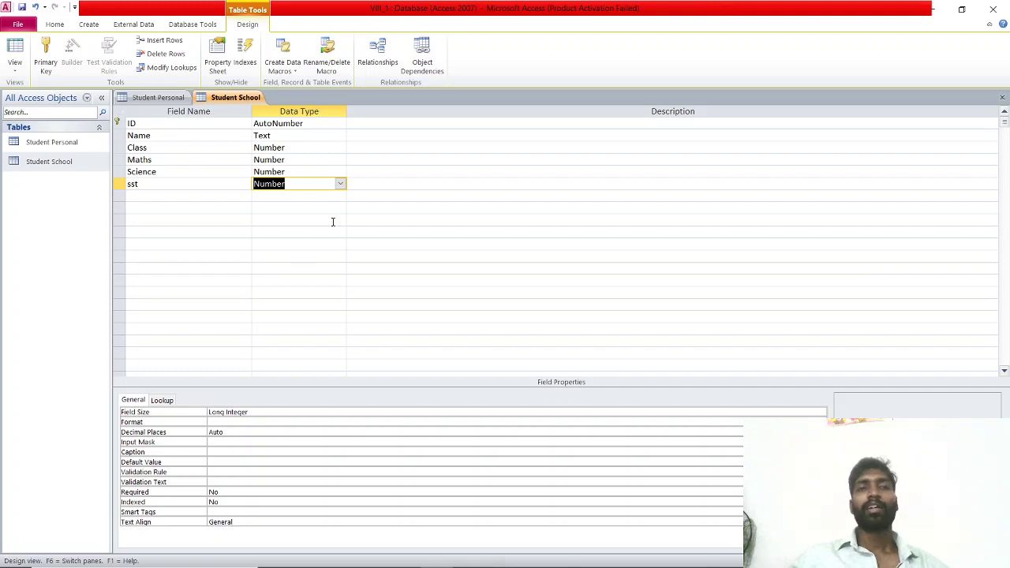
Save the Student School table design and open the table in Datasheet view.
right_click(71, 163)
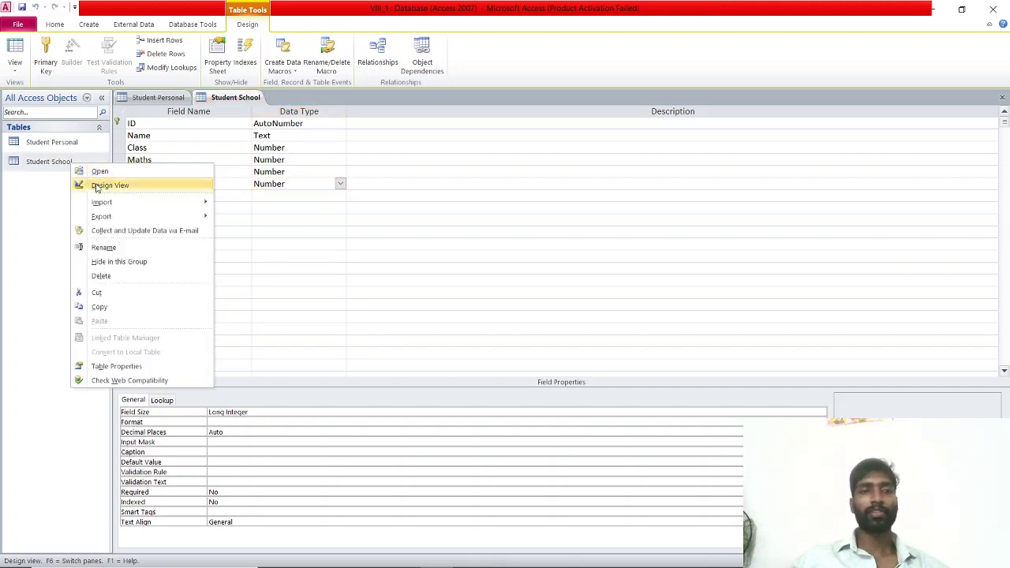
left_click(97, 171)
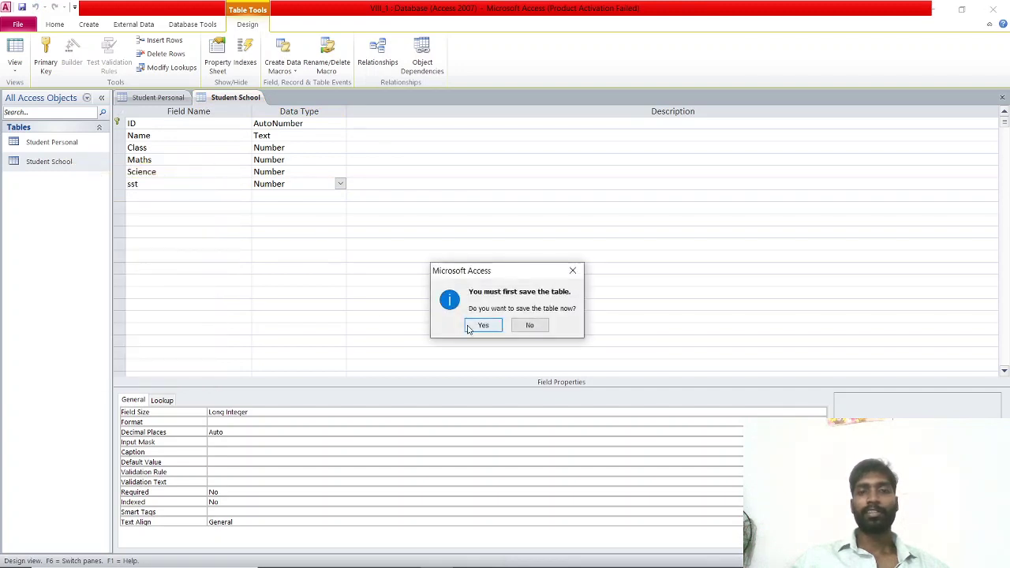
left_click(483, 326)
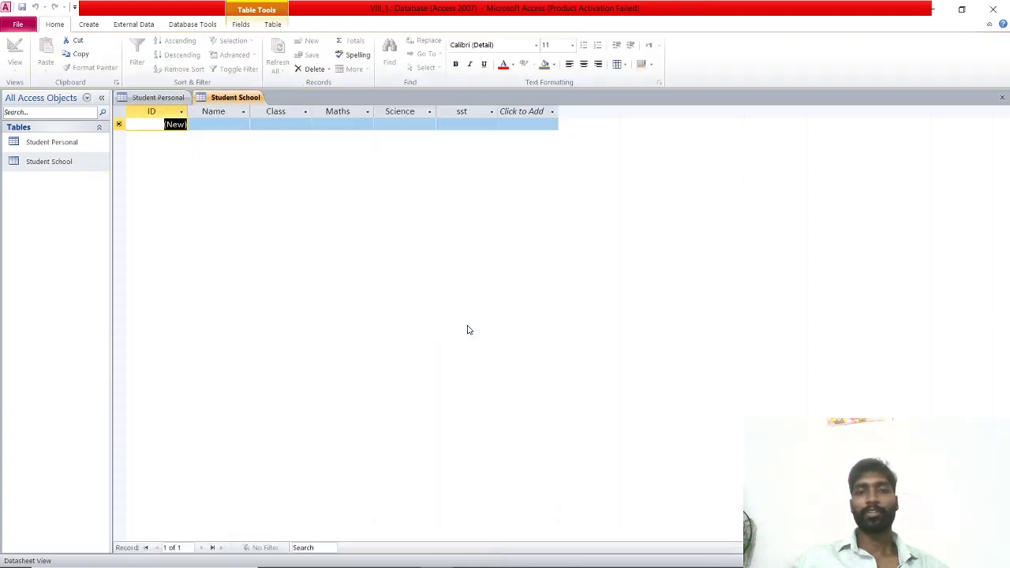
Fill the first Student School record with the student's name, Class 7, Maths 96, Science 88 and sst 90.
left_click(232, 124)
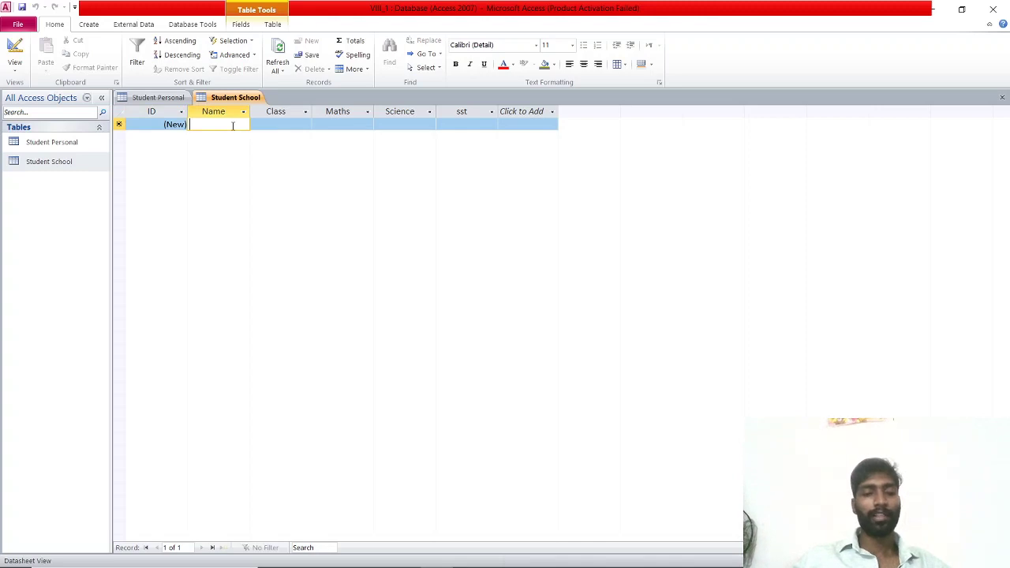
type("Aryan")
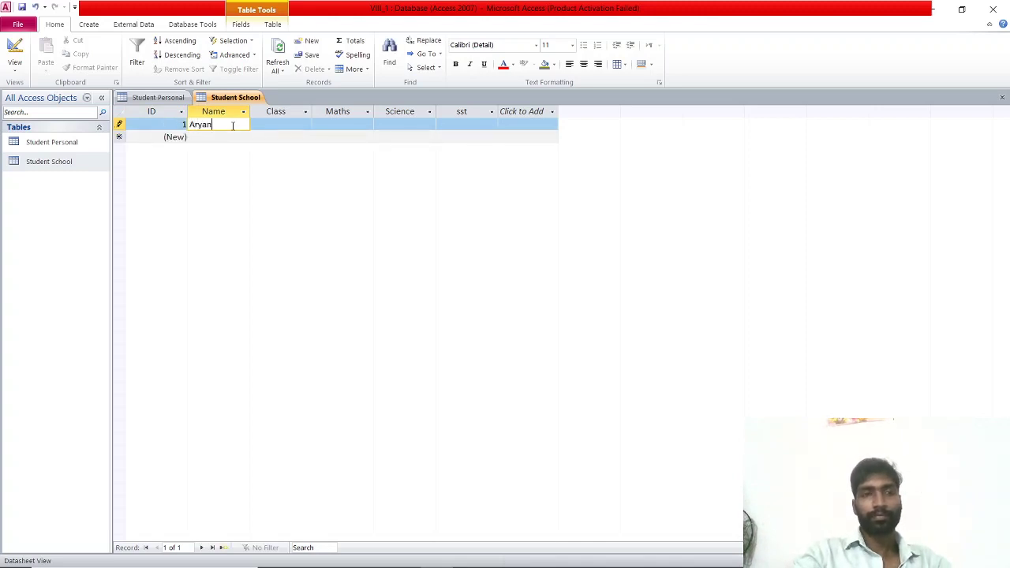
key("Tab")
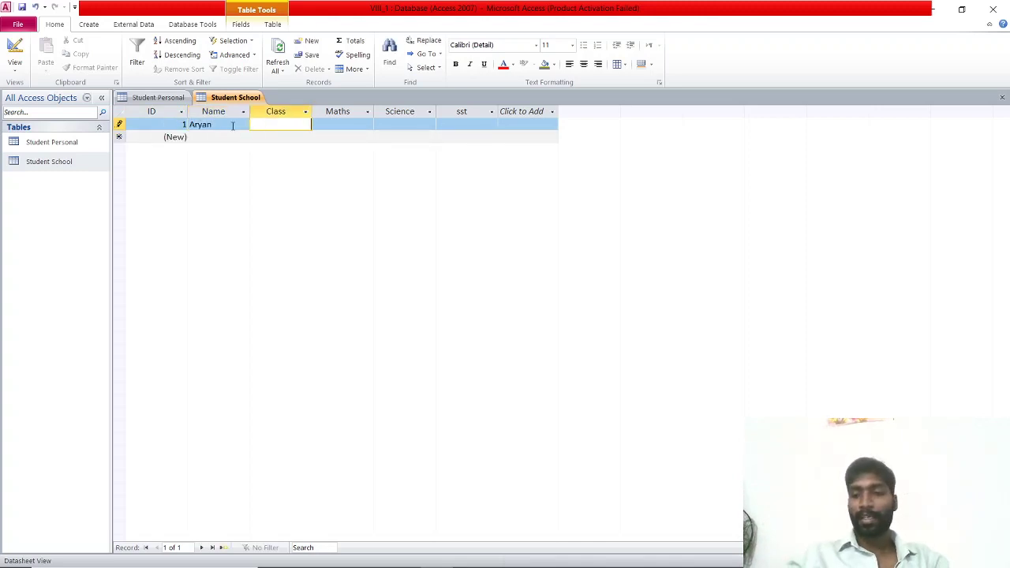
key("Tab")
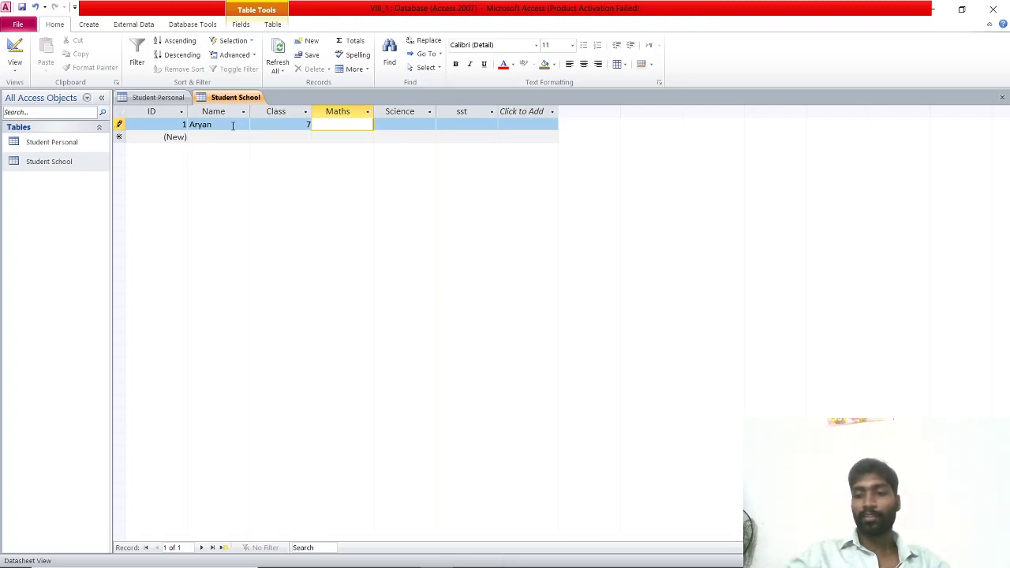
key("Tab")
type("88")
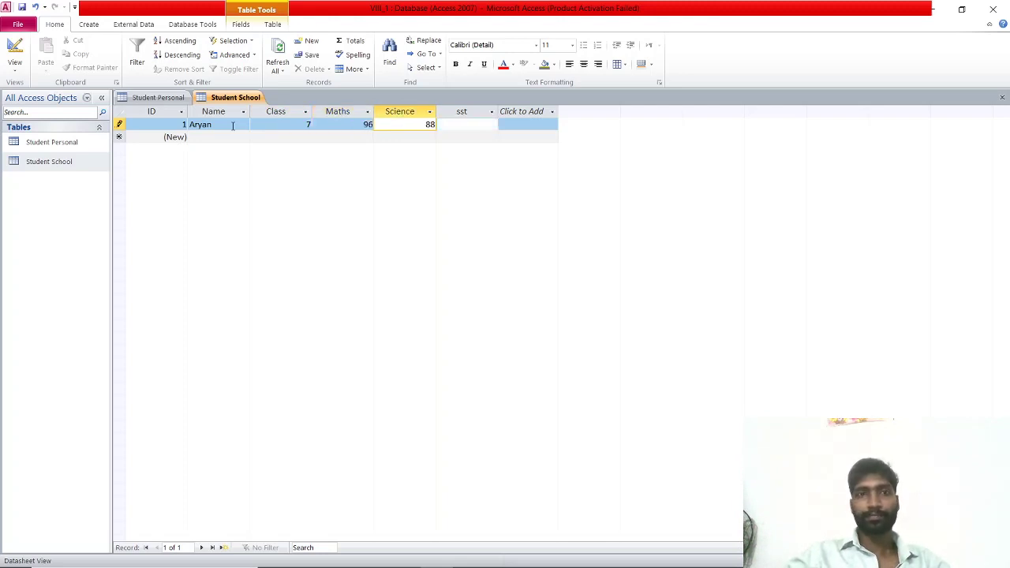
key("Tab")
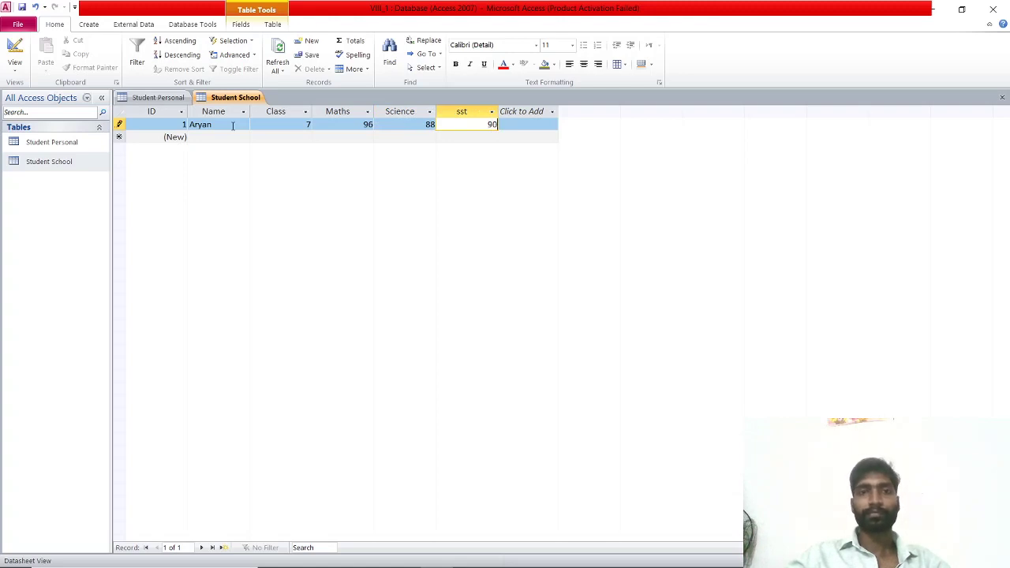
key("Tab")
key("Tab")
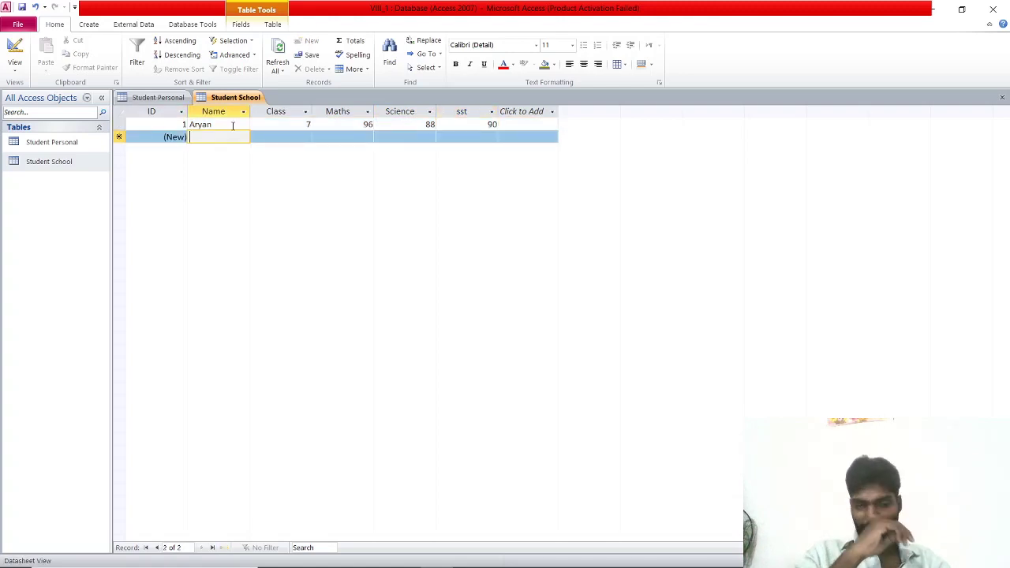
Fill the second Student School record with the student's name, Class 8, Maths 100, Science 56 and sst 87.
type("arjun")
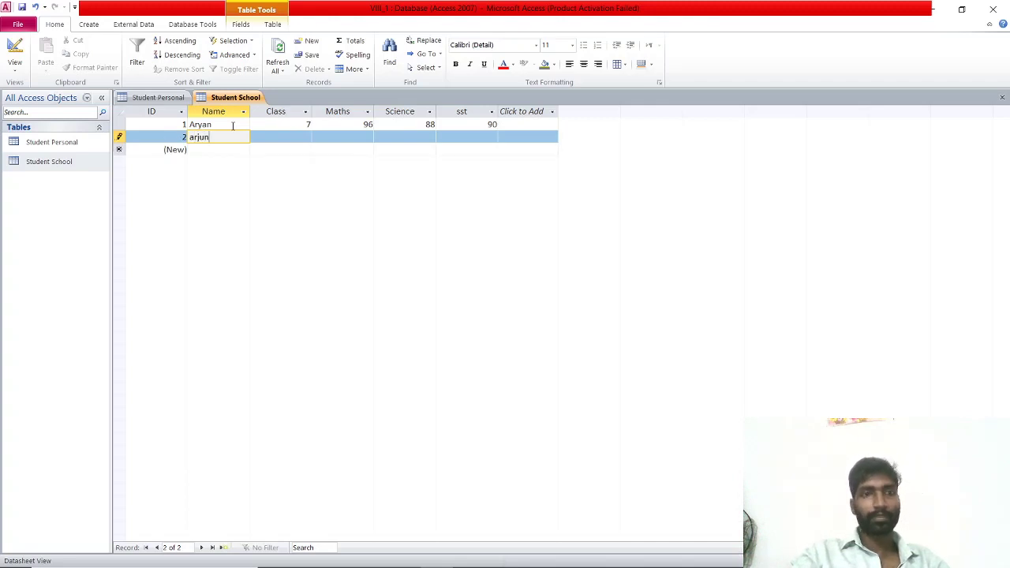
key("Tab")
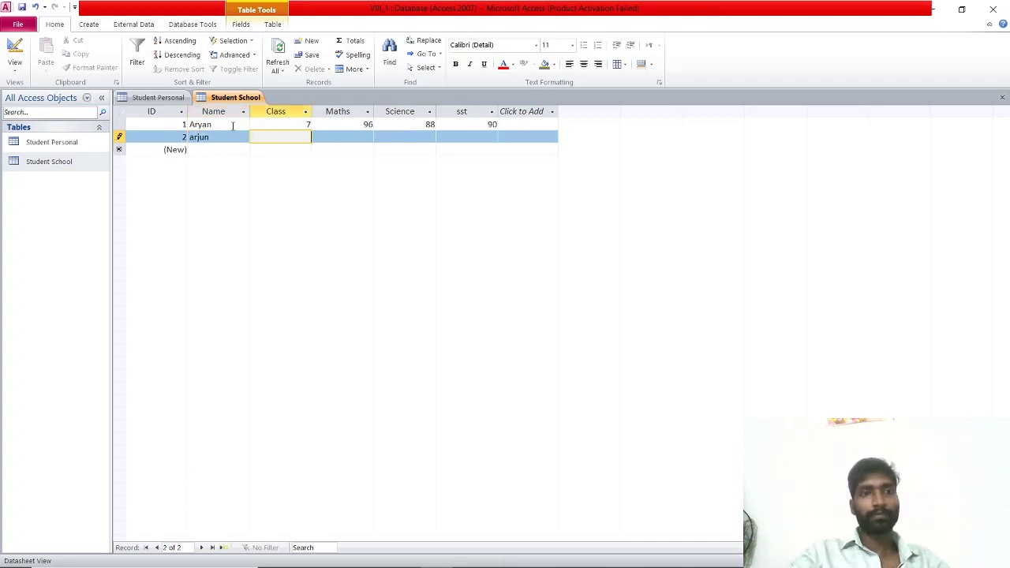
key("Tab")
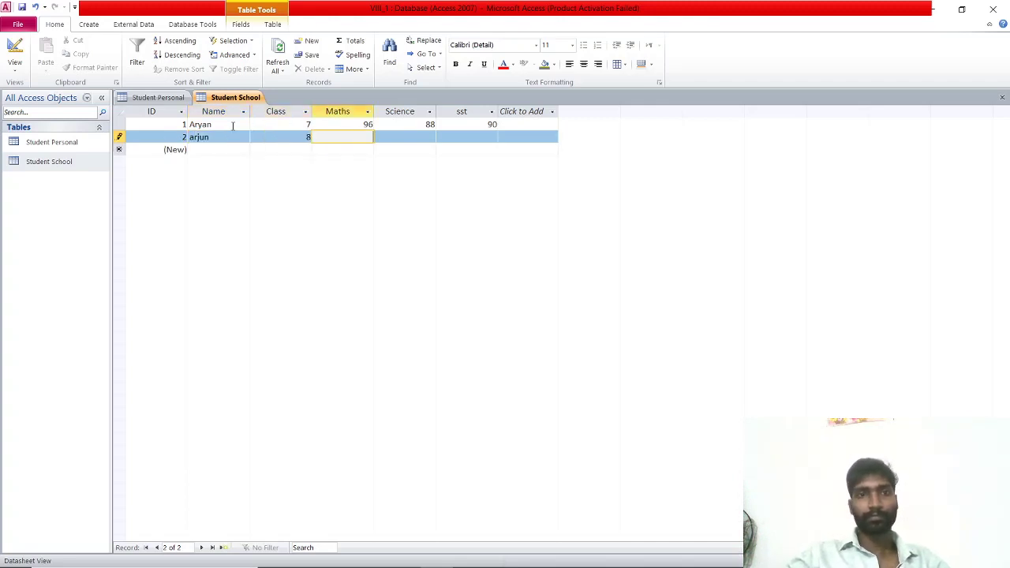
type("100")
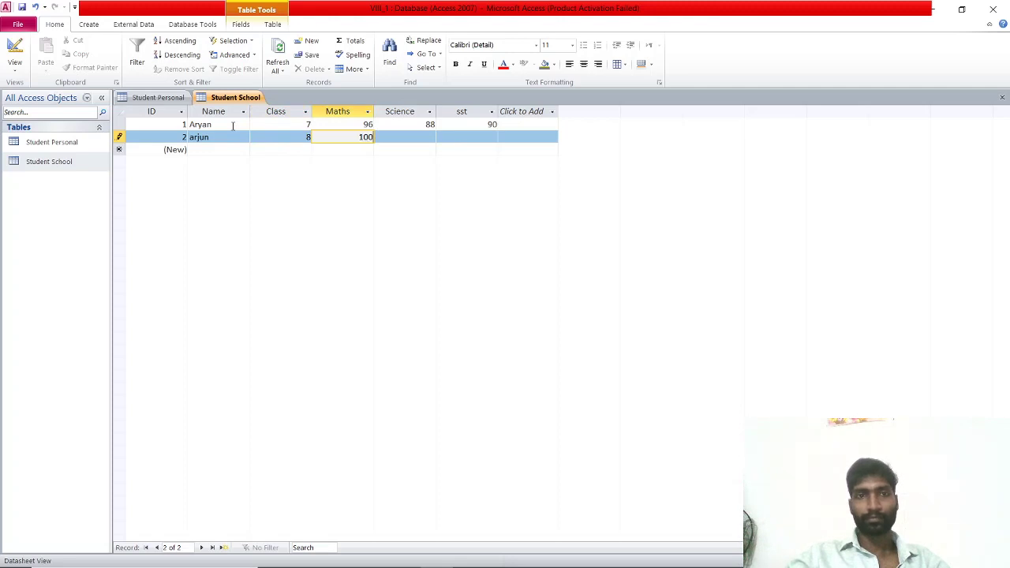
key("Tab")
type("56")
key("Tab")
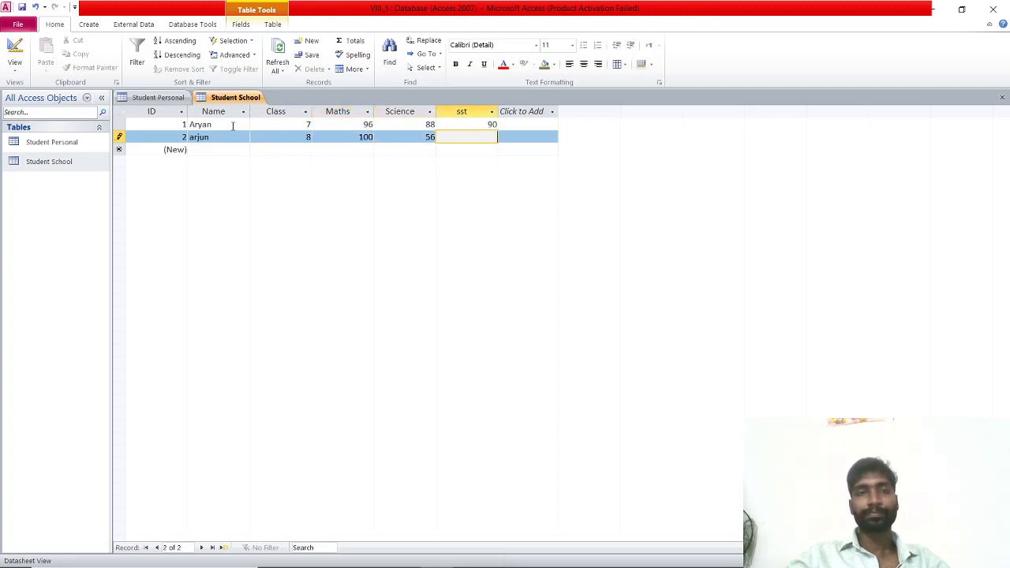
key("Tab")
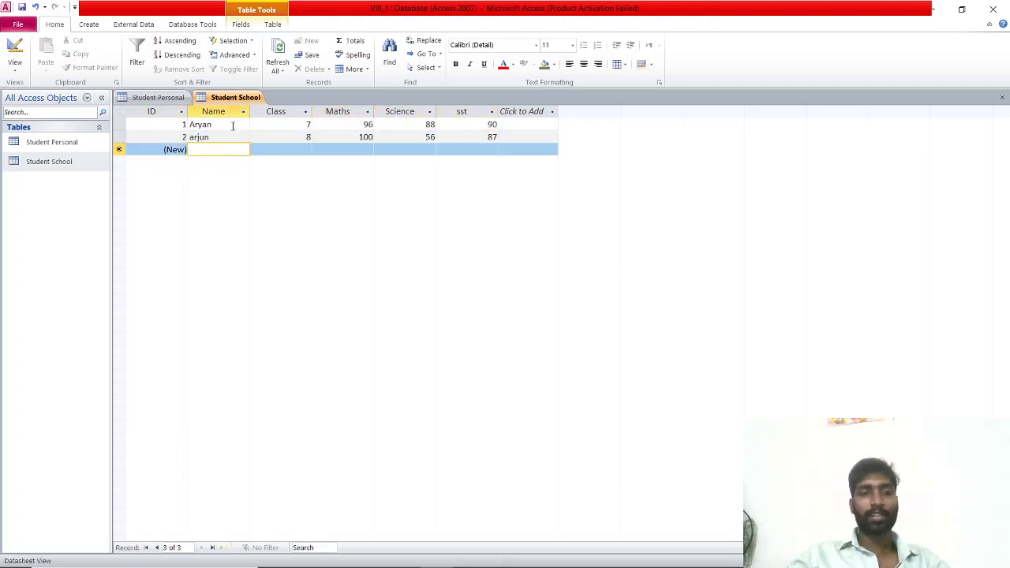
Fill the third Student School record with the student's name, Class 7, Maths 80, Science 88 and sst 88.
type("S")
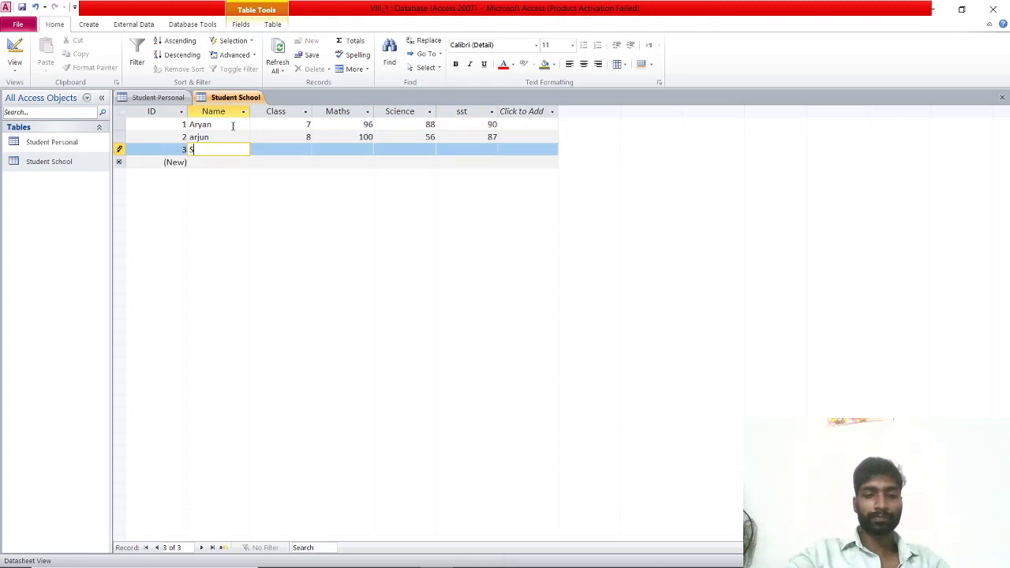
type("owmya")
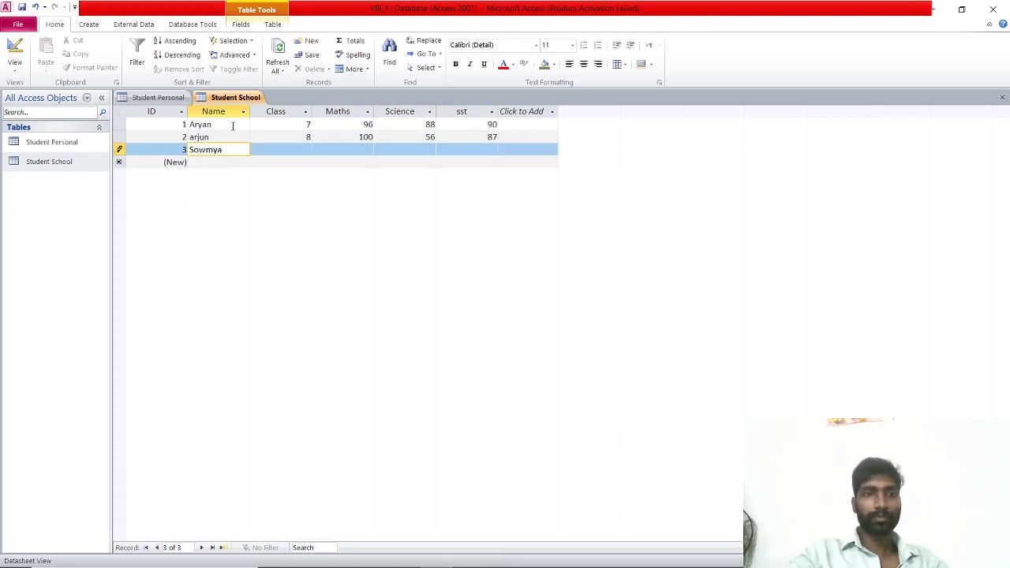
key("Tab")
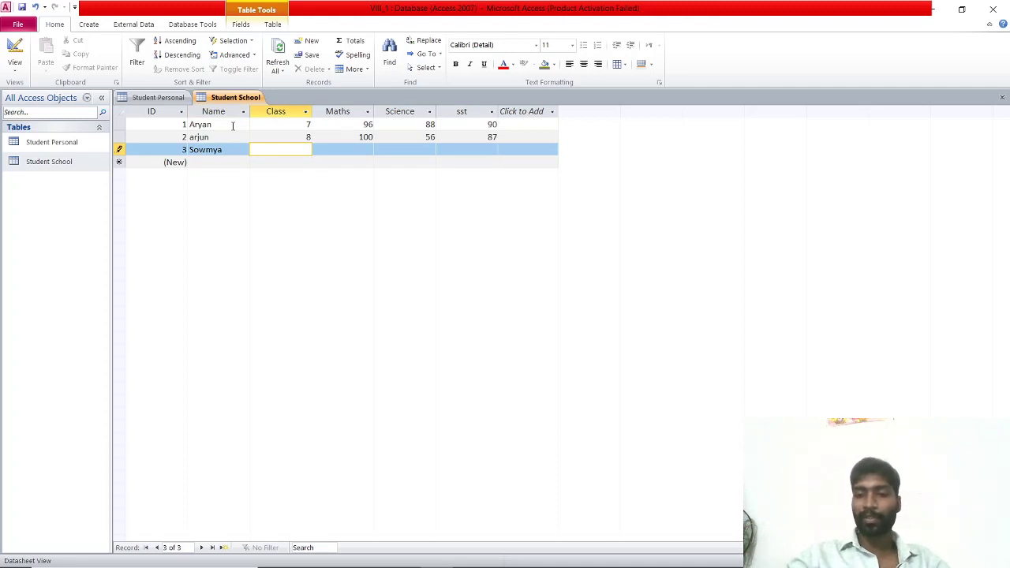
key("Tab")
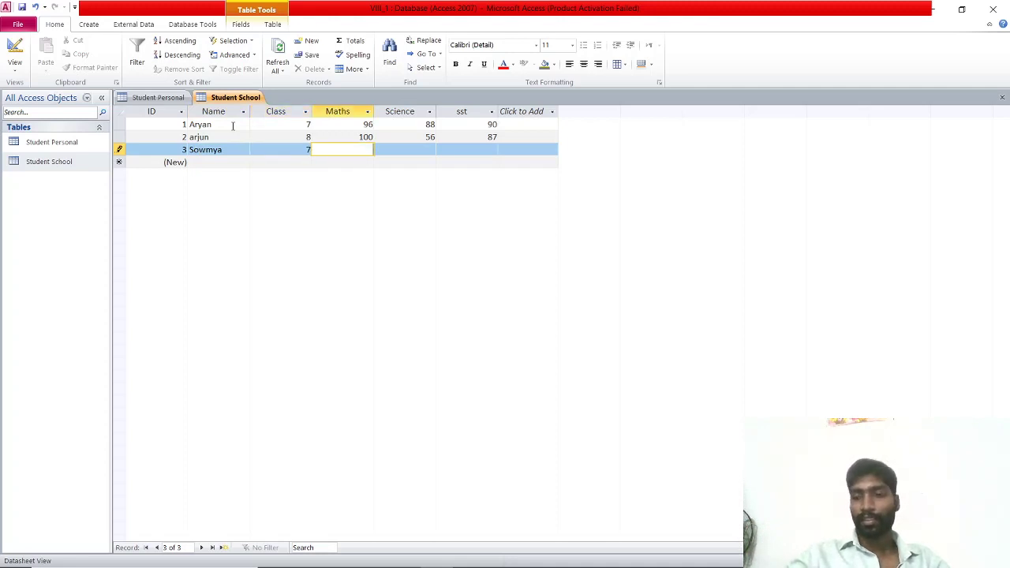
type("80")
key("Tab")
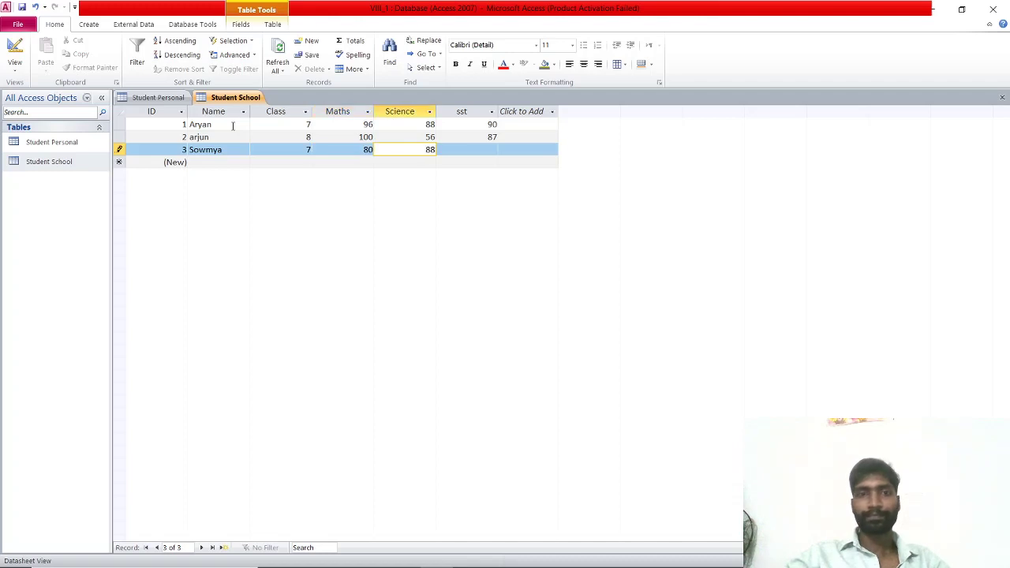
key("Tab")
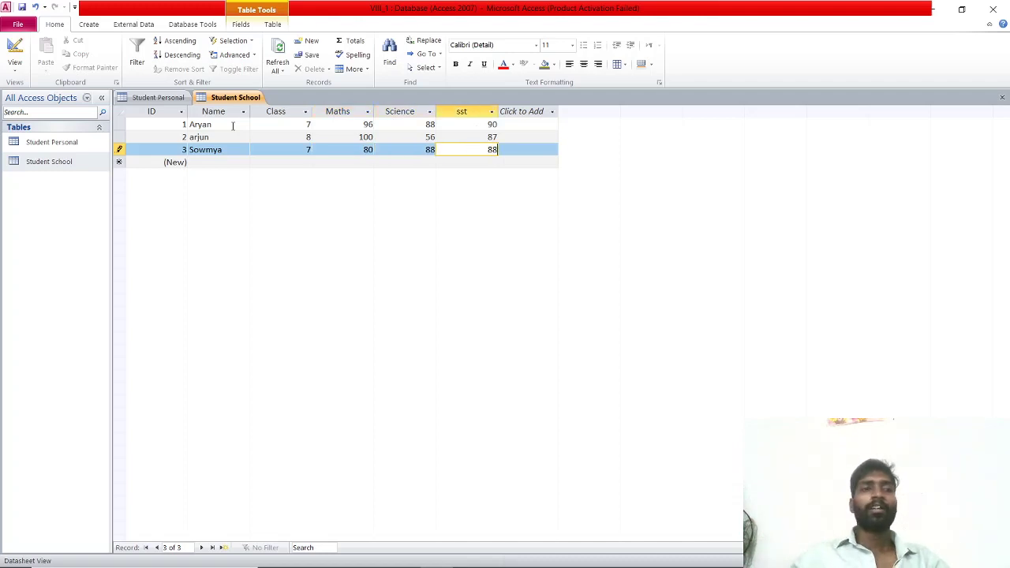
Review the Student Personal records and return to the Student School table.
right_click(51, 165)
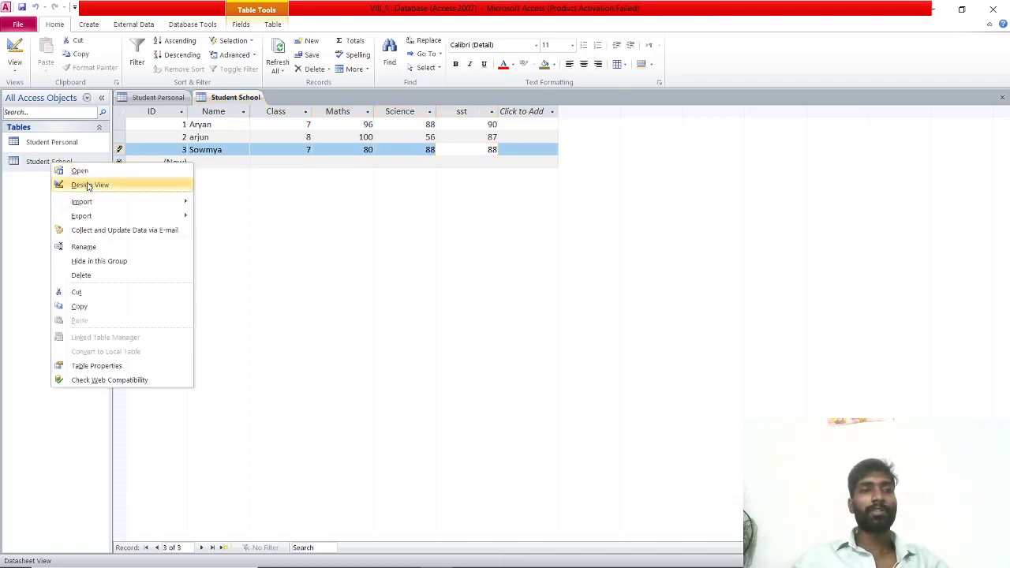
left_click(88, 184)
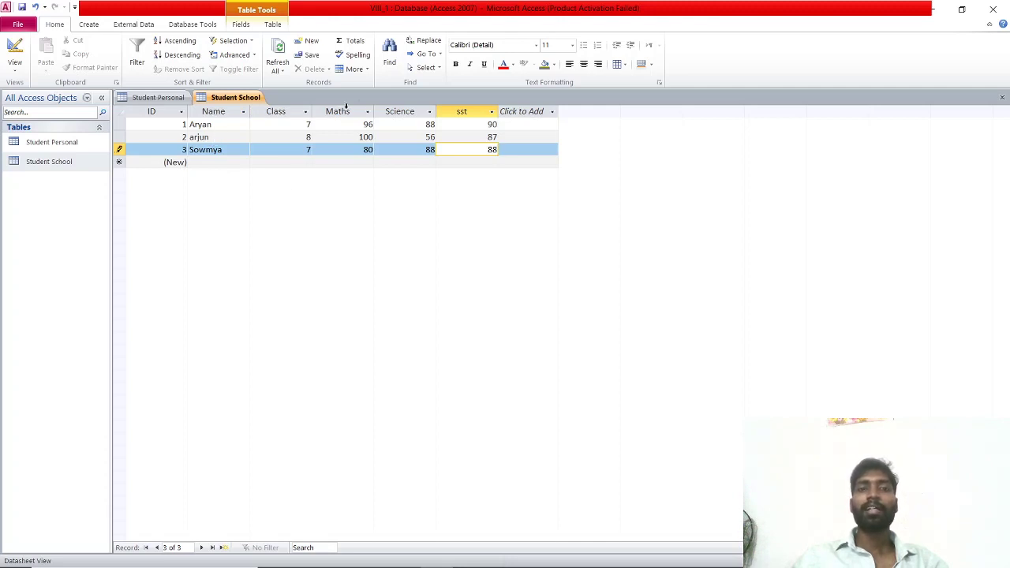
double_click(70, 142)
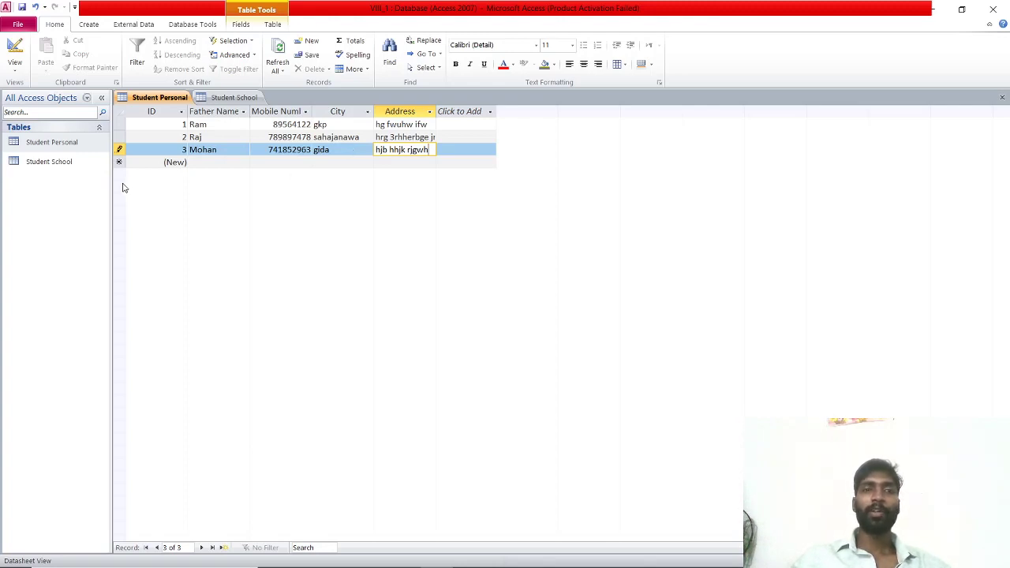
double_click(61, 166)
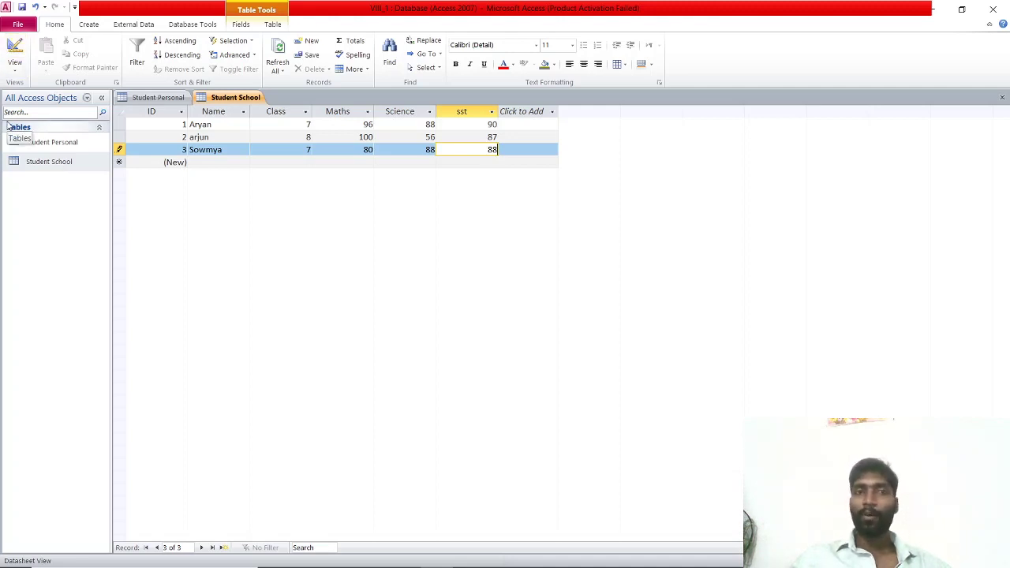
Open the database relationships layout and add the Student Personal and Student School tables to it.
left_click(186, 26)
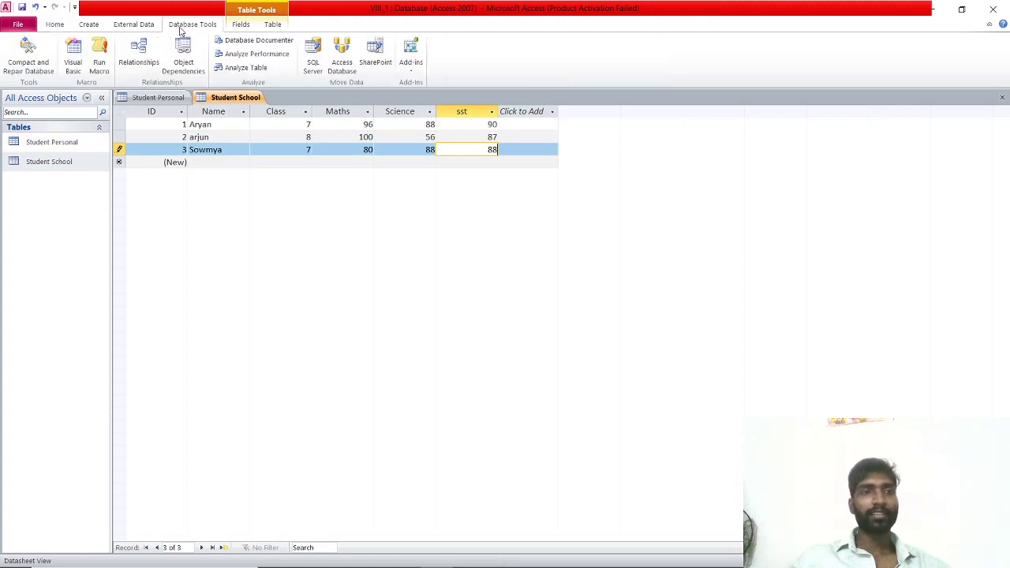
left_click(146, 50)
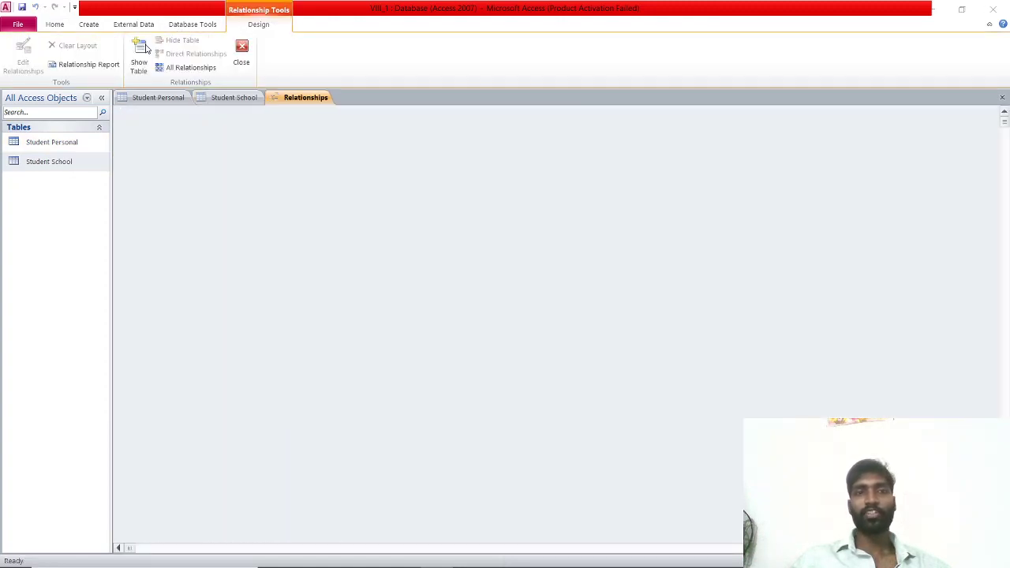
left_click_drag(504, 137, 498, 166)
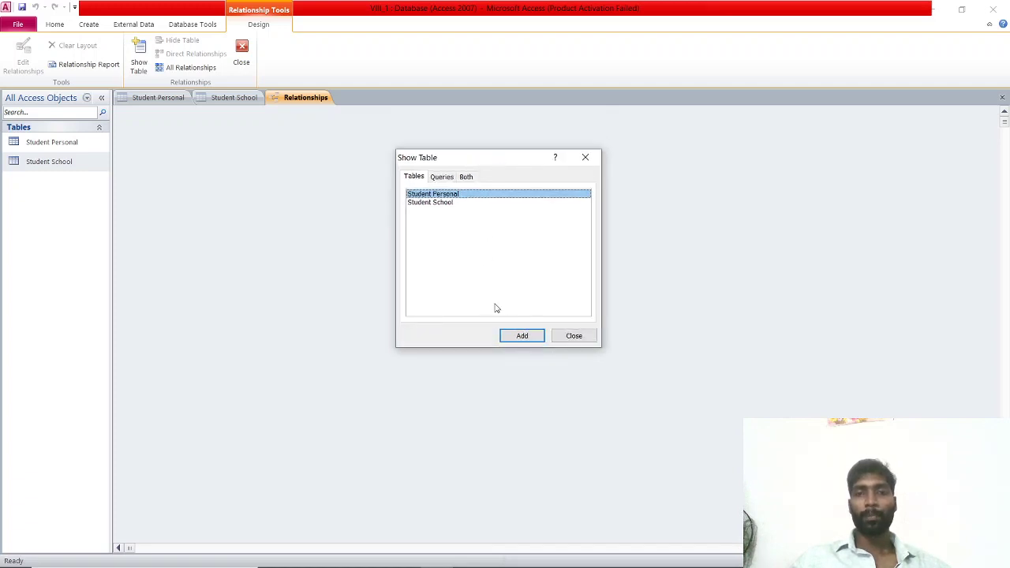
left_click(513, 335)
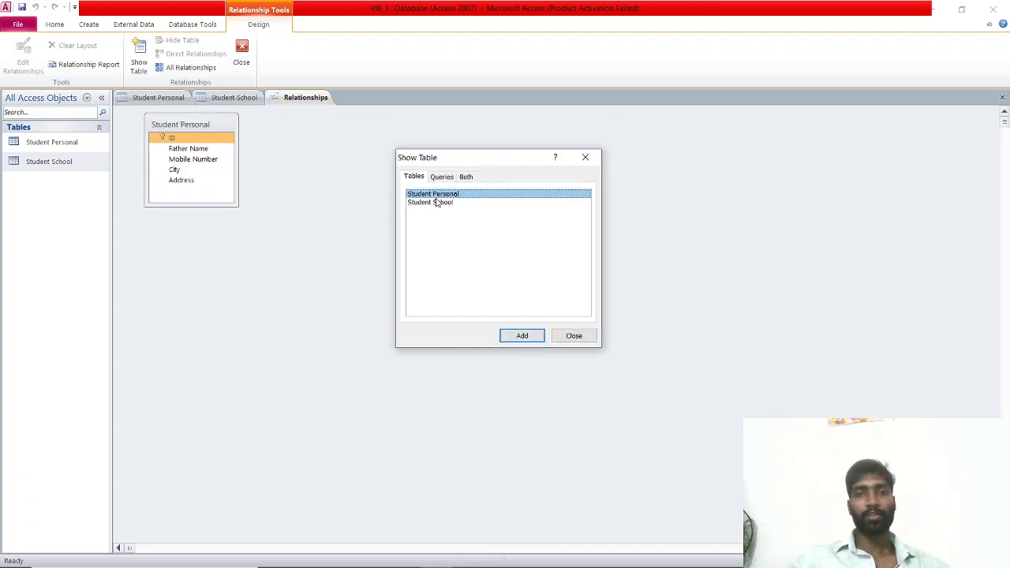
left_click(436, 204)
left_click(511, 336)
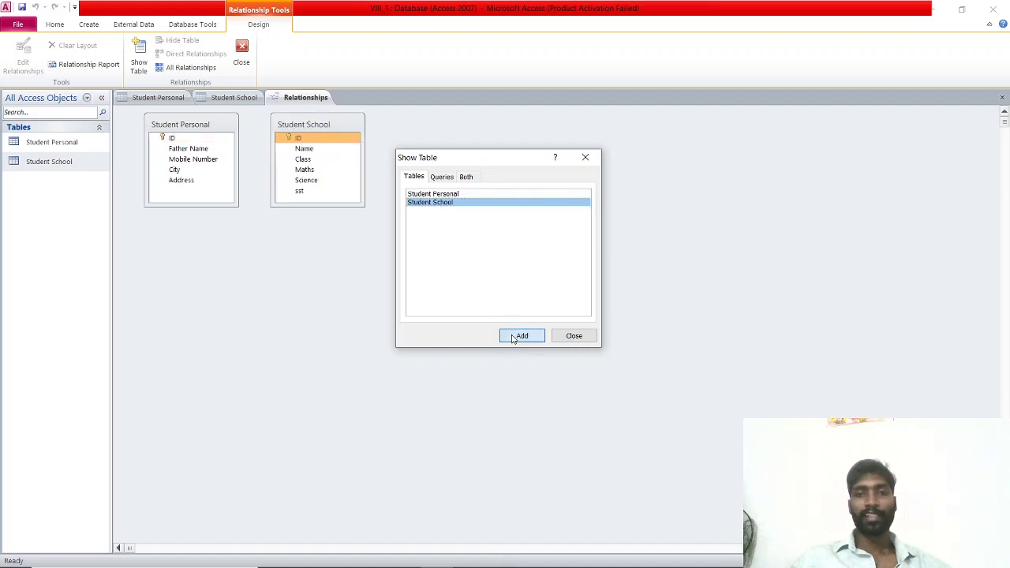
left_click(589, 334)
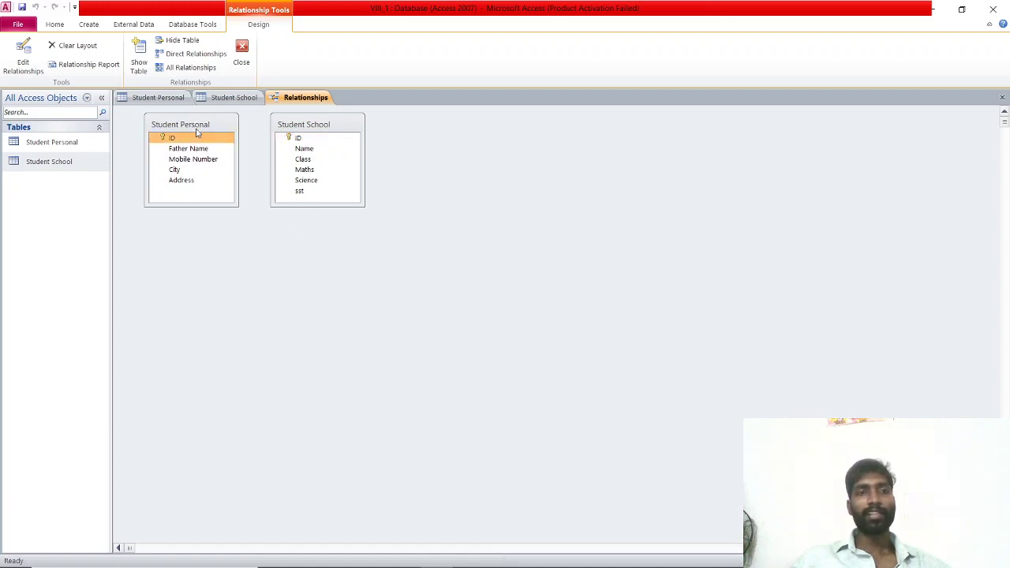
Arrange the Student Personal and Student School tables level with each other, with a wide gap between them.
left_click_drag(200, 118, 203, 160)
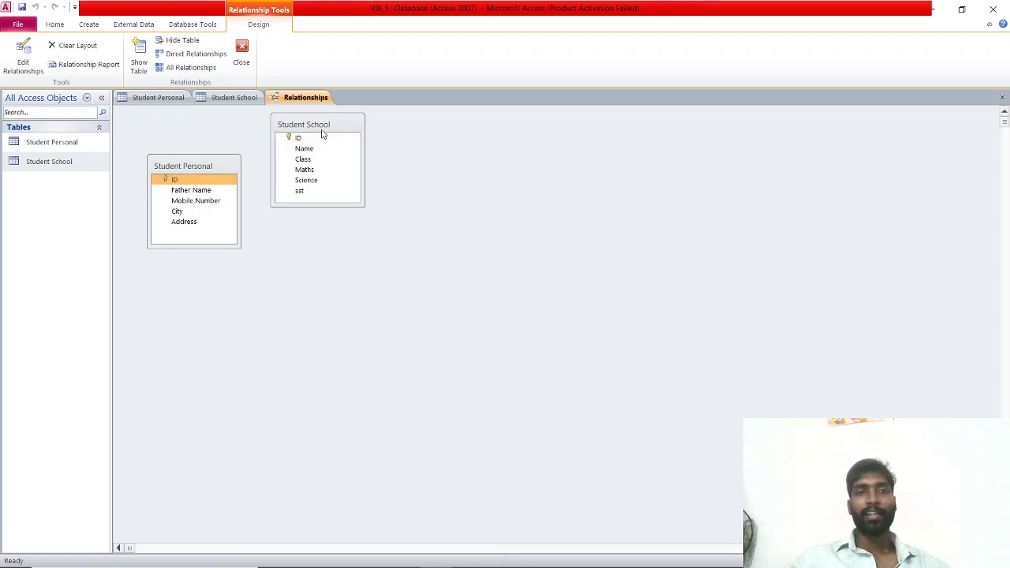
left_click_drag(323, 136, 472, 175)
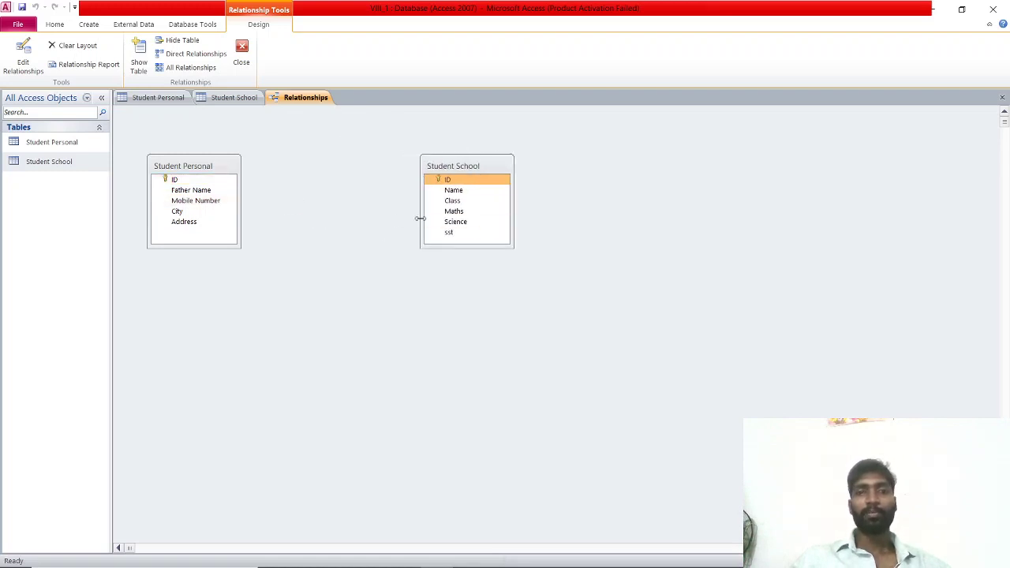
Move Student Personal closer to Student School and create a relationship from its ID field to the Student School ID field.
left_click(200, 178)
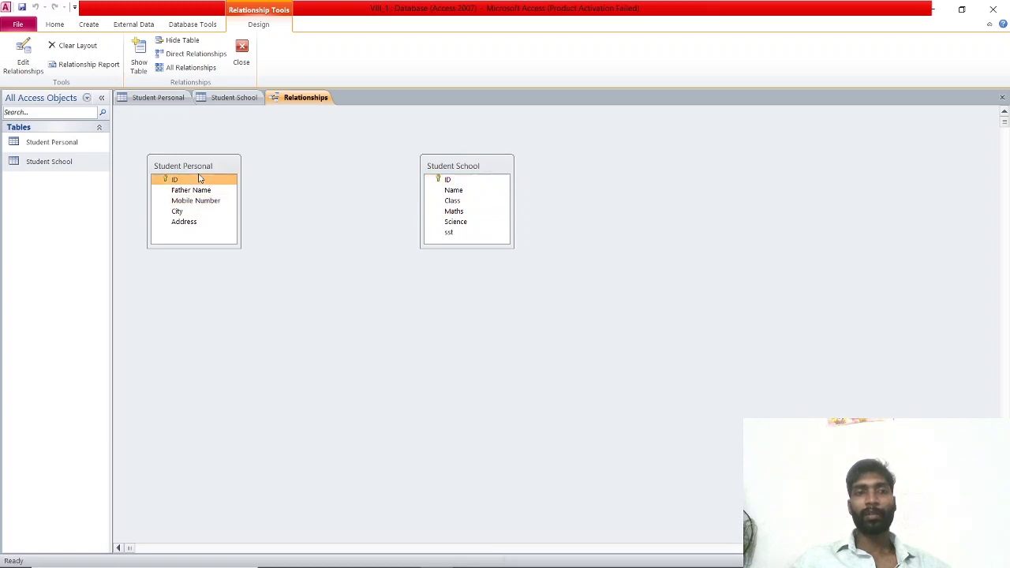
left_click_drag(198, 169, 440, 183)
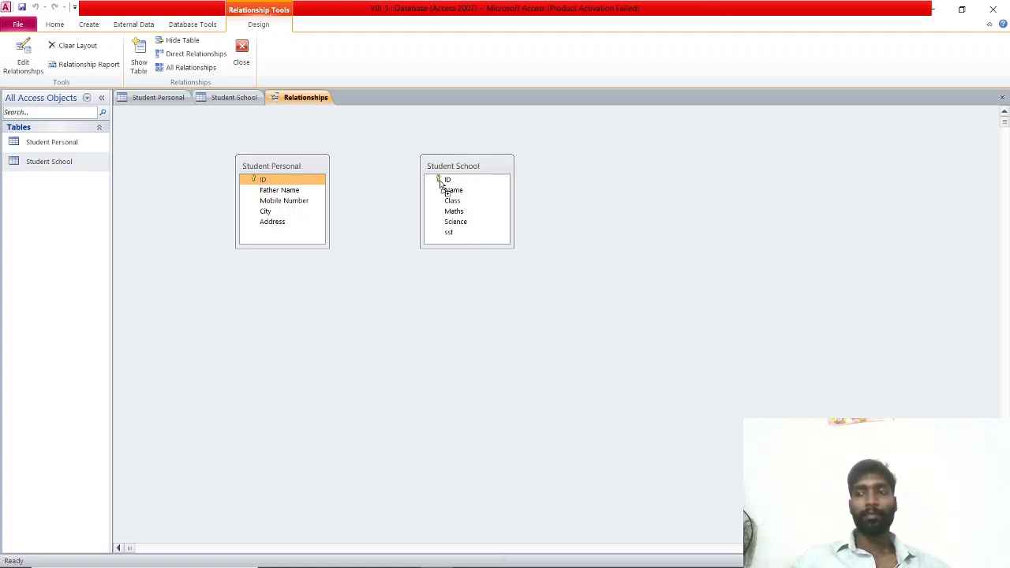
left_click_drag(440, 183, 442, 184)
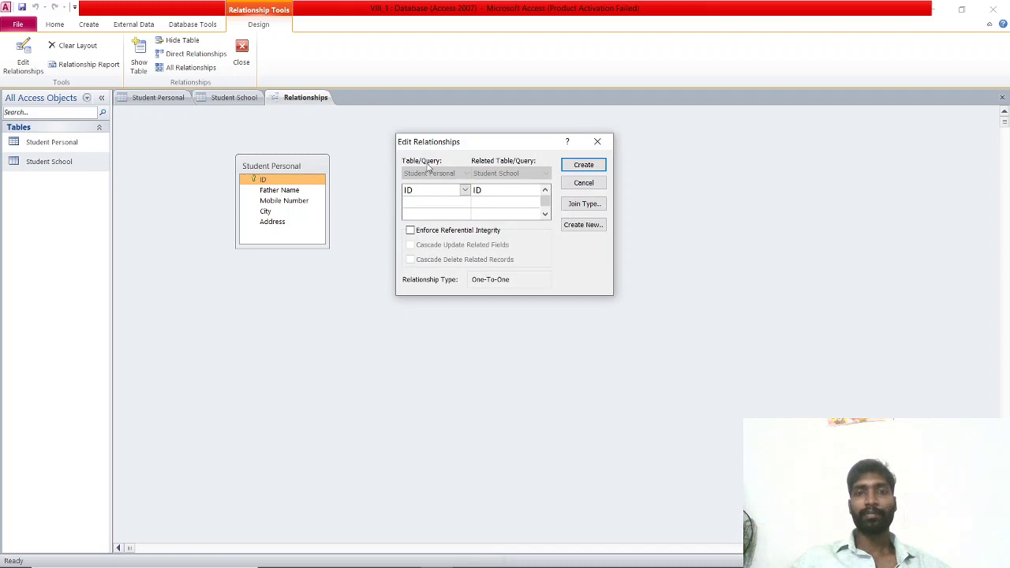
left_click(583, 165)
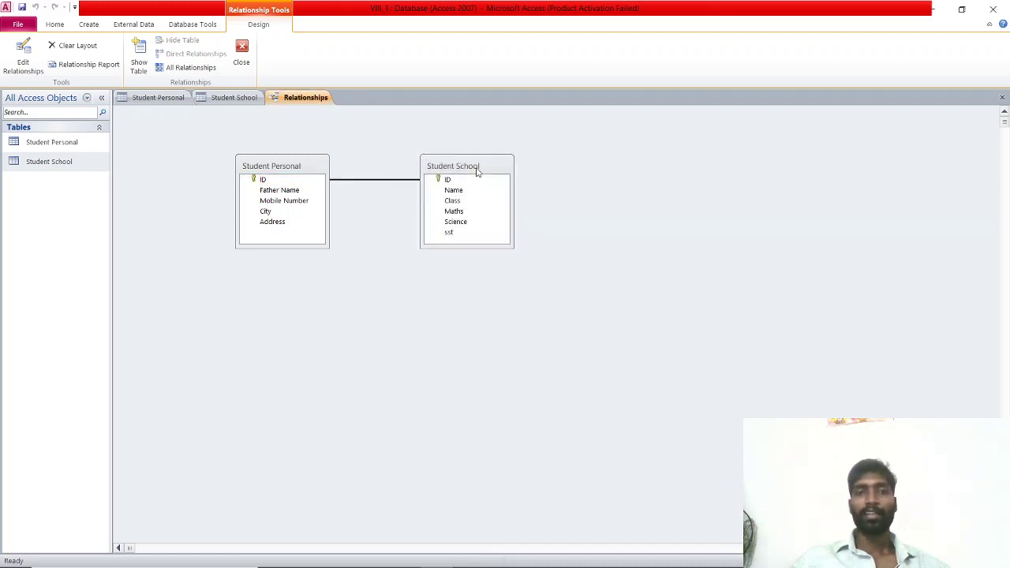
Move Student School much farther from Student Personal in the relationships layout and return to the Student Personal table.
left_click_drag(476, 169, 731, 193)
left_click_drag(795, 181, 849, 167)
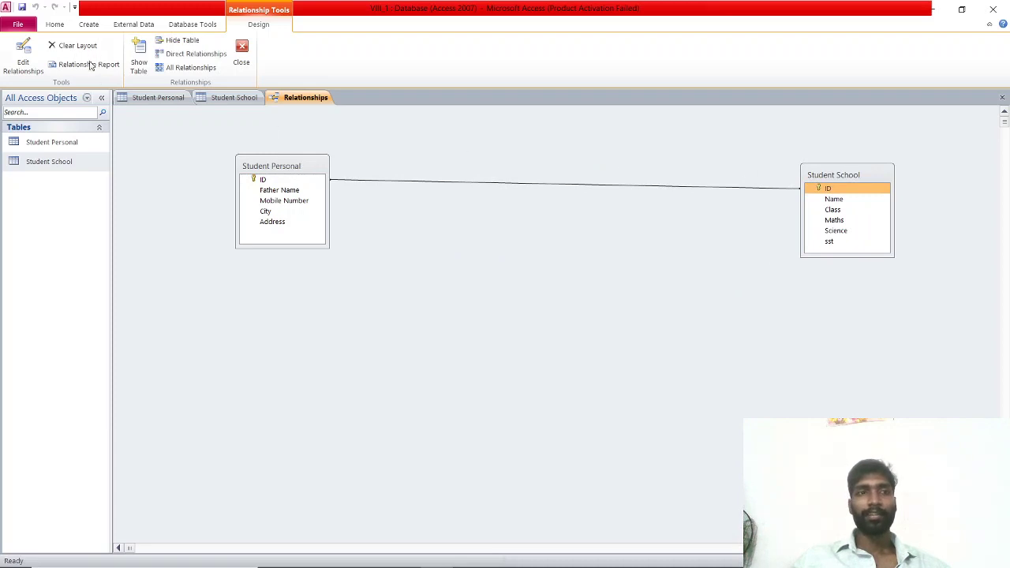
left_click(163, 104)
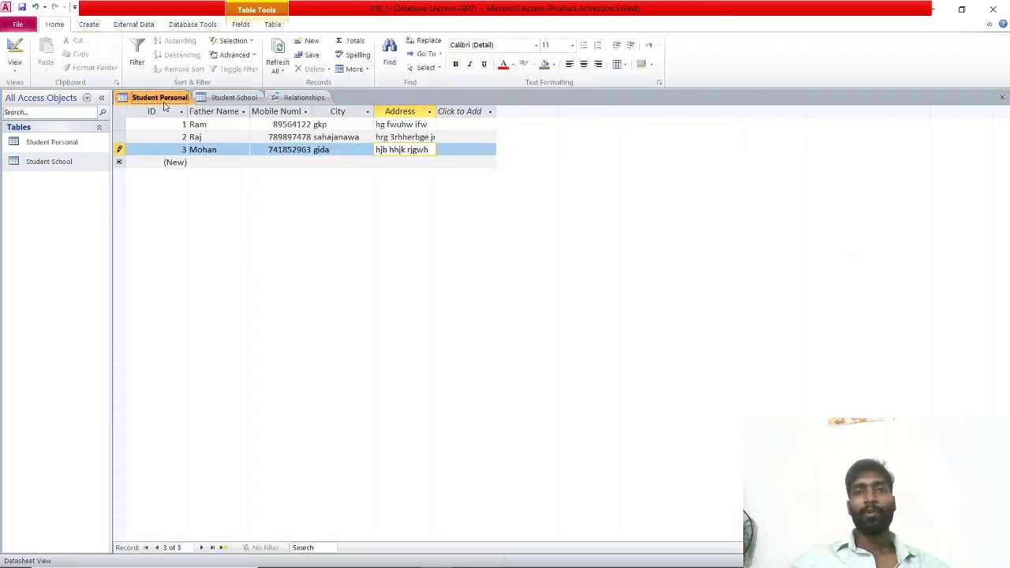
Switch to the 8th class 4th chapter PDF in the browser and read the sections on queries, table relationships and creating a query.
key("alt+Tab")
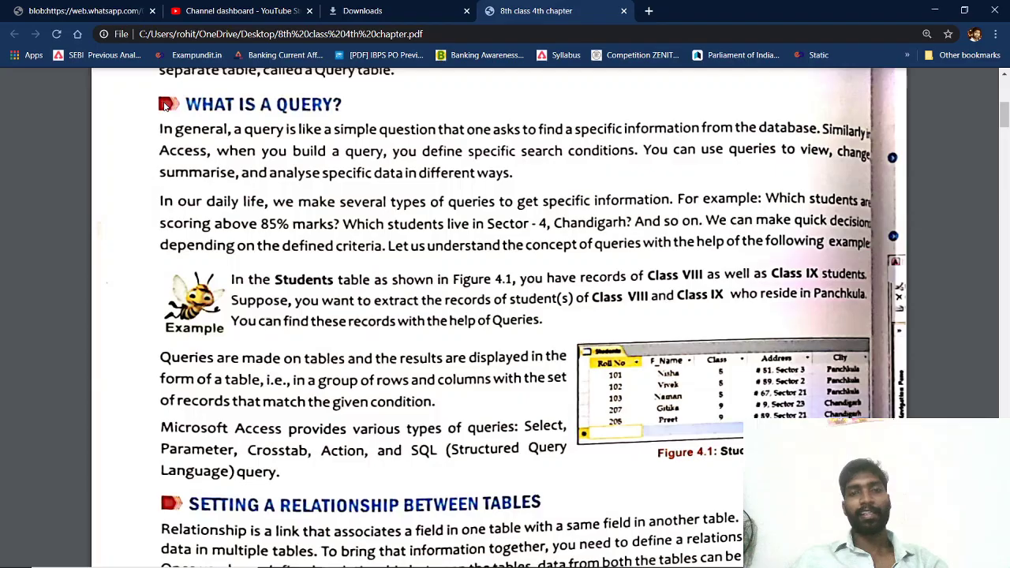
scroll(359, 296, "down", 2)
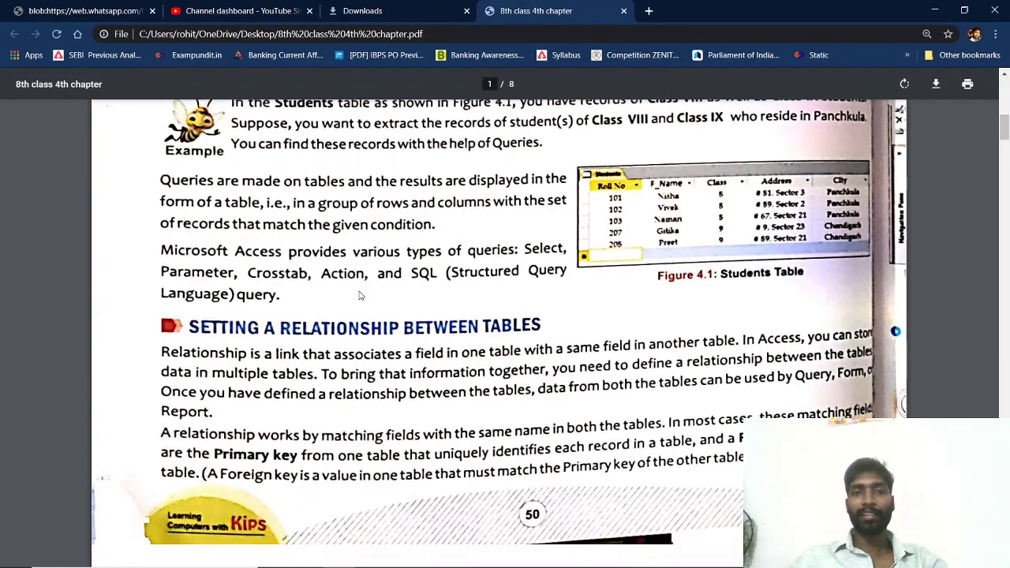
scroll(359, 296, "down", 6)
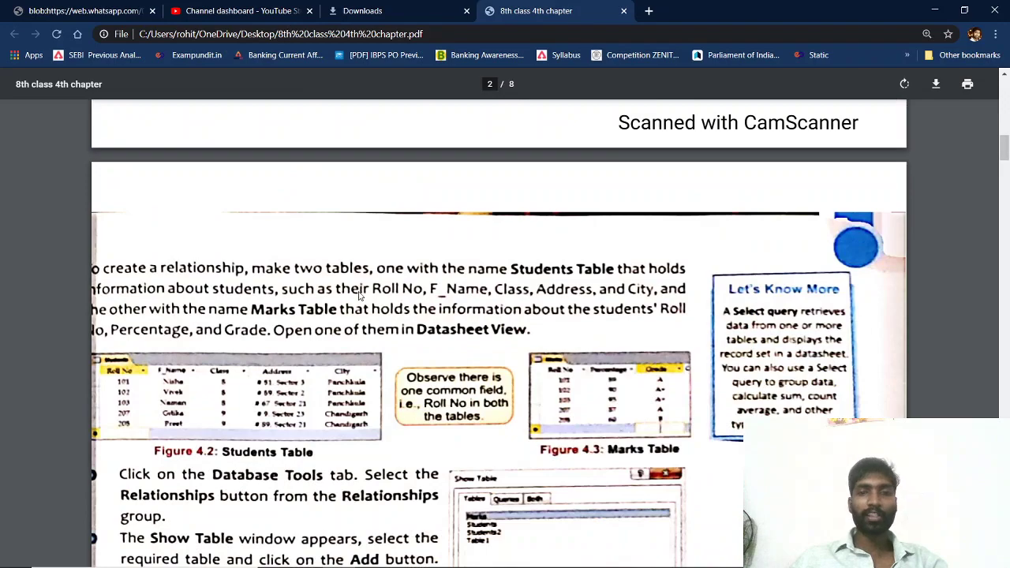
scroll(359, 294, "up", 6)
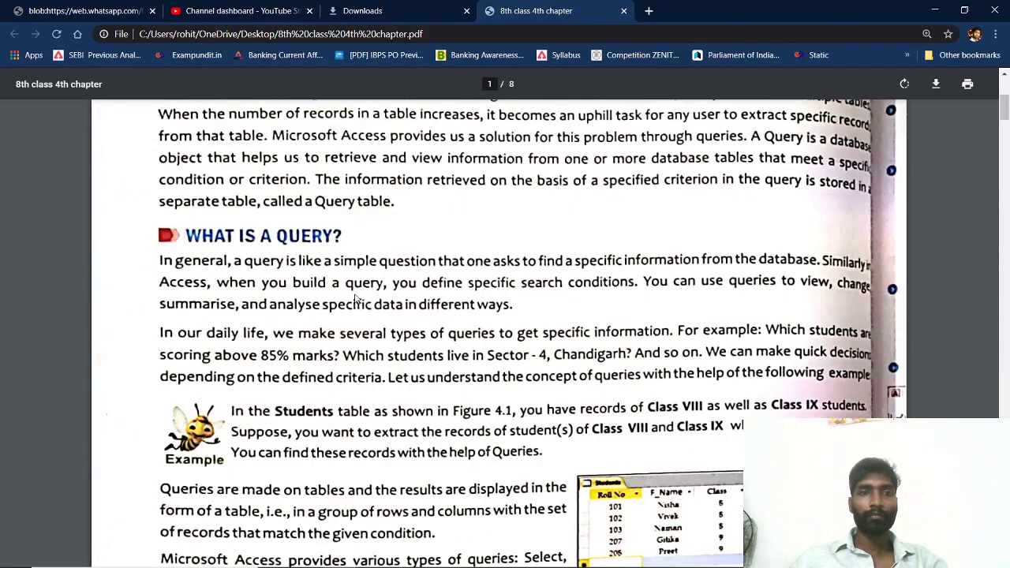
scroll(355, 298, "up", 2)
scroll(355, 295, "down", 9)
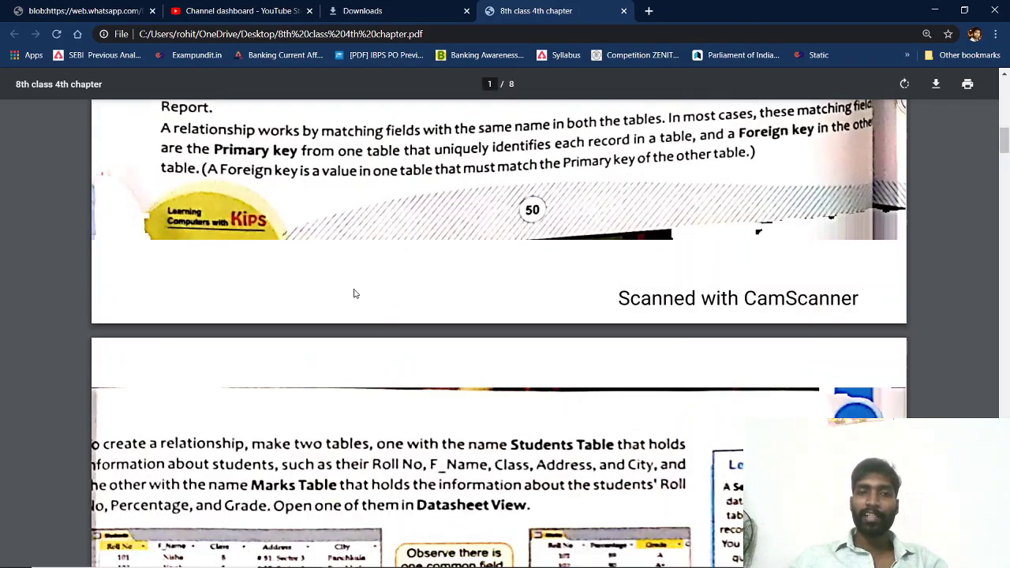
scroll(355, 294, "down", 12)
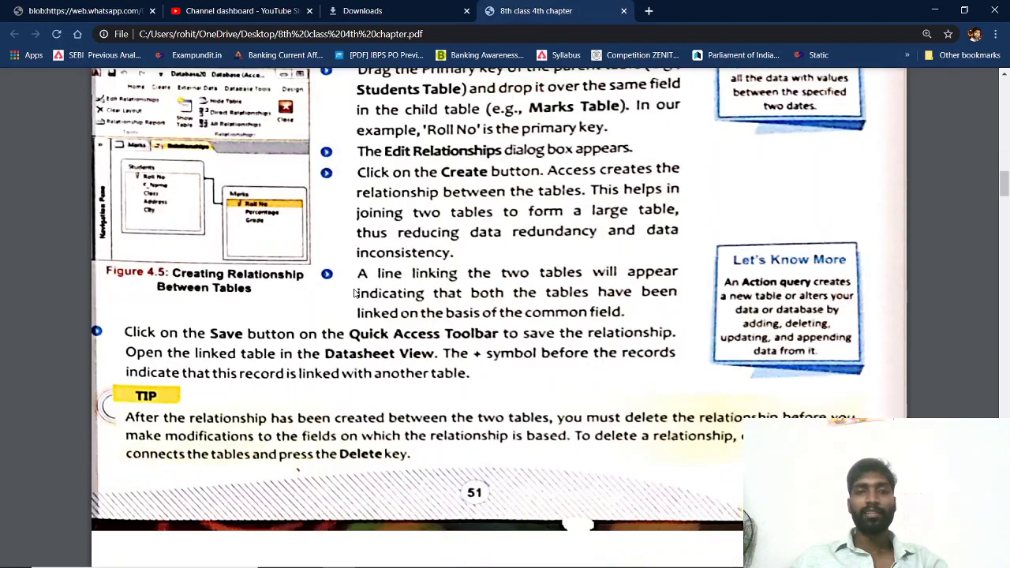
scroll(354, 294, "down", 6)
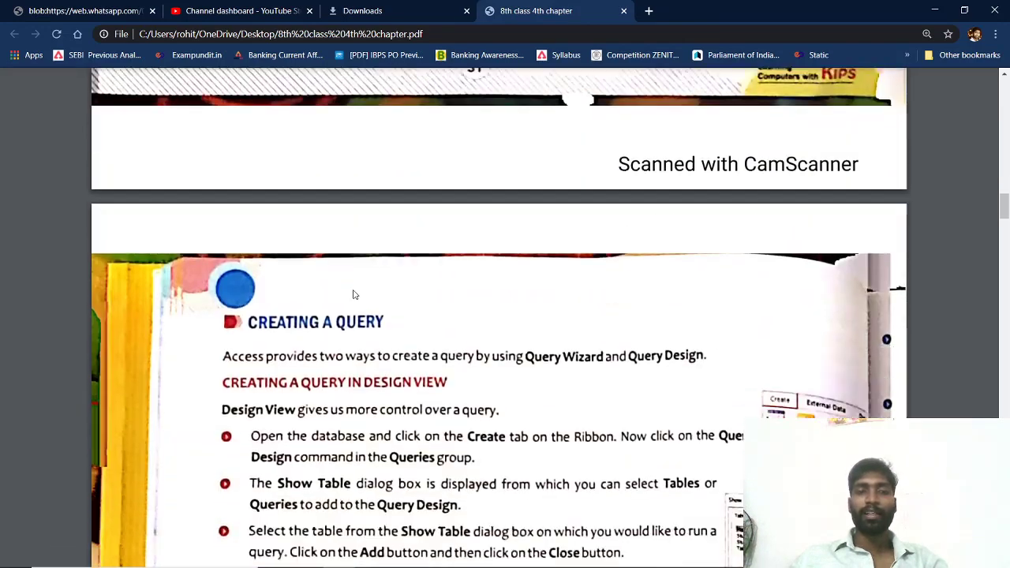
scroll(355, 294, "down", 2)
scroll(354, 294, "down", 3)
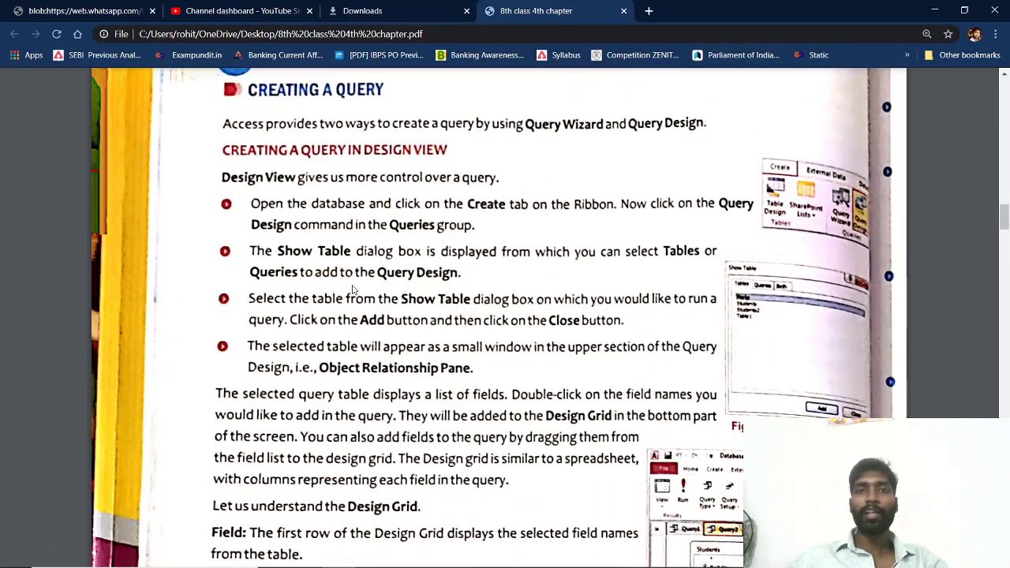
Switch back to Access and create a query in Design View with the Student Personal and Student School tables added.
key("alt+Tab")
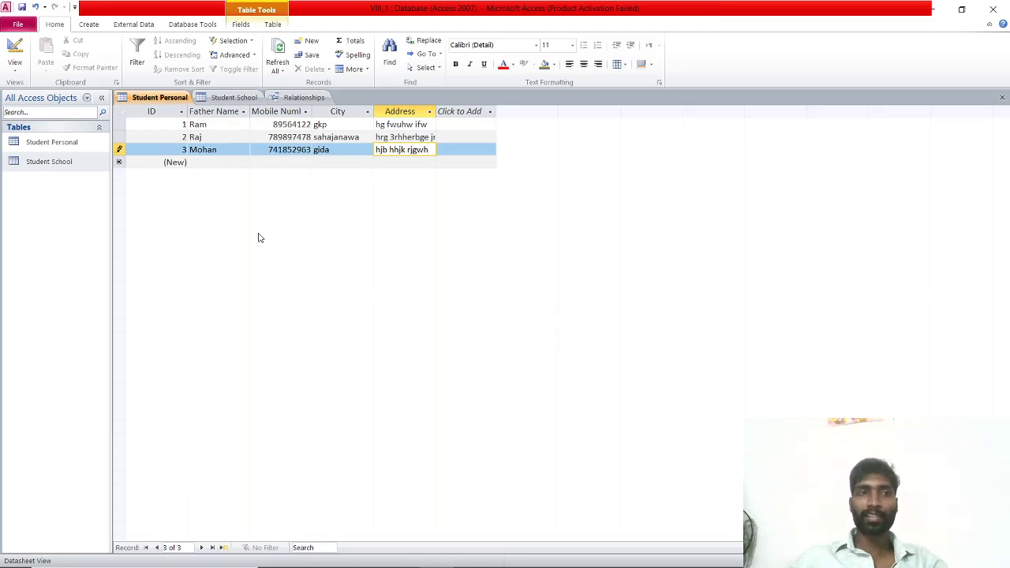
left_click(88, 27)
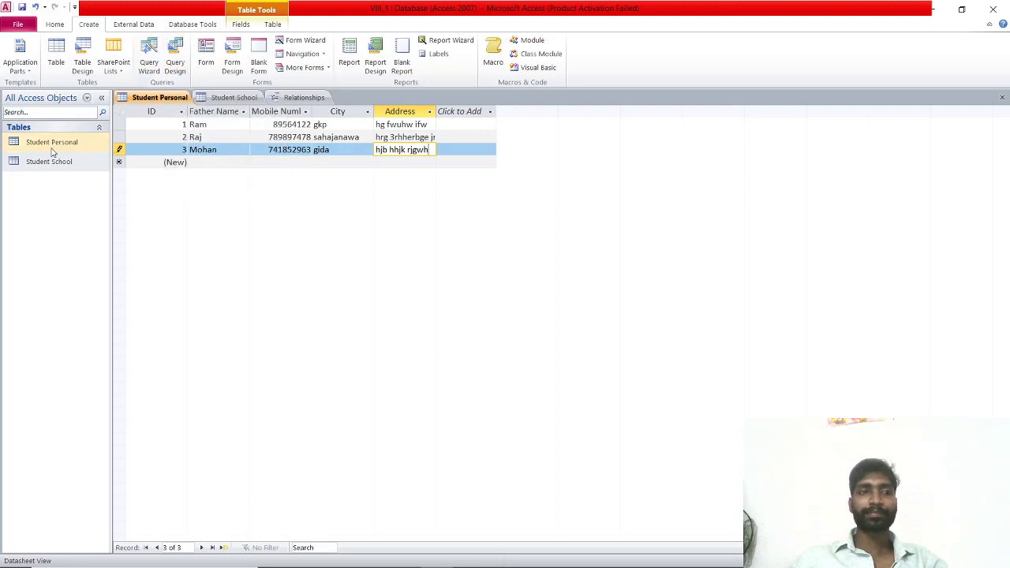
left_click(173, 68)
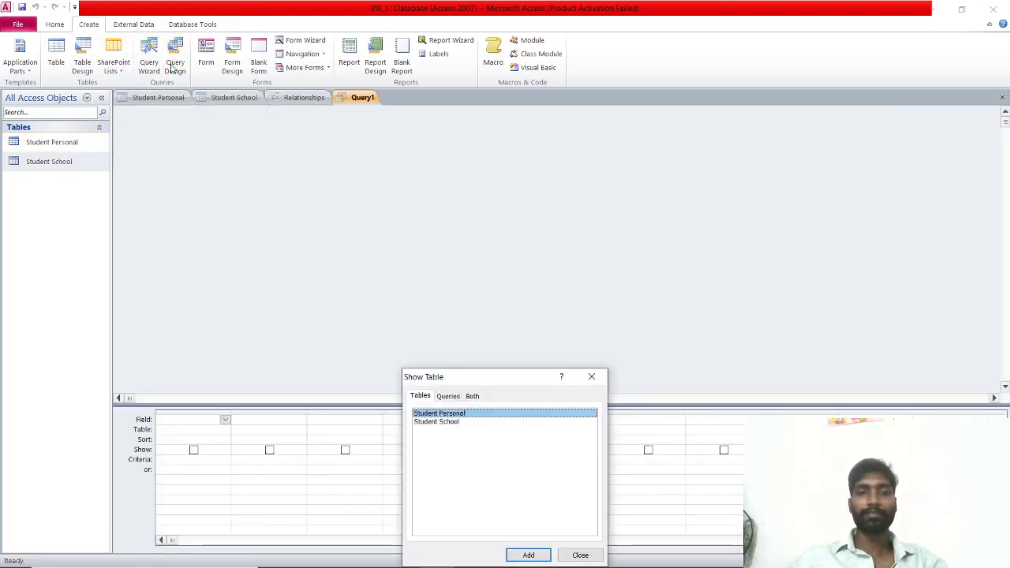
left_click_drag(422, 376, 425, 22)
left_click(524, 200)
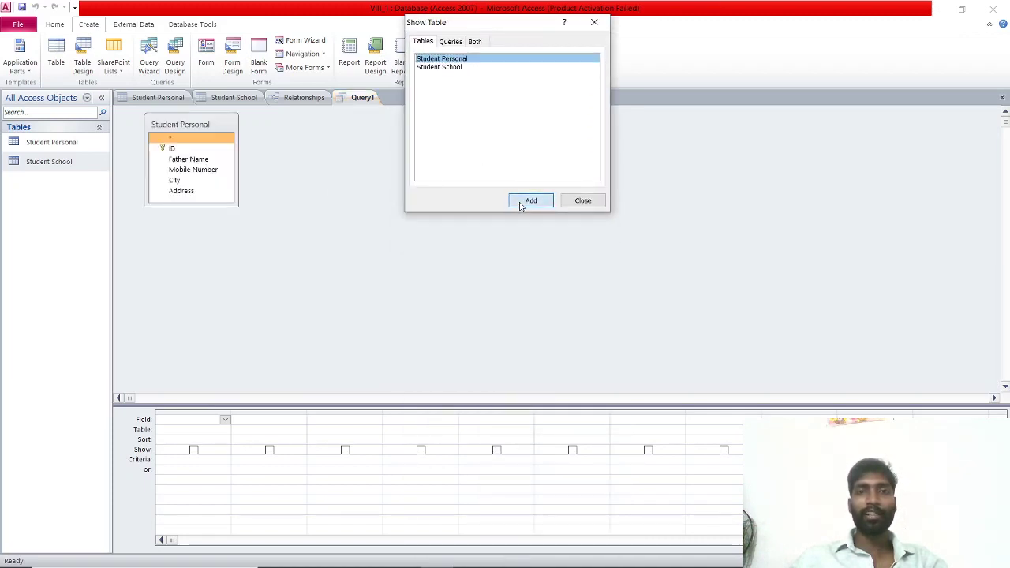
left_click(454, 68)
left_click(535, 201)
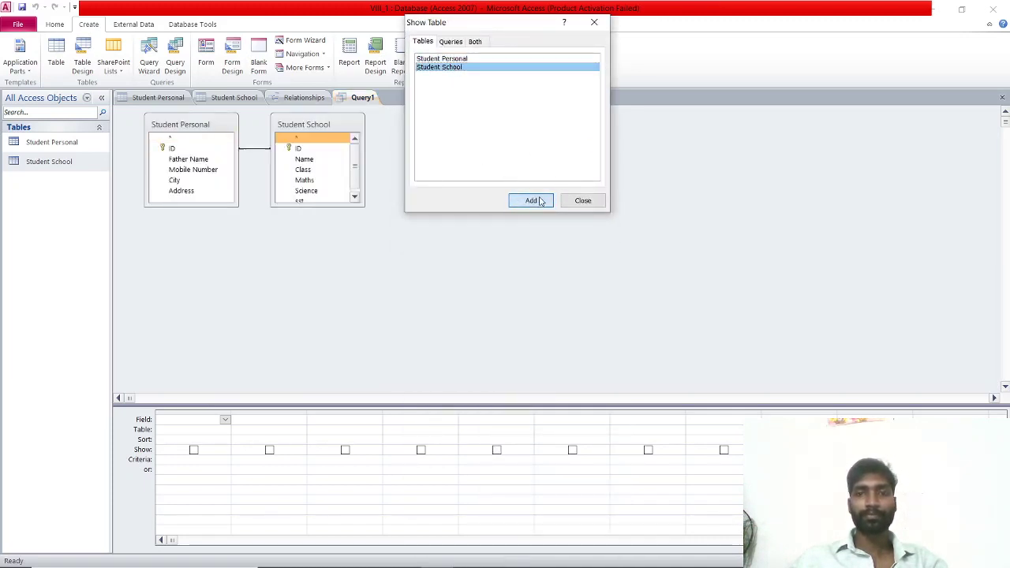
left_click(582, 200)
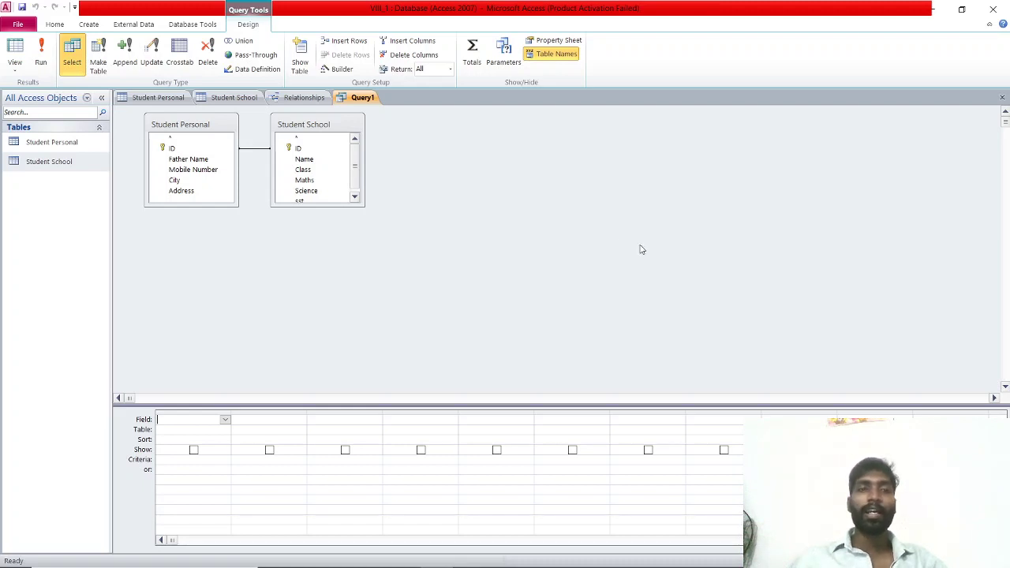
Move the Student School list far to the right of Student Personal in the query design and highlight individual fields in both tables.
left_click_drag(348, 131, 736, 161)
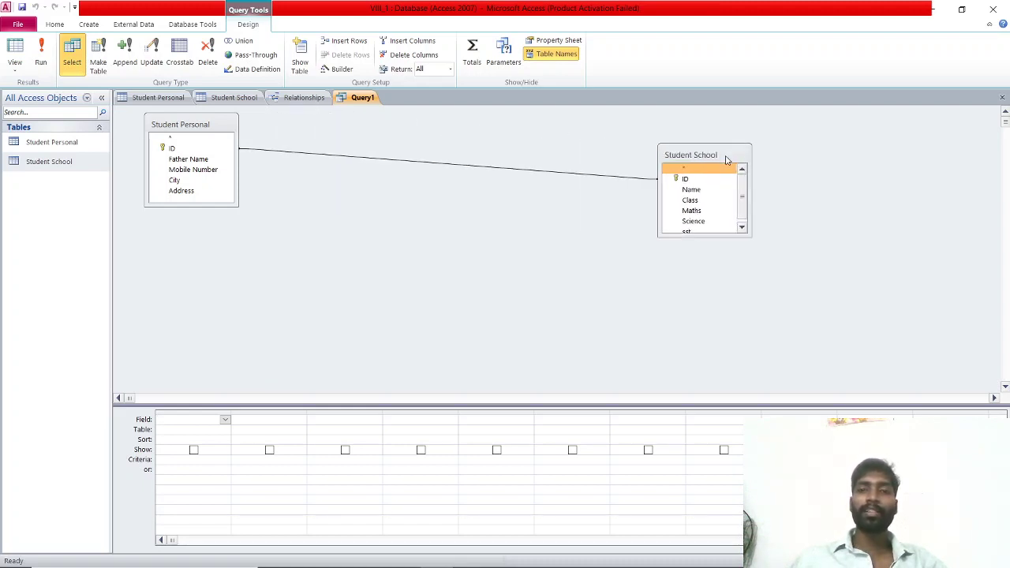
left_click(706, 211)
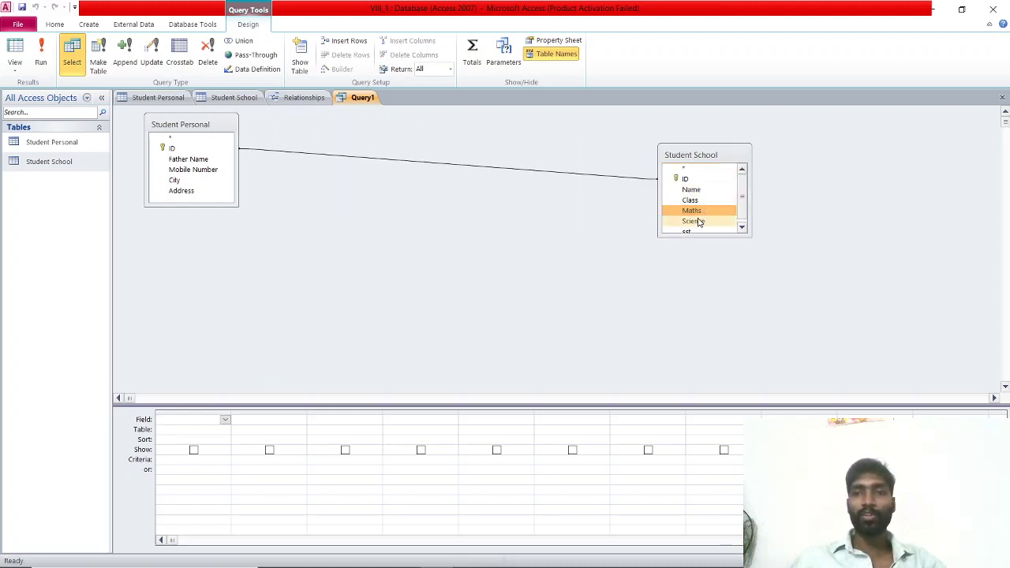
left_click(694, 191)
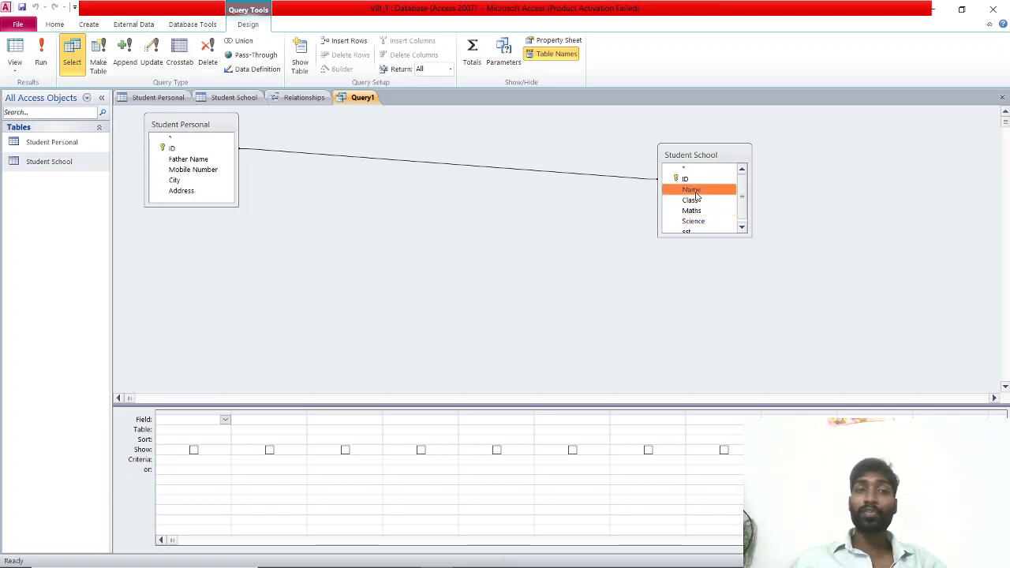
left_click(197, 160)
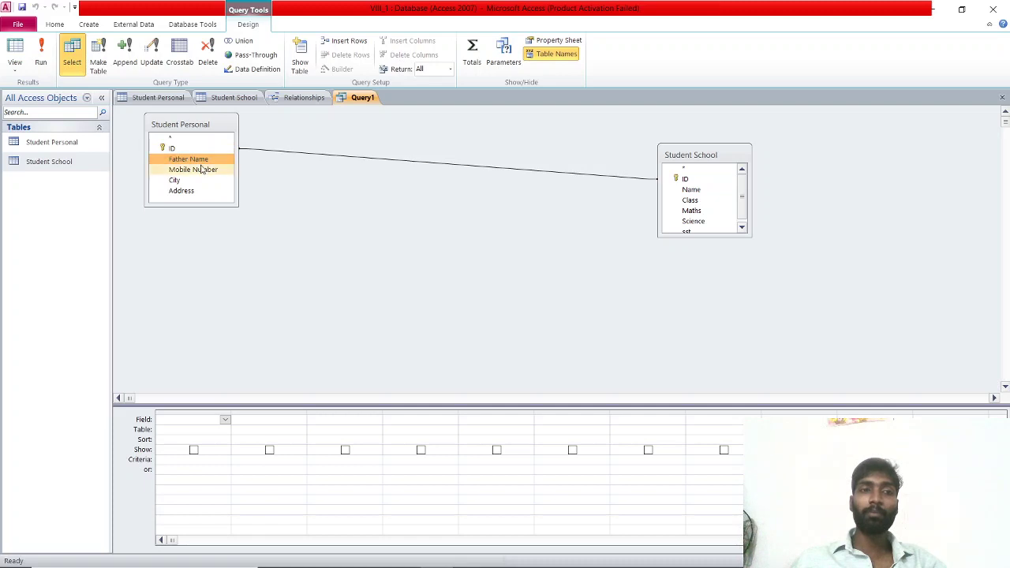
left_click(202, 169)
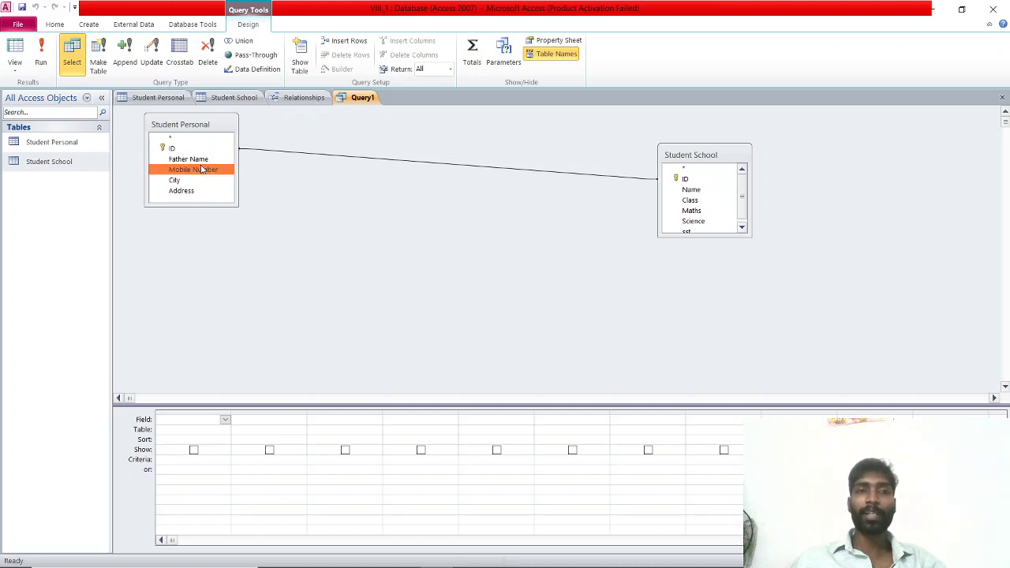
left_click(707, 193)
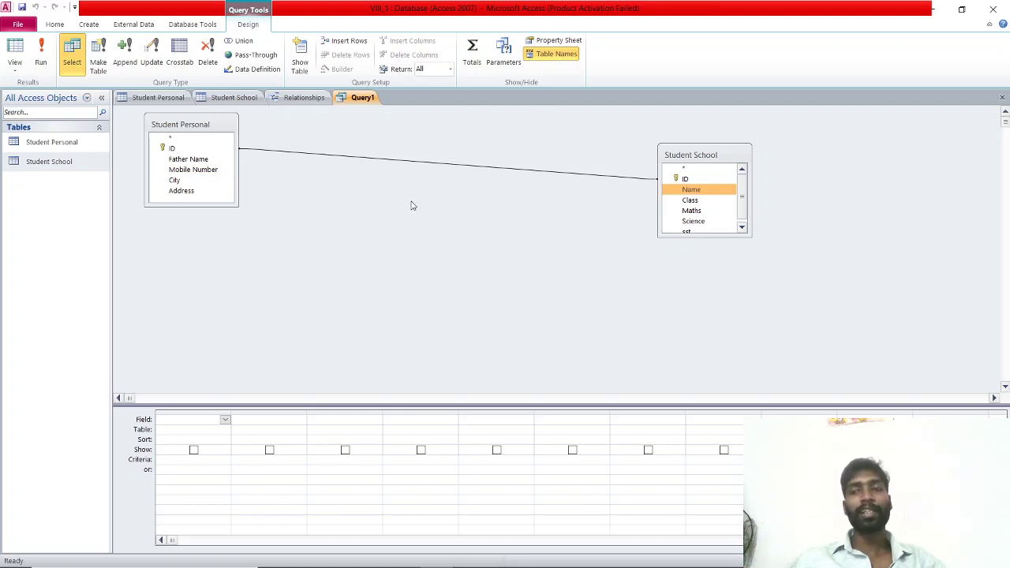
Set the source table of the first query column to Student School.
left_click(226, 421)
left_click(267, 389)
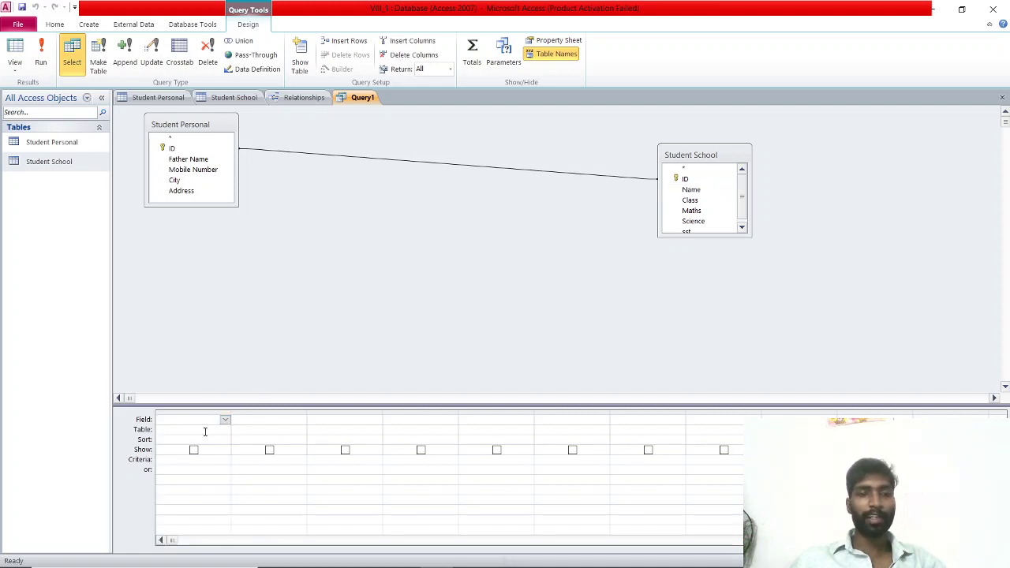
left_click(204, 432)
left_click(225, 431)
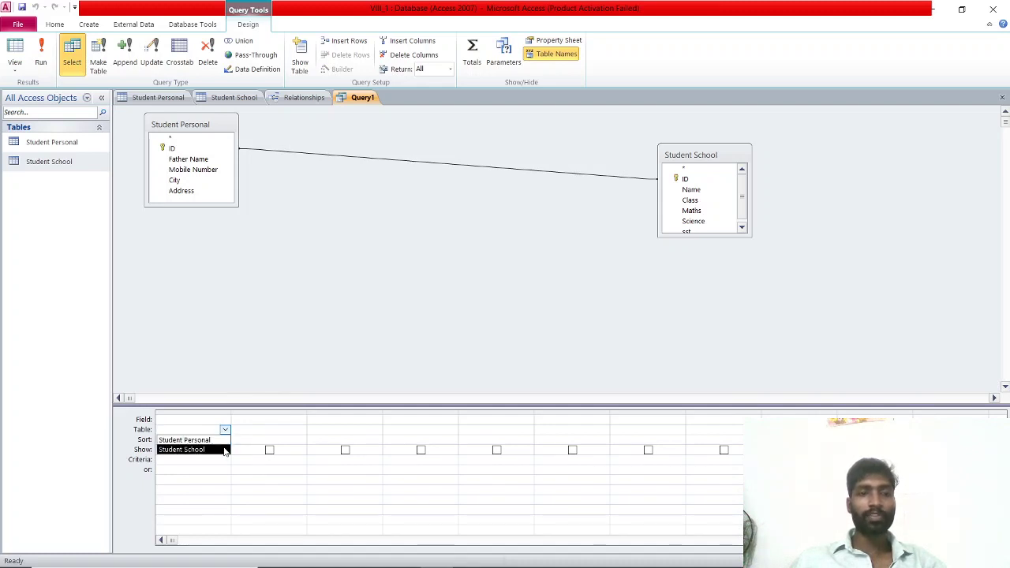
left_click(225, 449)
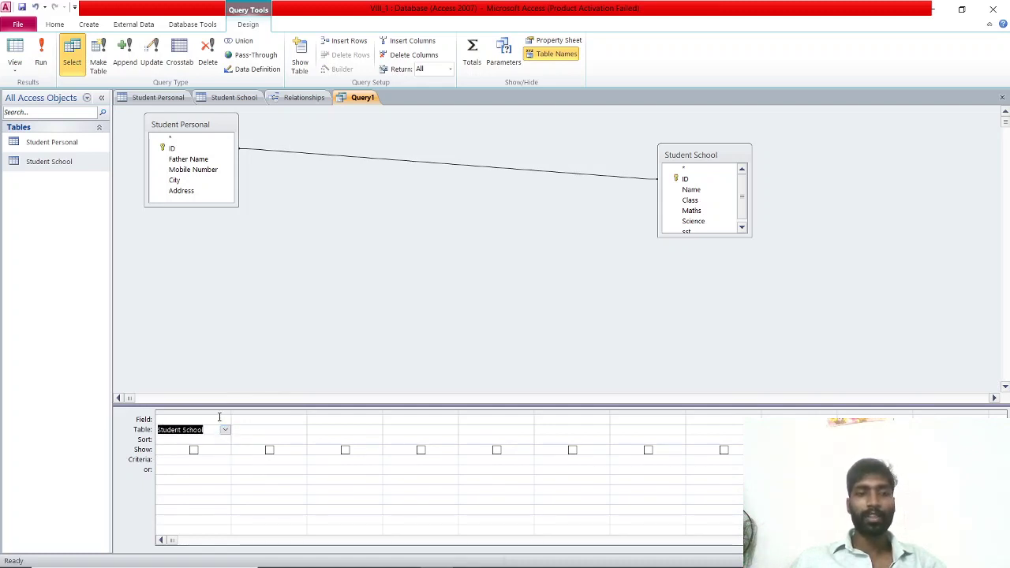
Lengthen the Student School list to fit all its fields and set the first query column's field to ID.
left_click(220, 419)
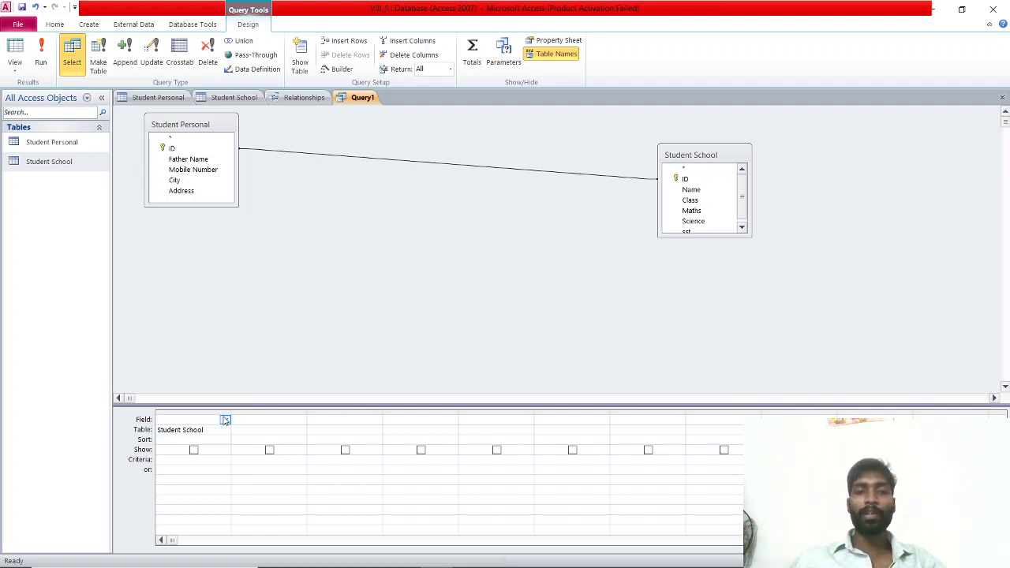
scroll(726, 206, "down", 1)
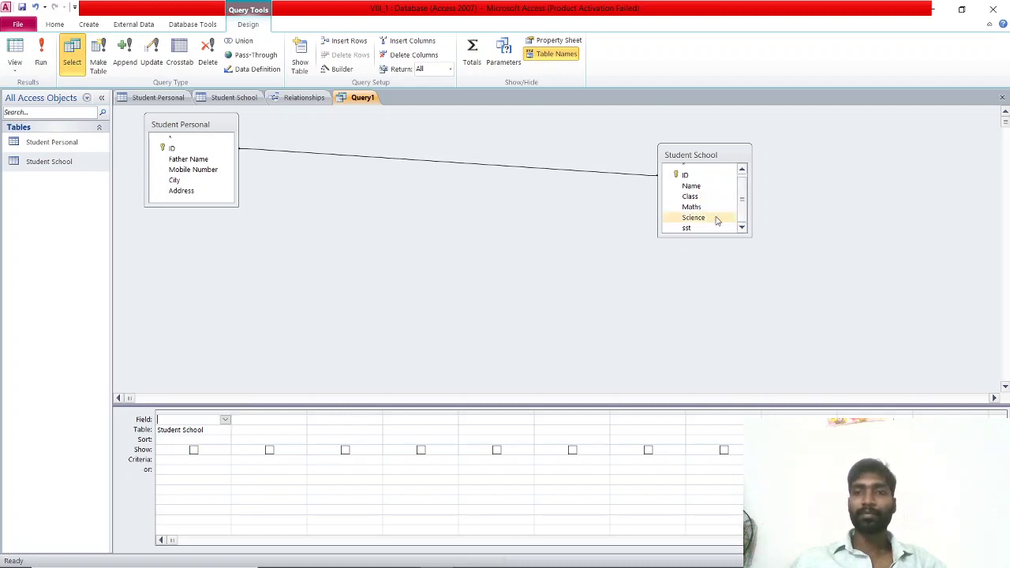
left_click_drag(689, 237, 689, 267)
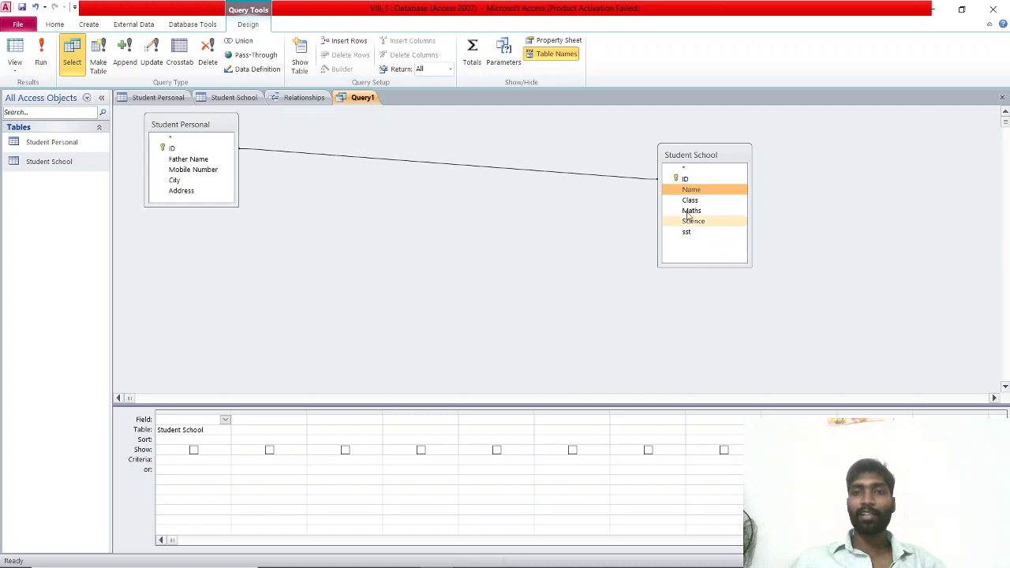
left_click(225, 421)
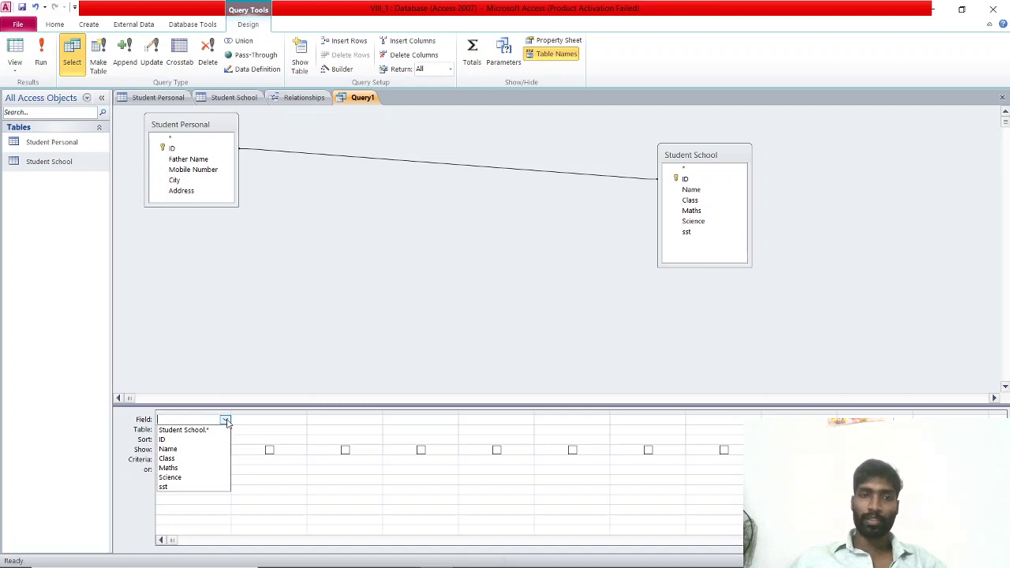
left_click(181, 440)
Set the second query column to the Name field of the Student School table.
left_click(267, 430)
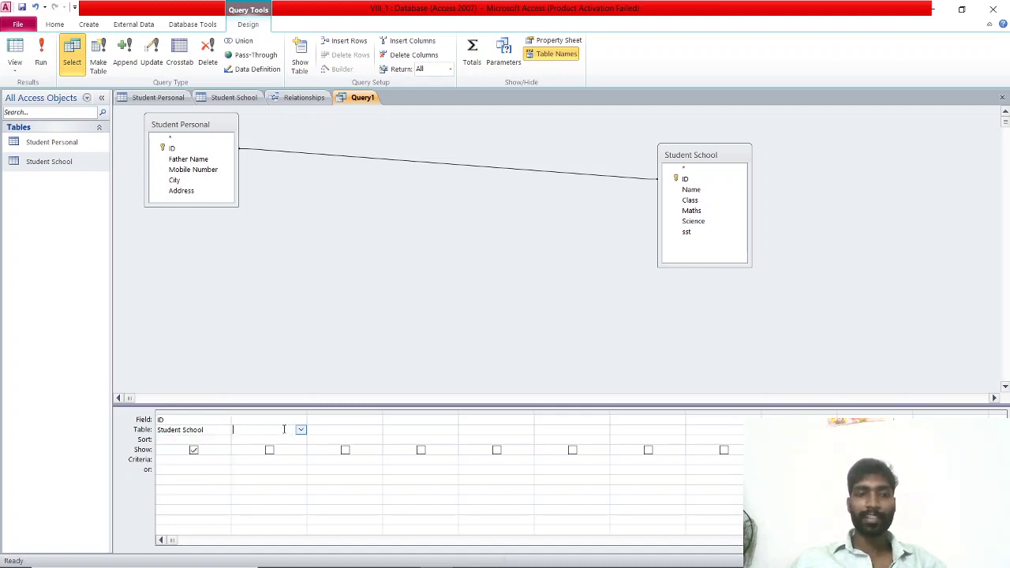
left_click(299, 430)
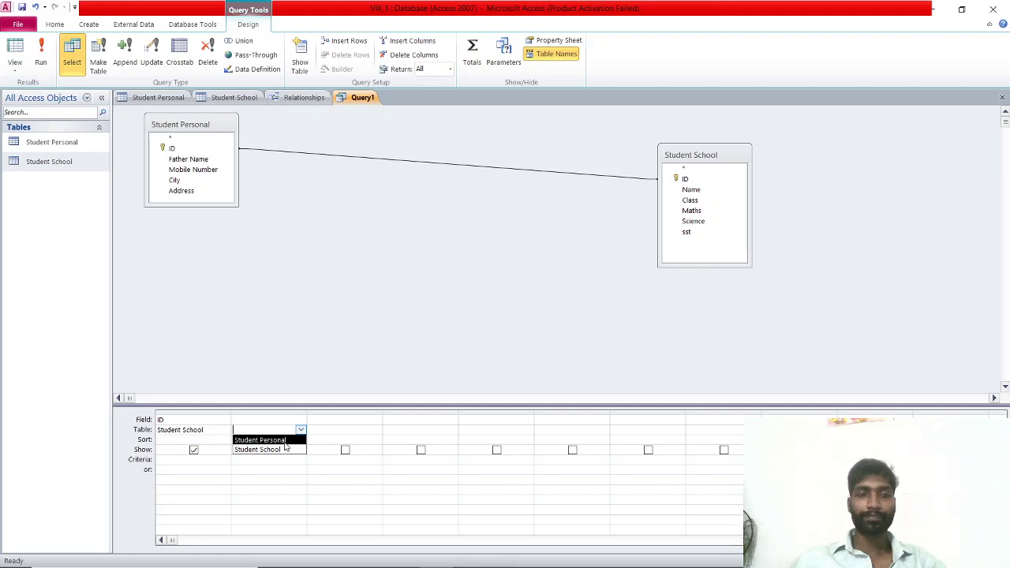
left_click(268, 449)
left_click(301, 421)
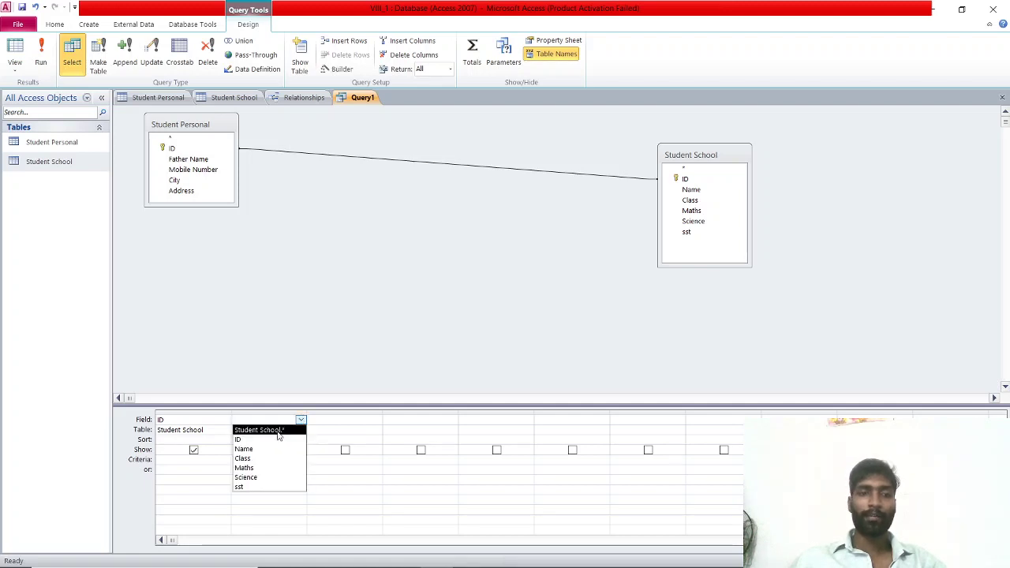
left_click(266, 449)
Set the third query column to the Maths field of the Student School table.
left_click(351, 432)
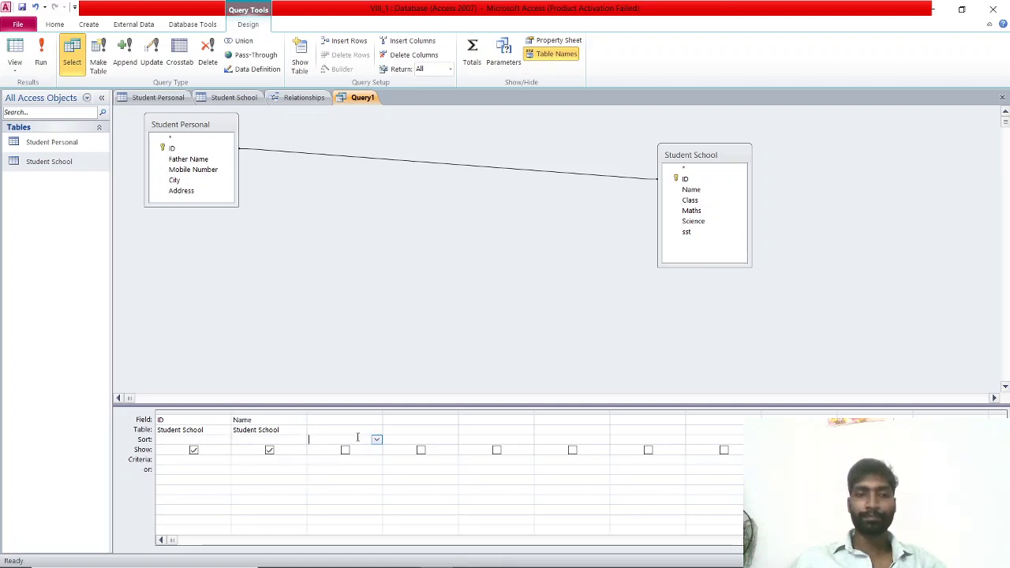
left_click(377, 430)
left_click(377, 430)
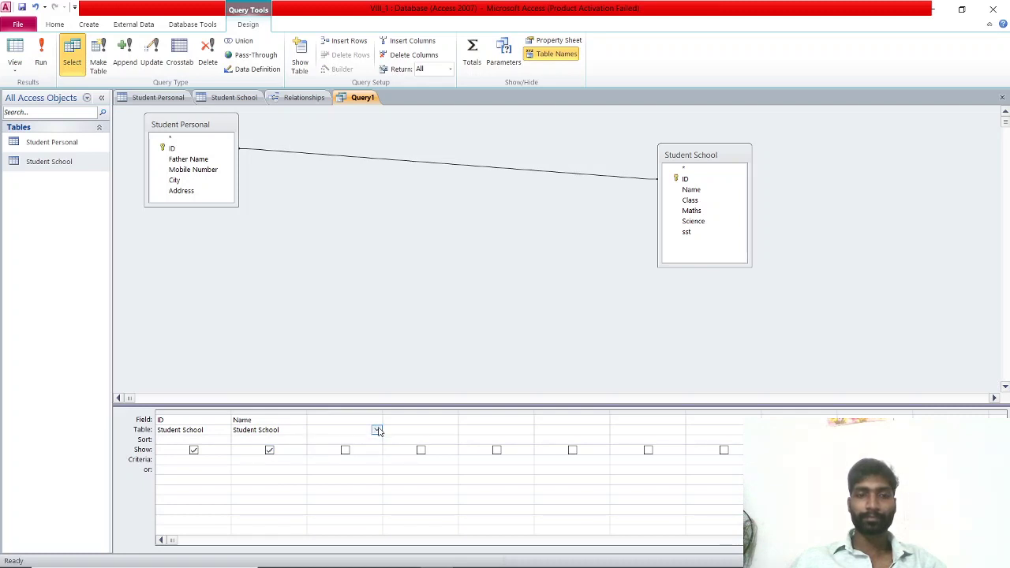
left_click(377, 430)
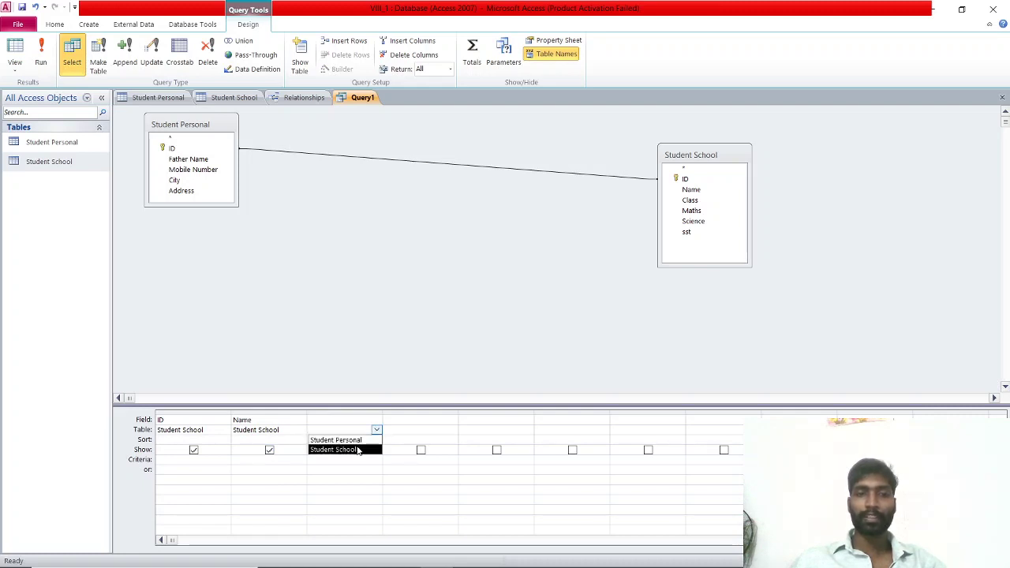
left_click(359, 450)
left_click(377, 421)
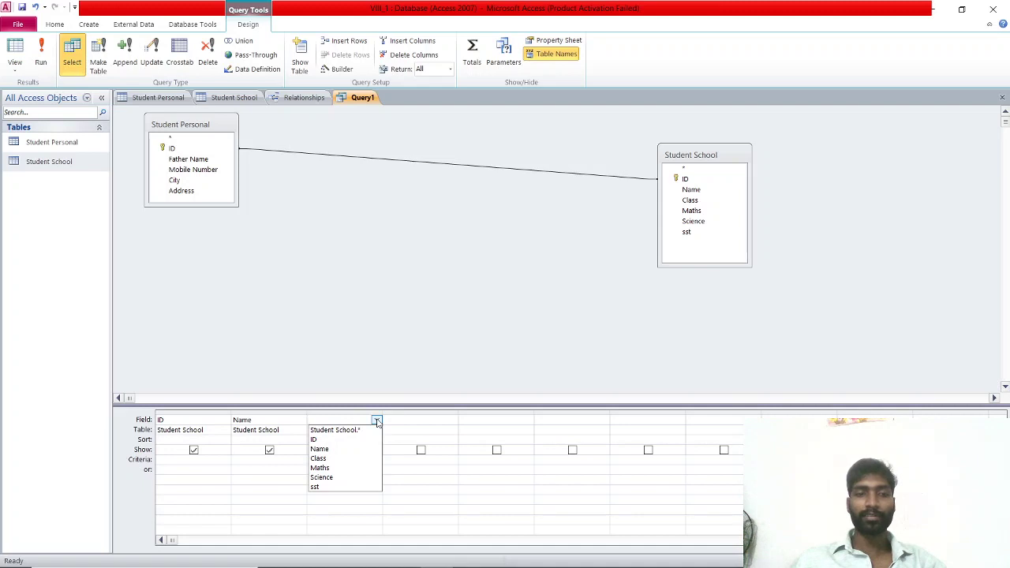
left_click(359, 468)
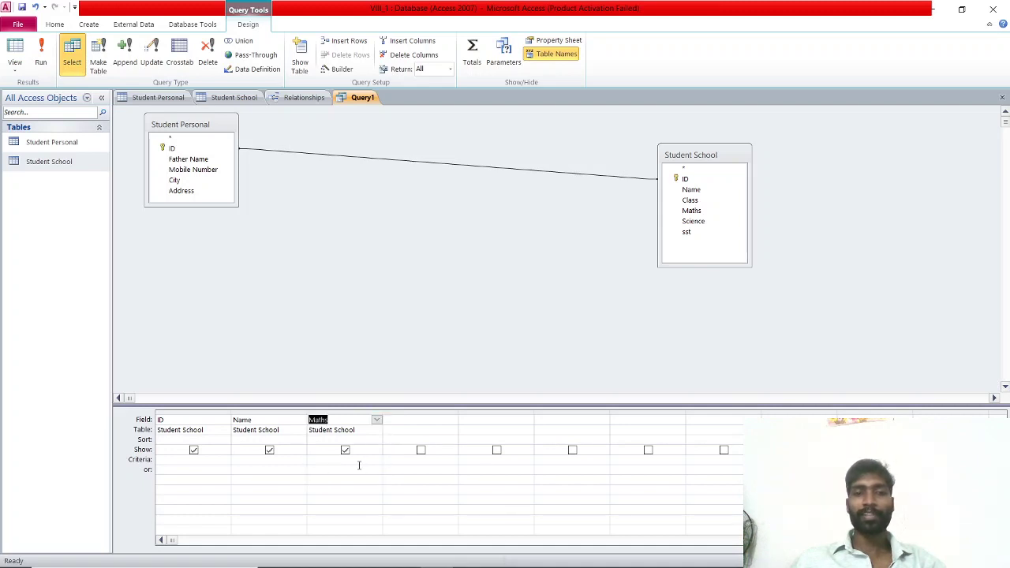
Try the criterion >90 on the Maths column of the query.
left_click(349, 466)
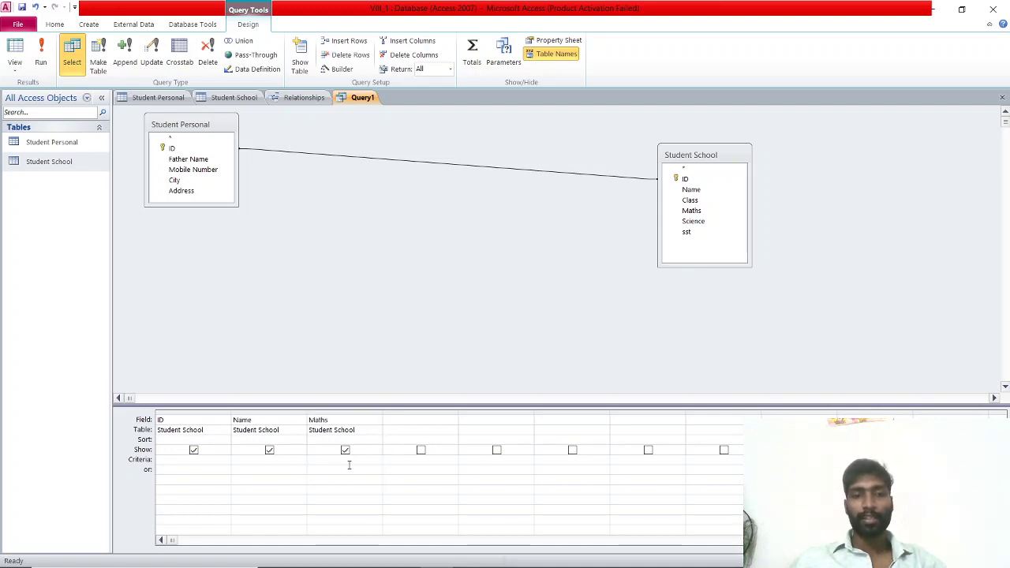
left_click(348, 459)
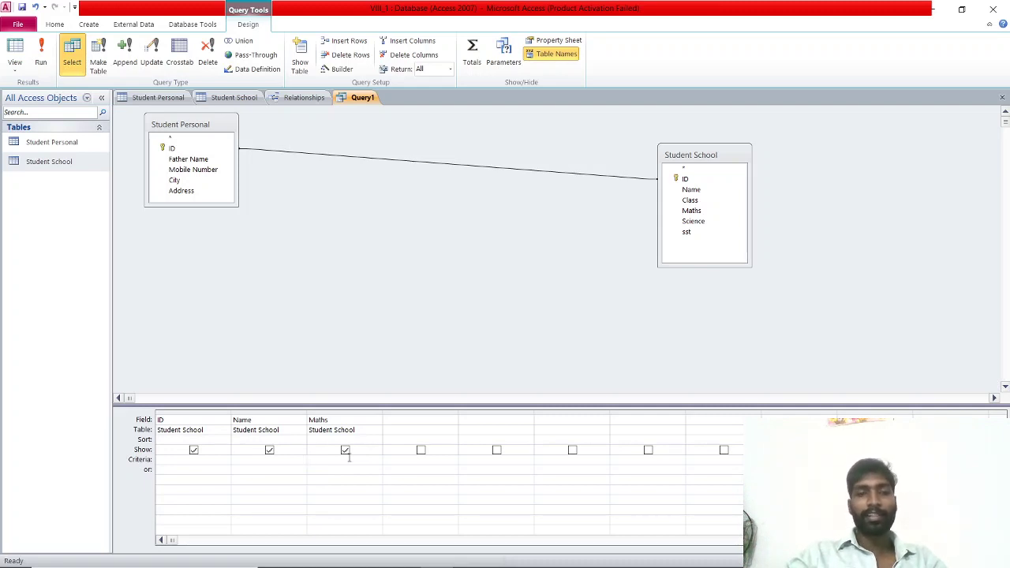
type(">")
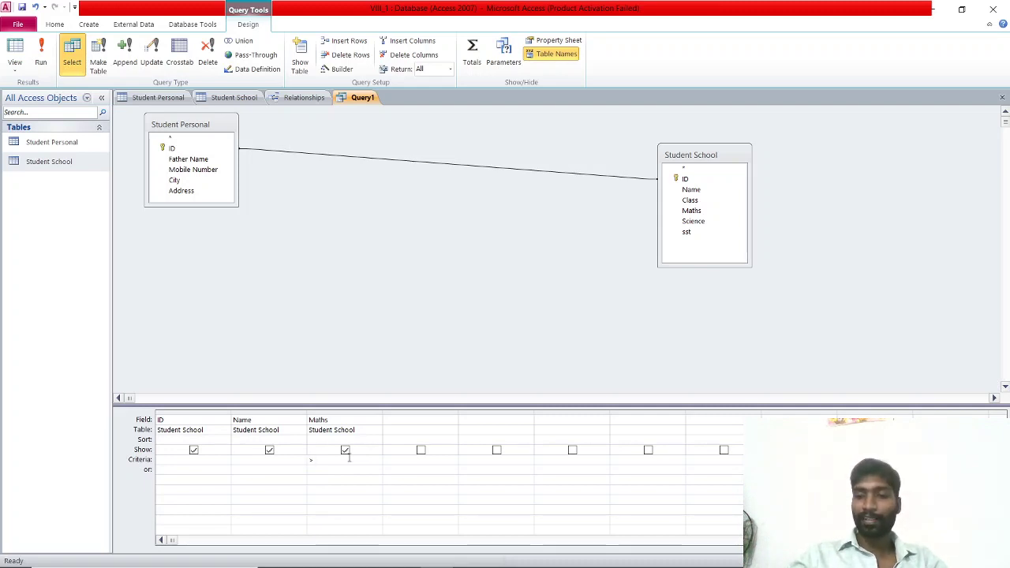
type("90")
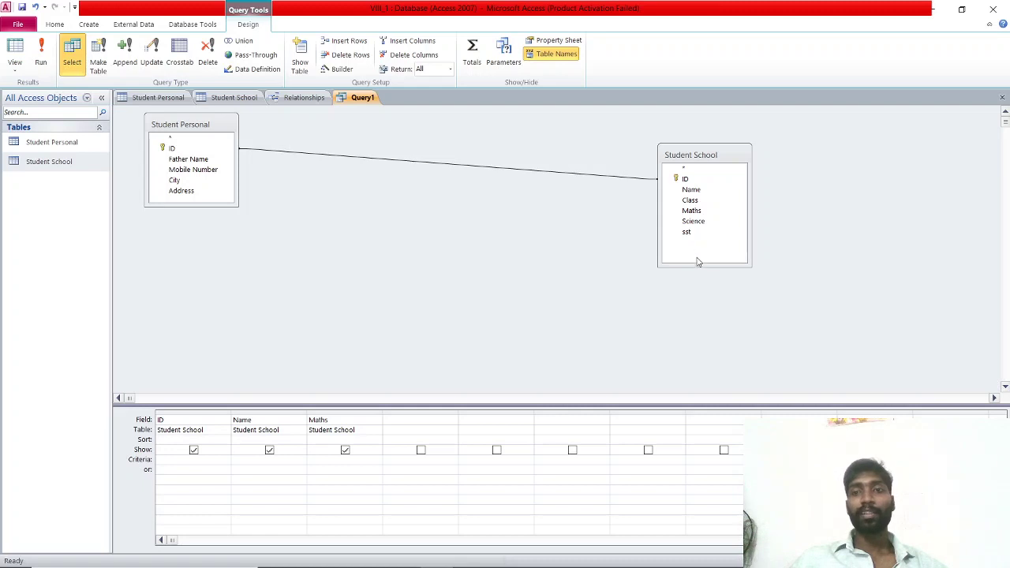
Set the fourth query column to the Father Name field of the Student Personal table.
left_click(421, 428)
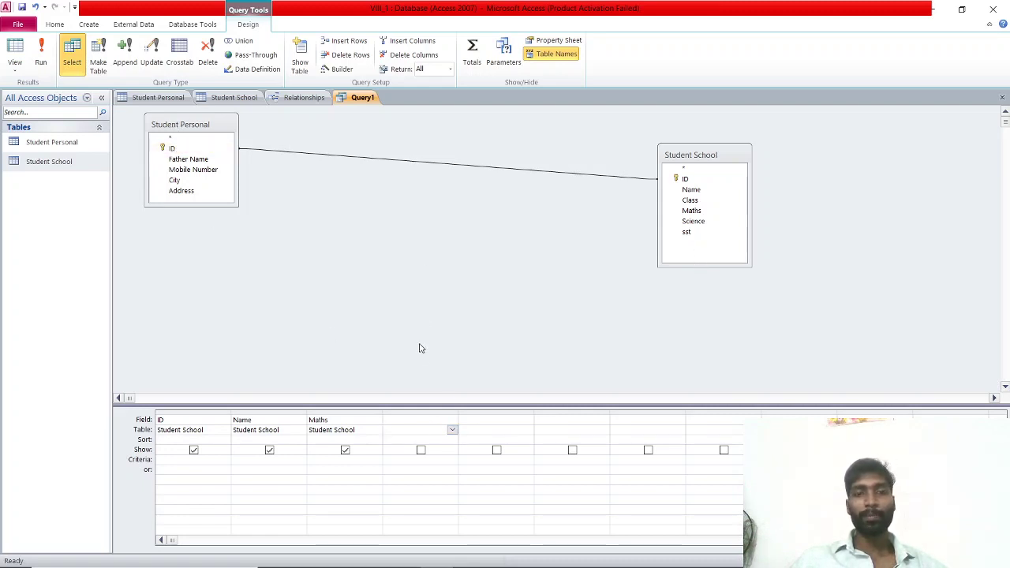
left_click(453, 430)
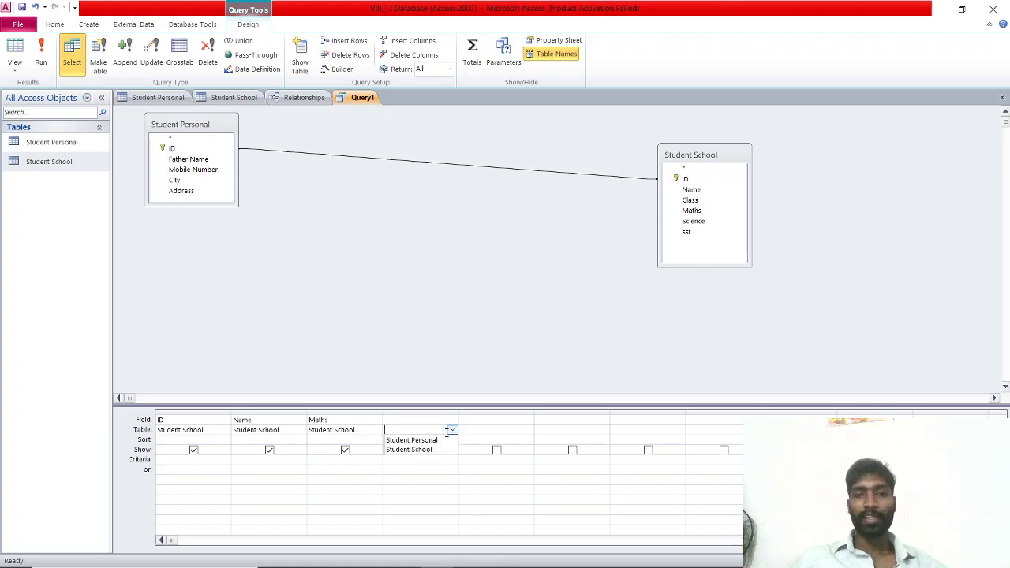
left_click(444, 440)
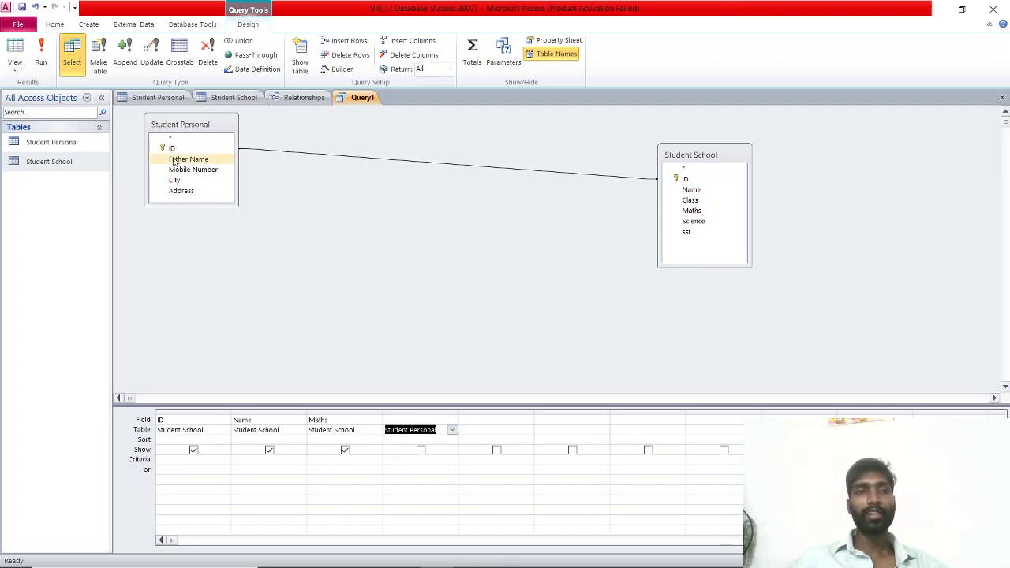
left_click(453, 421)
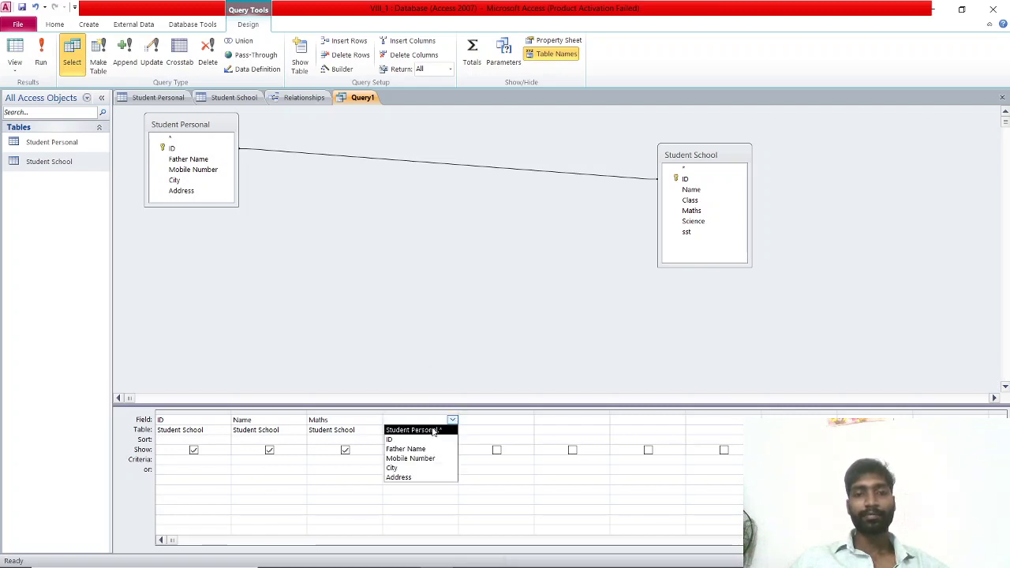
left_click(430, 449)
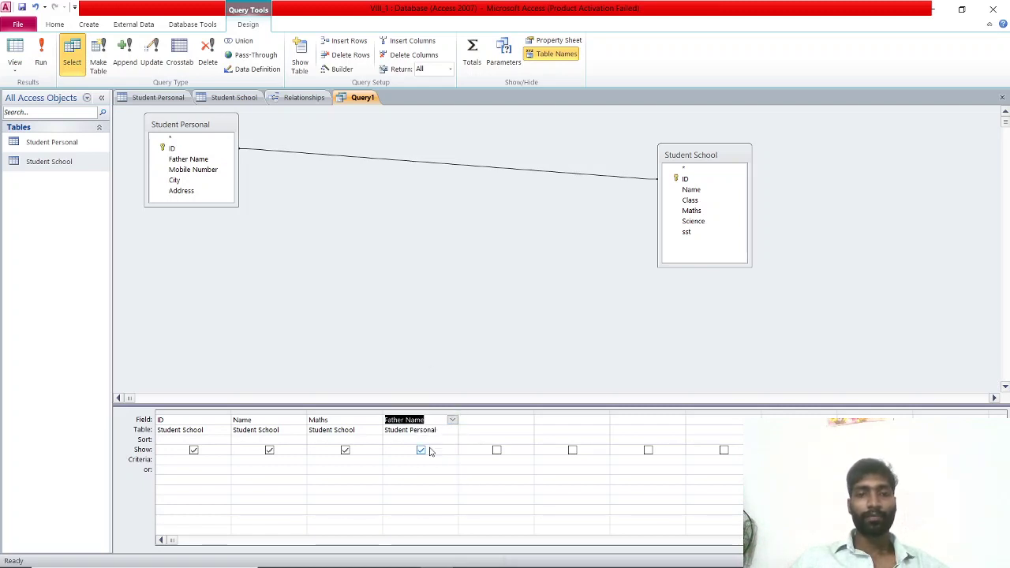
Set the fifth query column to the Mobile Number field of the Student Personal table.
left_click(487, 431)
left_click(529, 432)
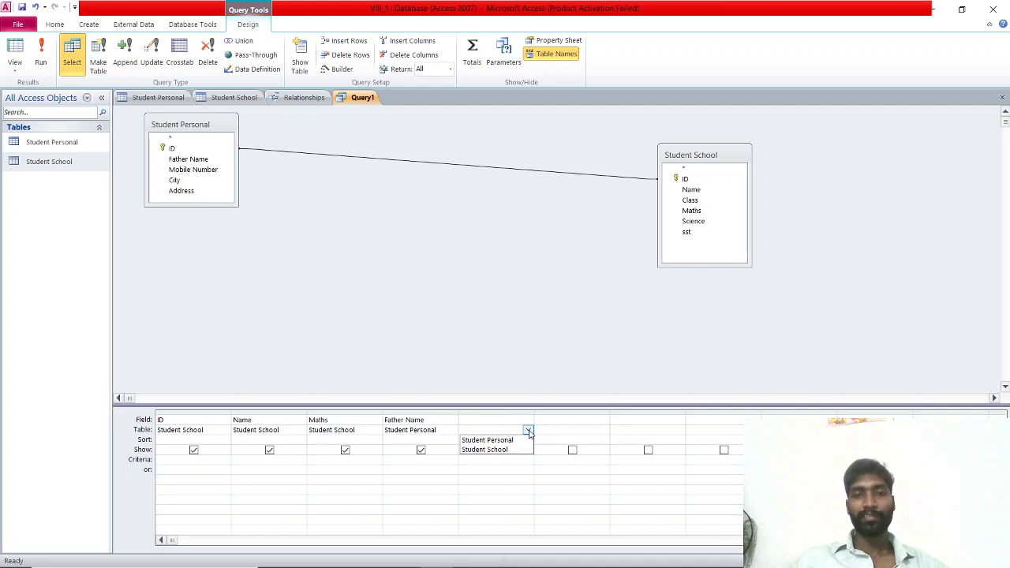
left_click(488, 439)
left_click(527, 420)
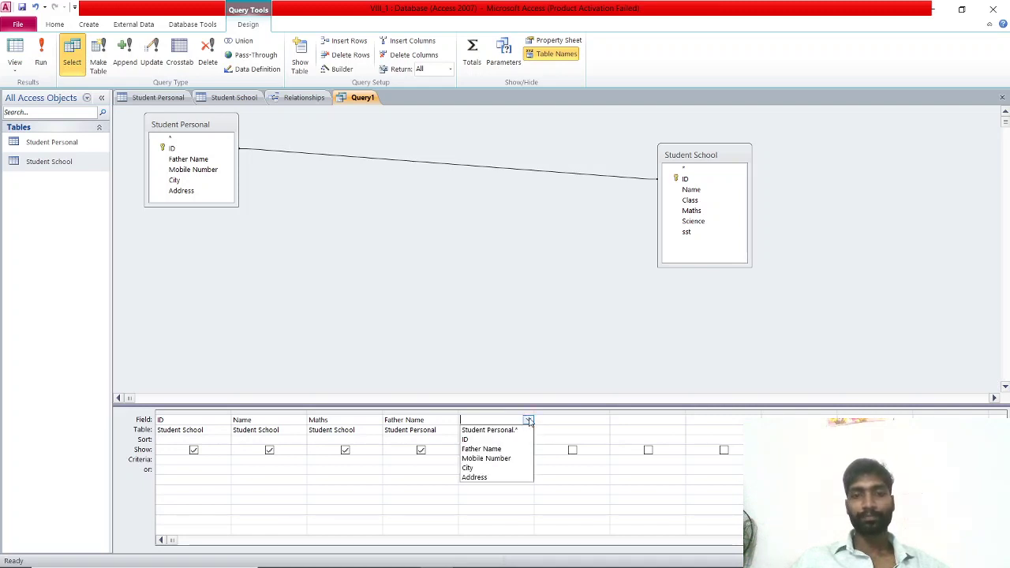
left_click(503, 462)
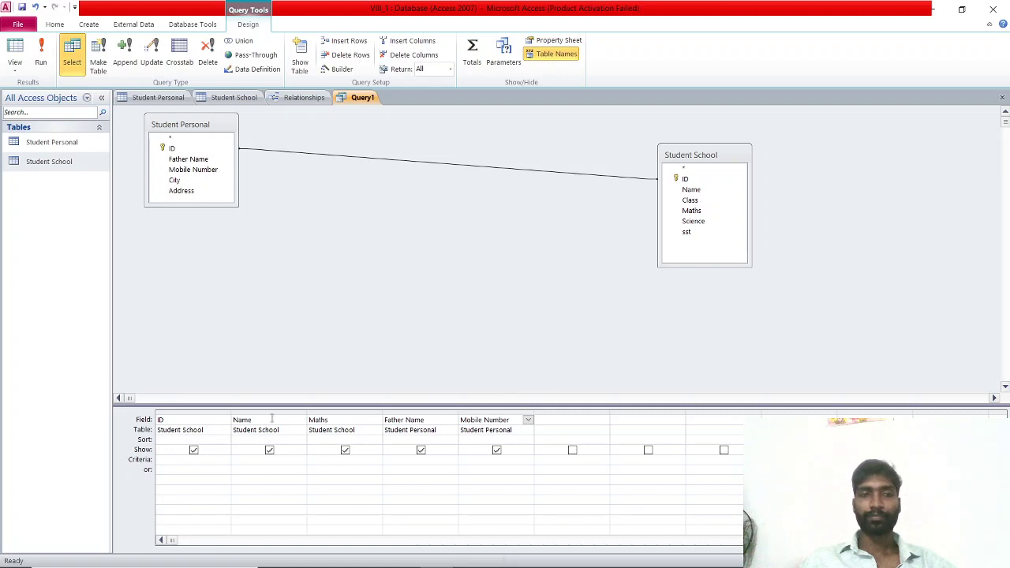
Save the query under the name ROu.
right_click(362, 104)
left_click(385, 108)
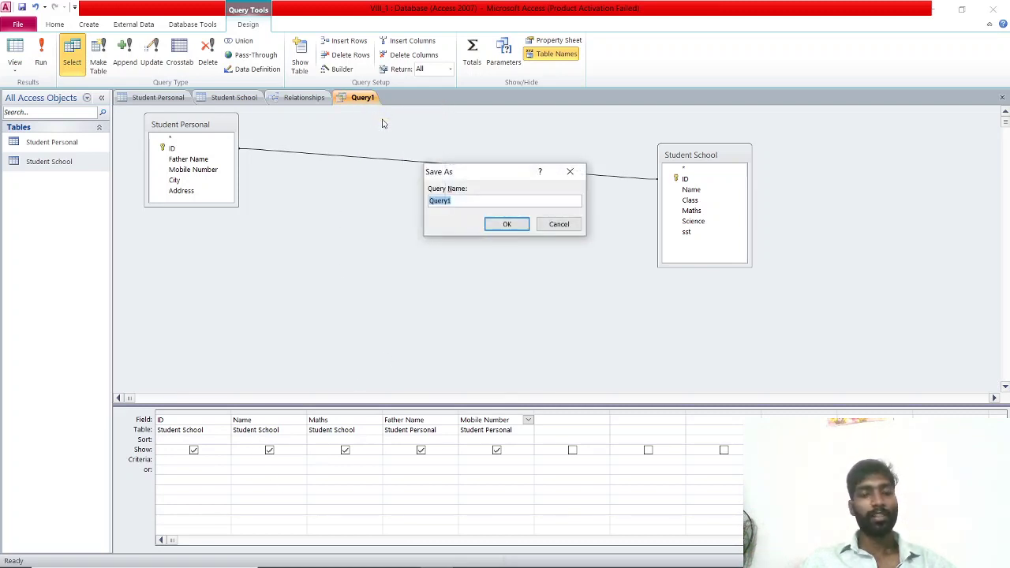
type("ROut")
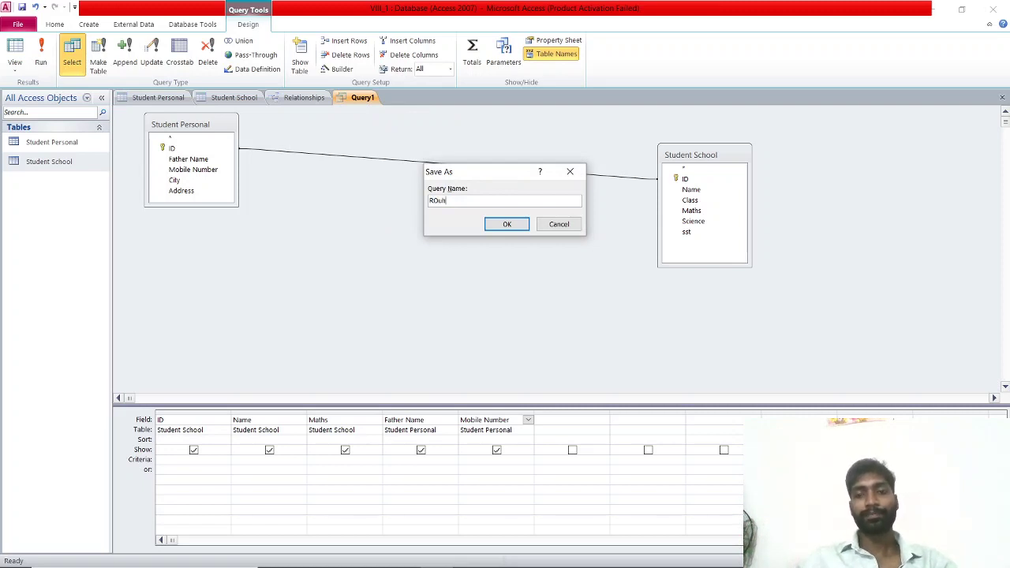
key("BackSpace")
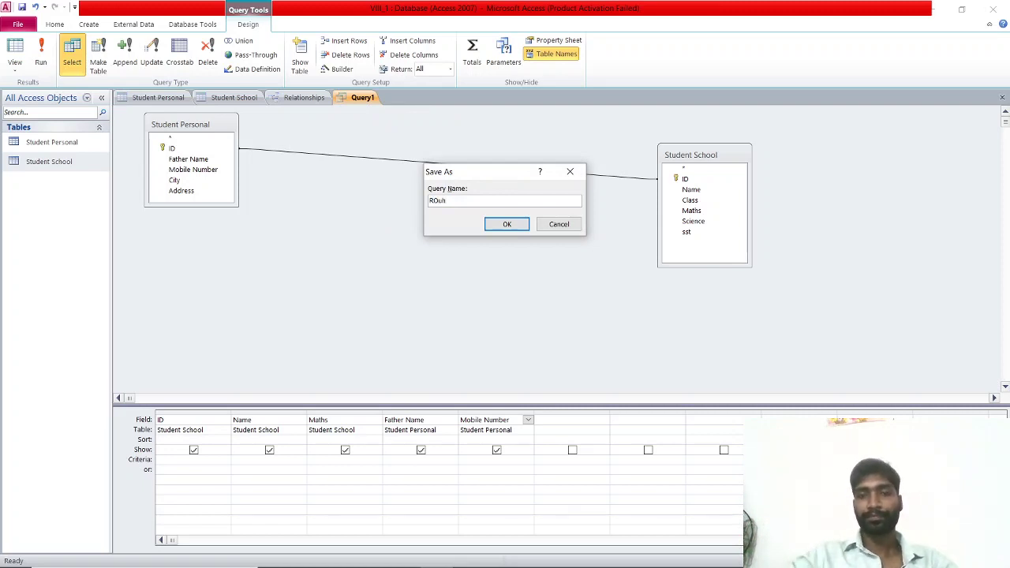
left_click(505, 225)
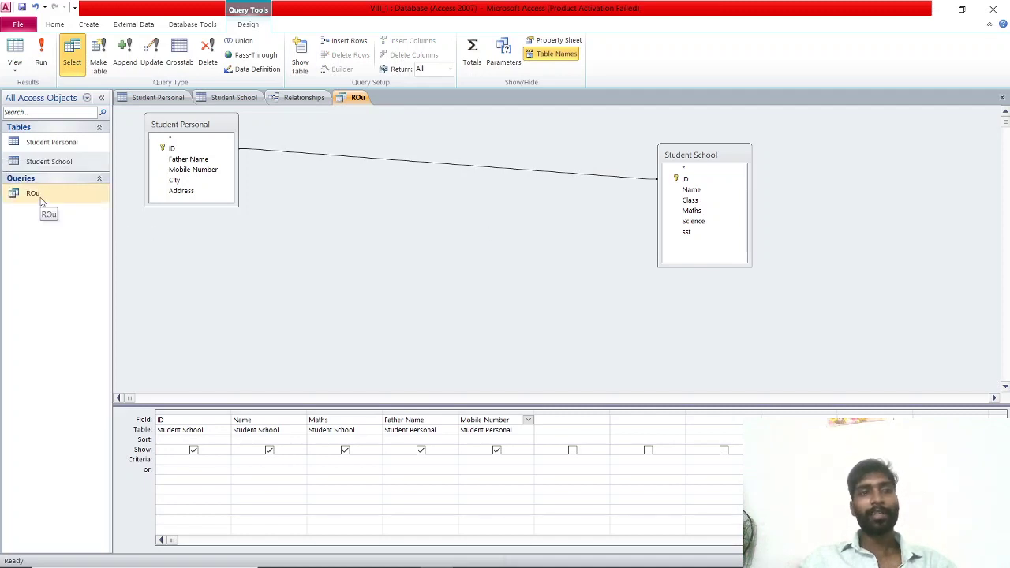
Open the saved ROu query to view its records.
double_click(41, 202)
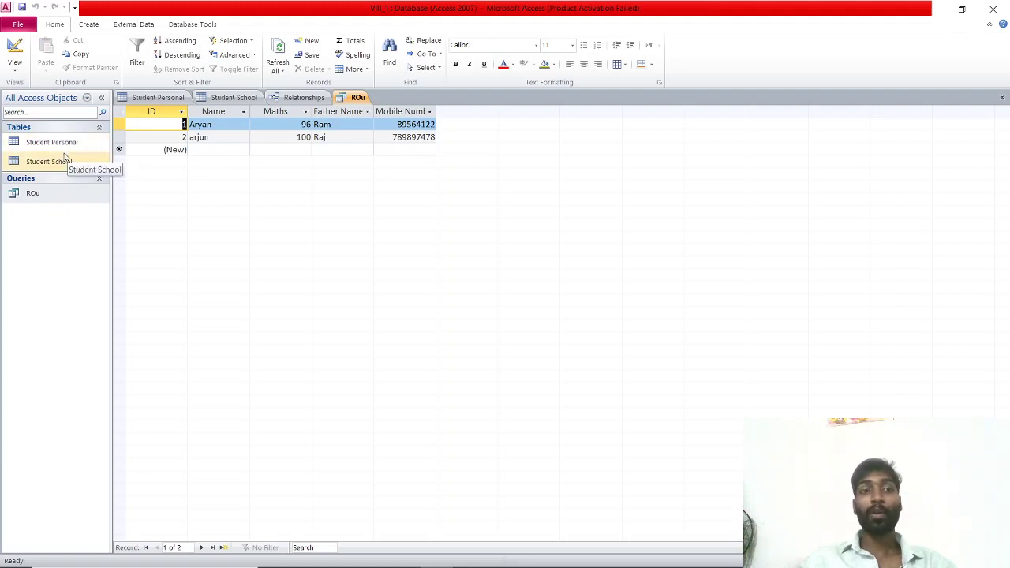
left_click(51, 199)
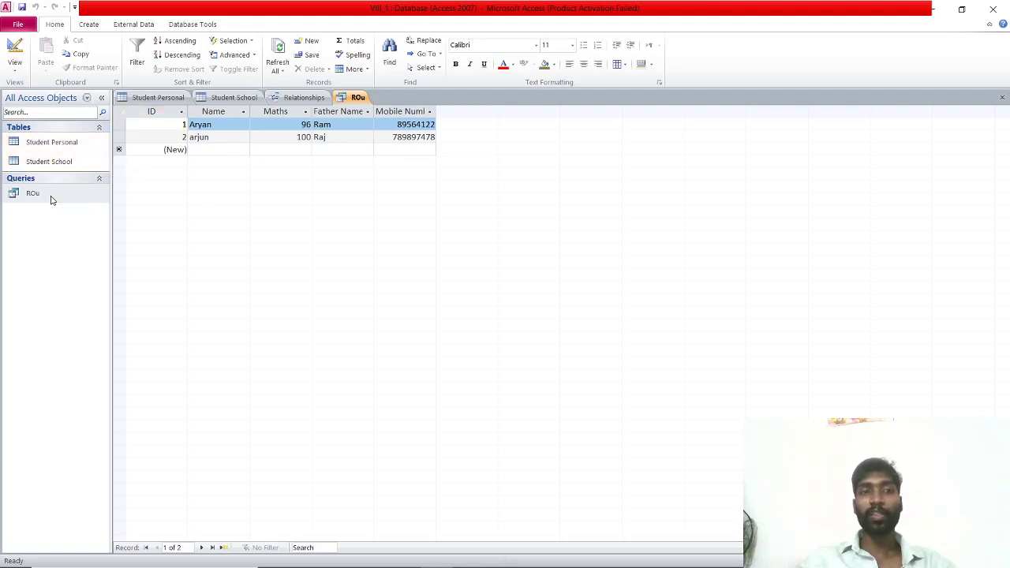
double_click(51, 200)
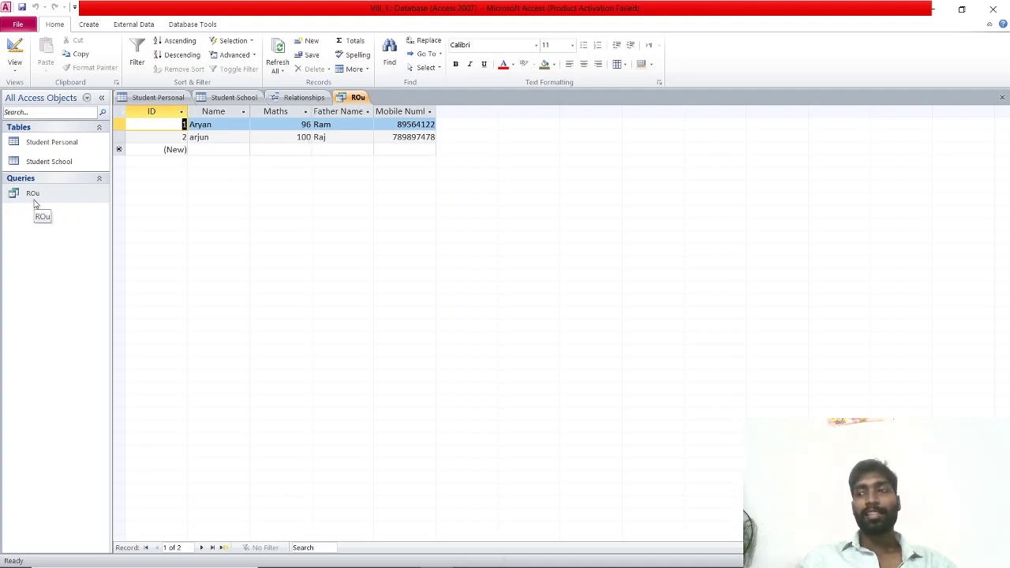
Switch to the 8th class 4th chapter PDF, read the Design Grid and Specifying Simple Criteria sections, and return to Access.
key("alt+Tab")
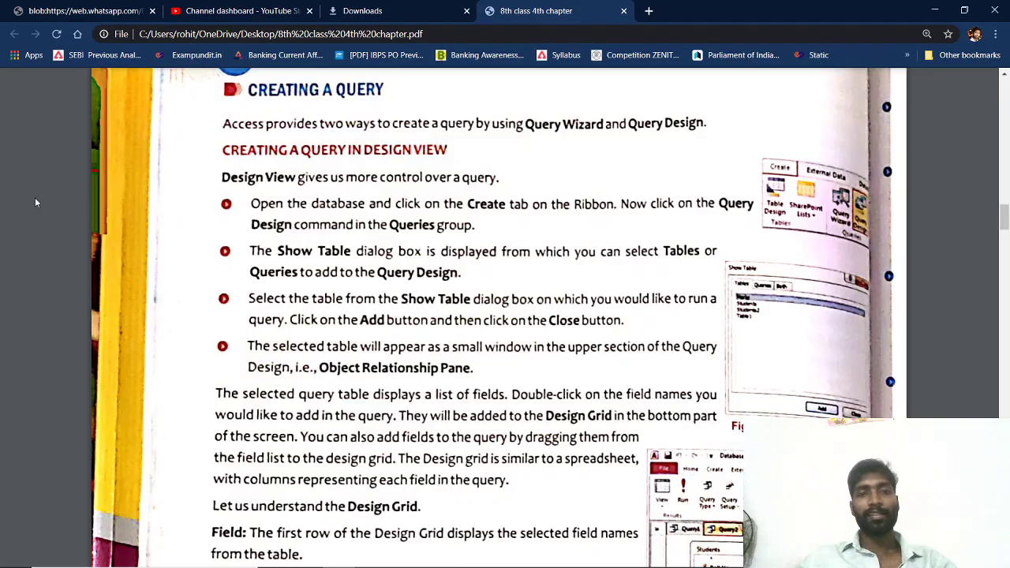
key("alt+Tab")
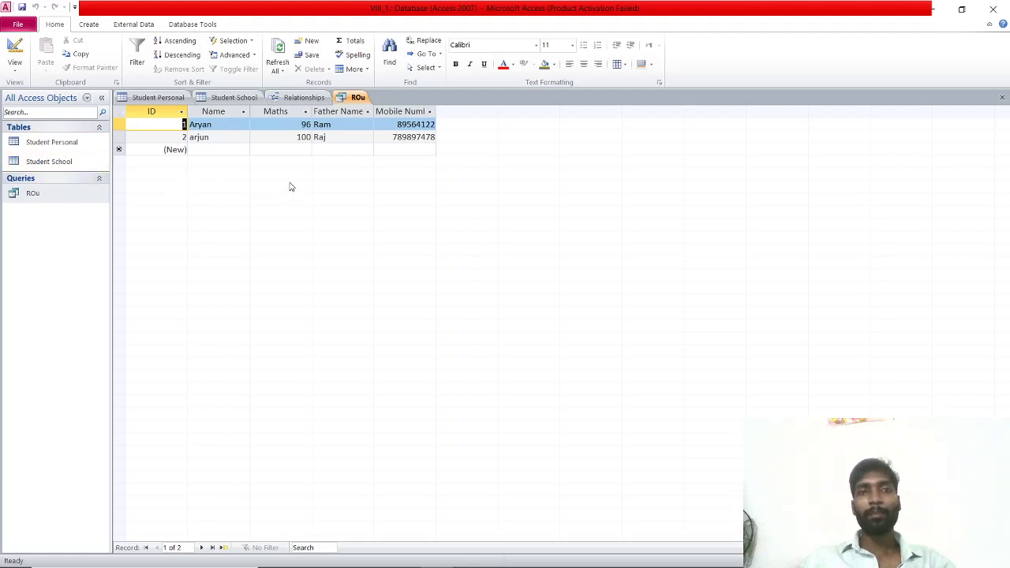
key("alt+Tab")
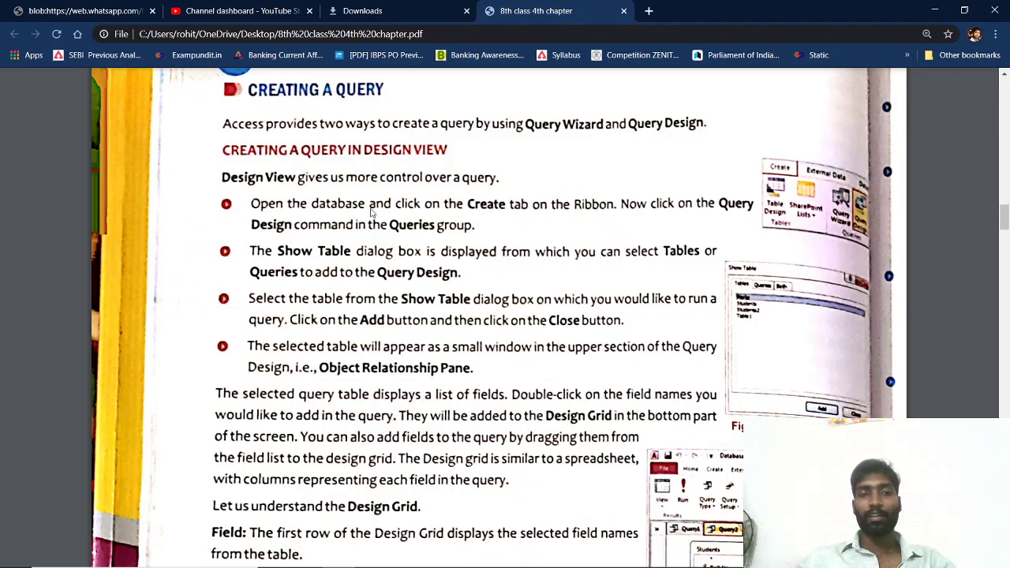
scroll(345, 228, "down", 5)
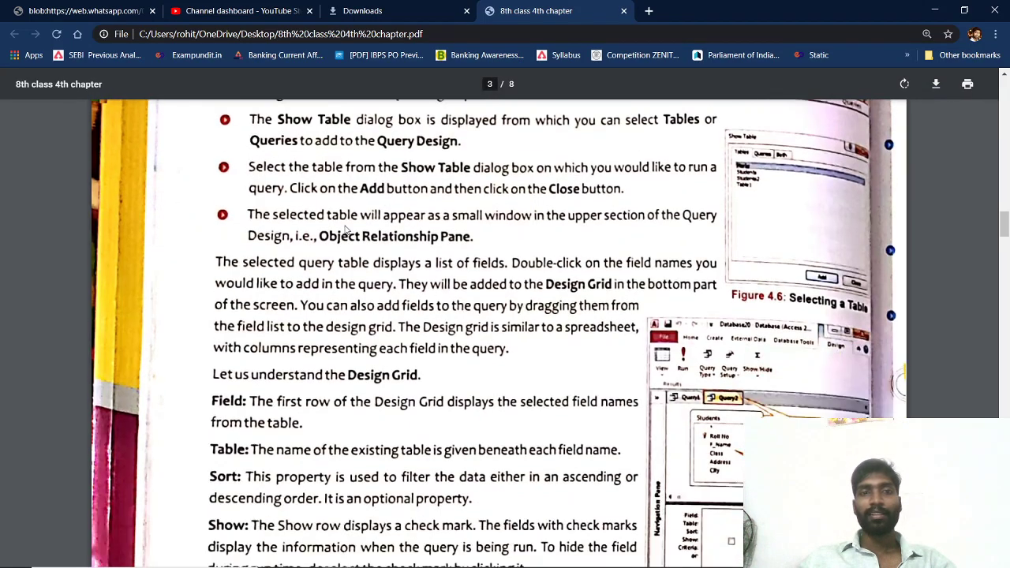
scroll(345, 228, "down", 7)
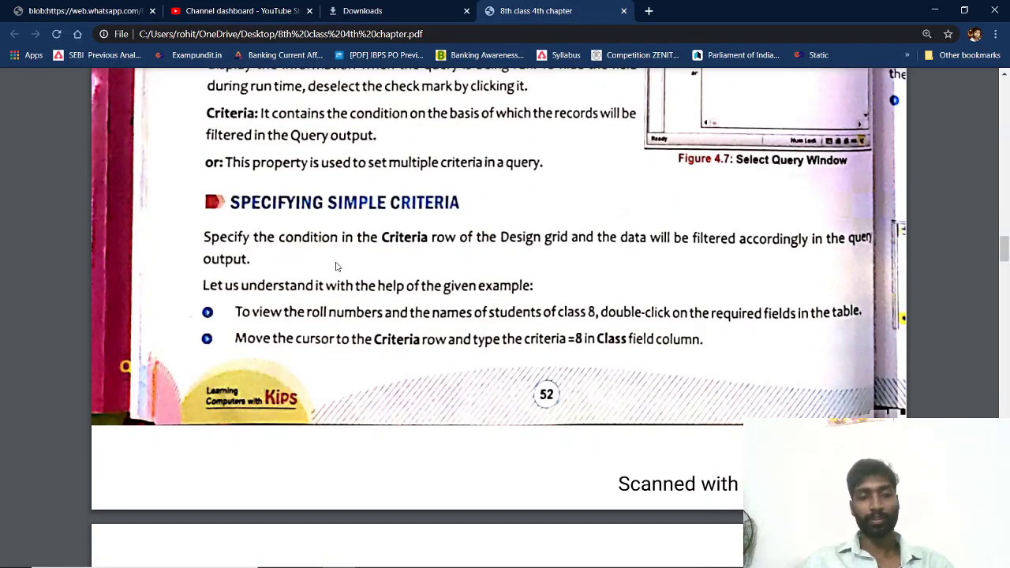
key("alt+Tab")
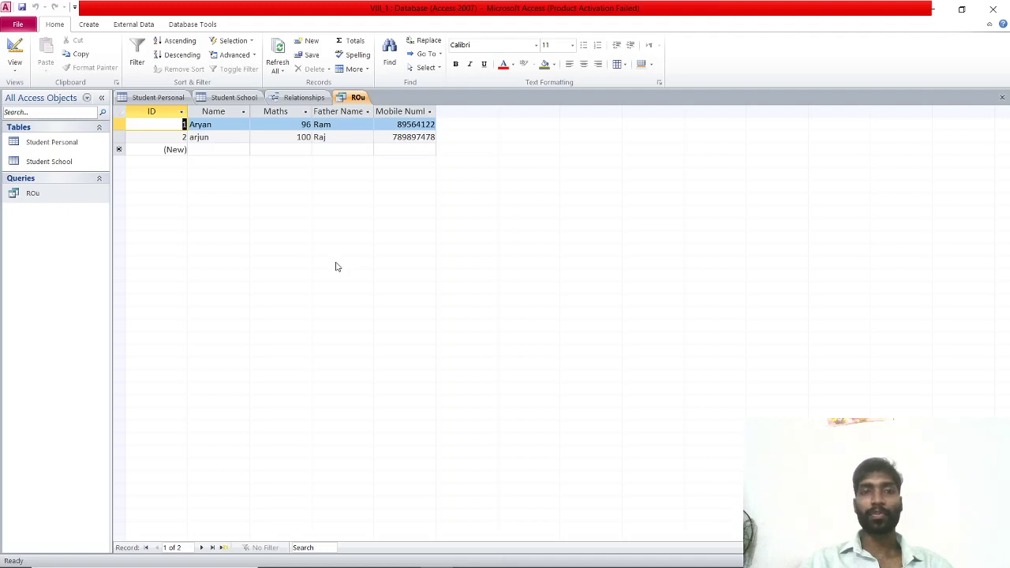
Reopen the ROu query in Design View and set the criterion of the Maths column to >90.
right_click(34, 193)
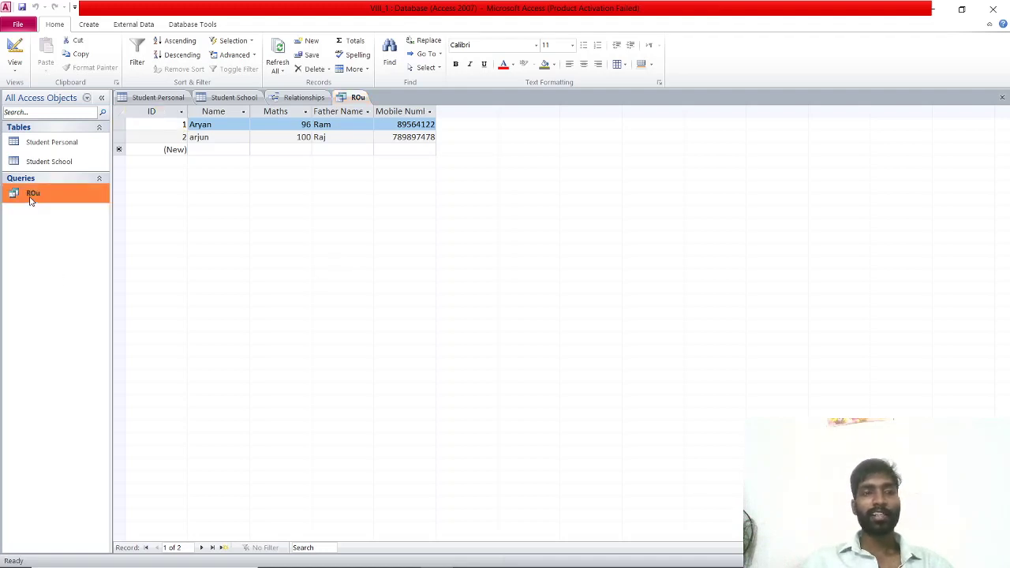
left_click(64, 219)
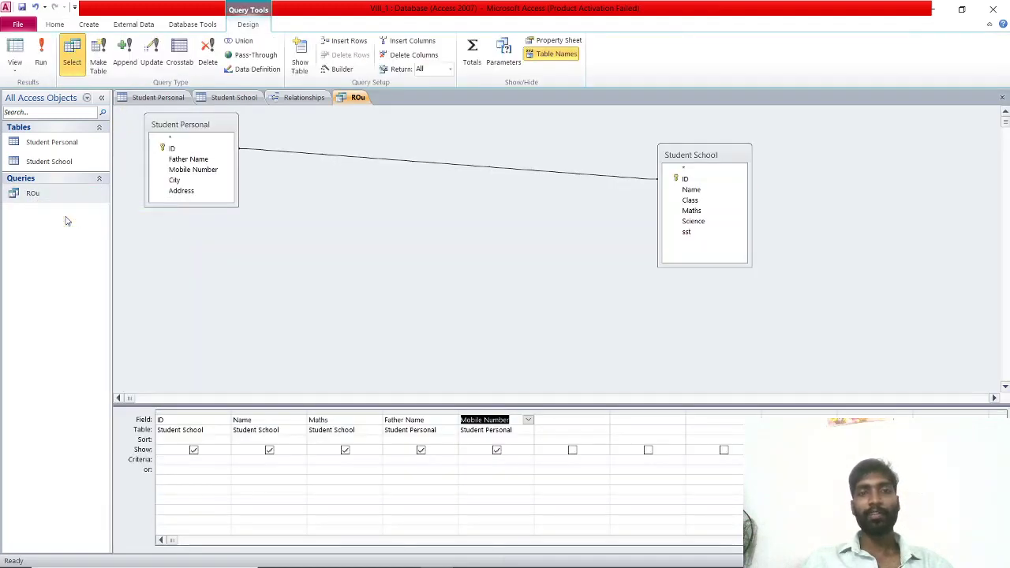
left_click(406, 462)
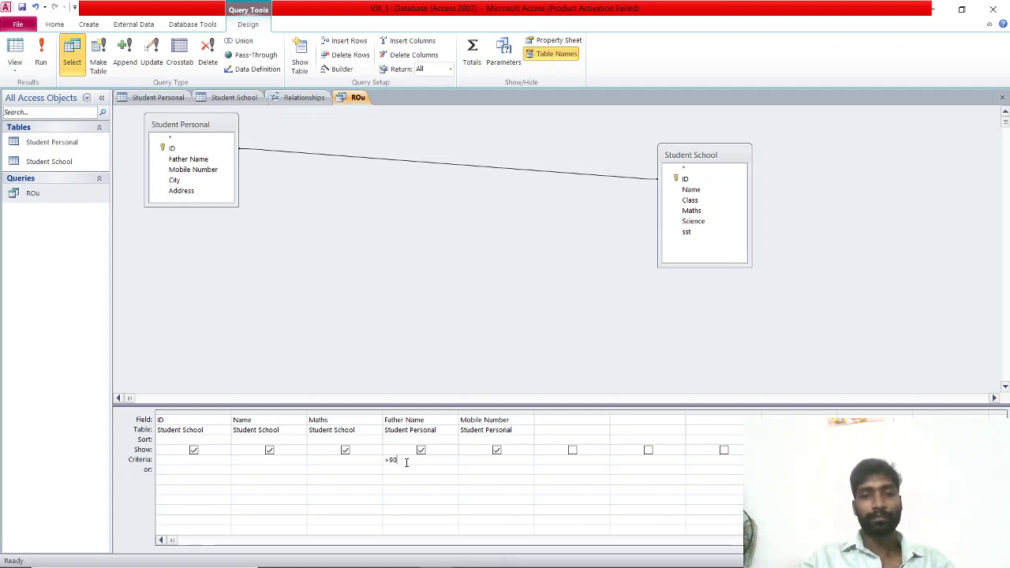
key("BackSpace")
key("BackSpace")
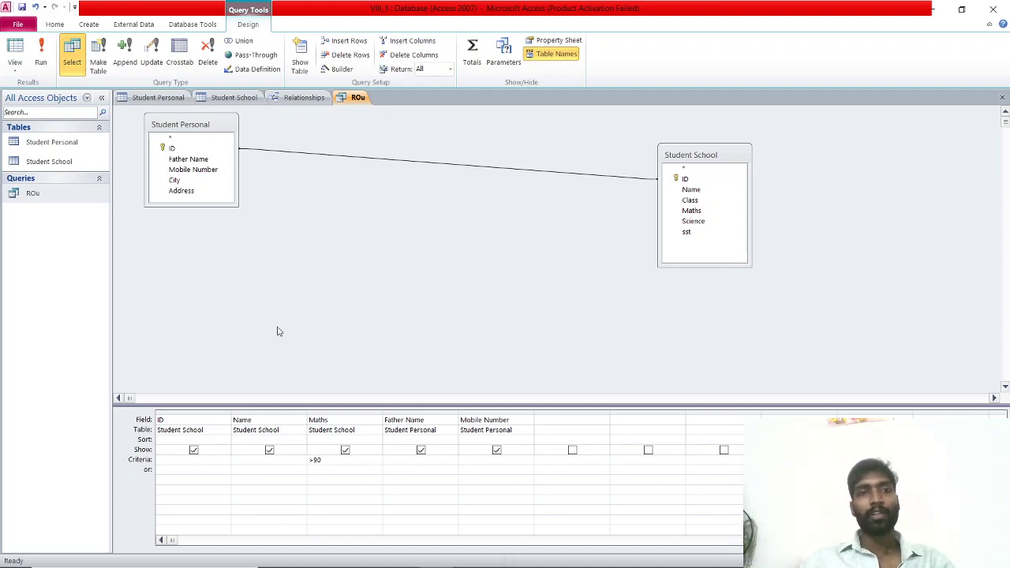
left_click(366, 114)
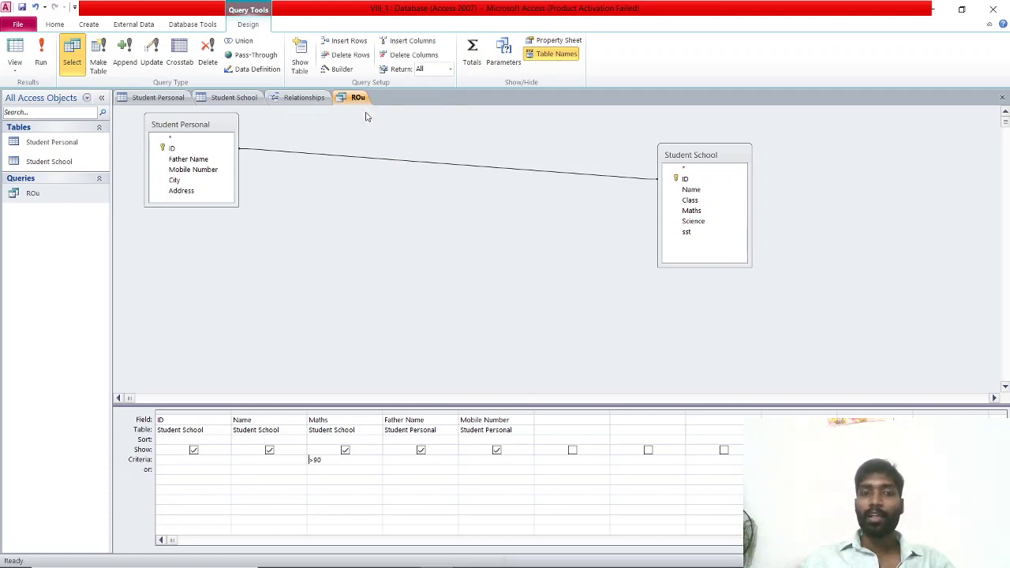
Open the Student School table and the ROu query in turn to compare their Maths marks.
left_click(34, 196)
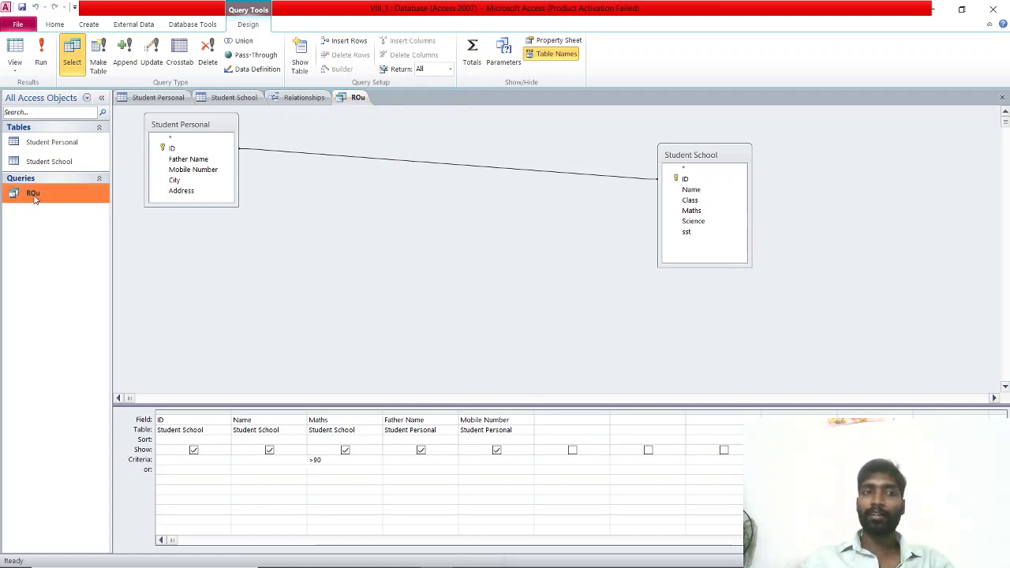
double_click(68, 161)
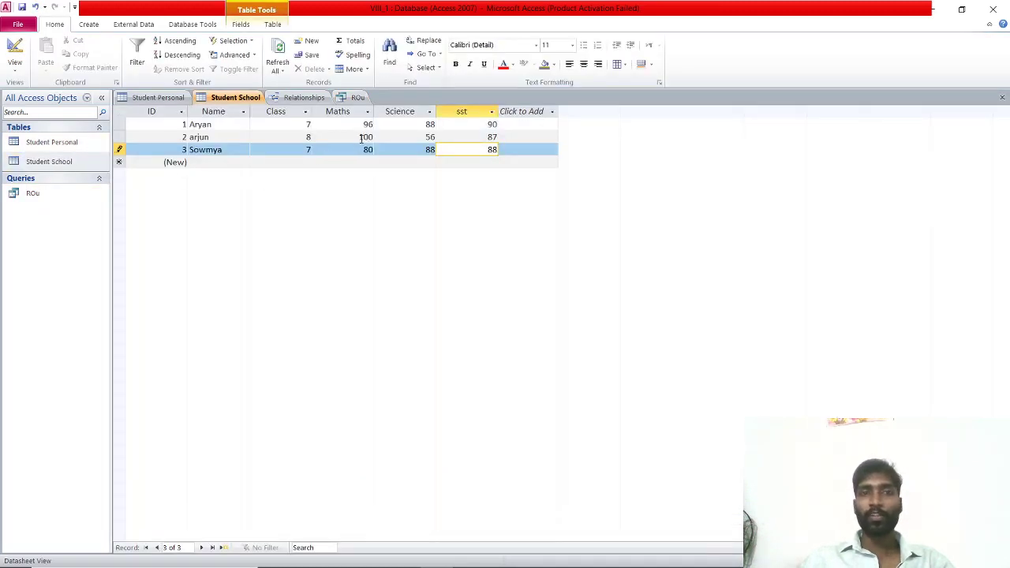
double_click(49, 198)
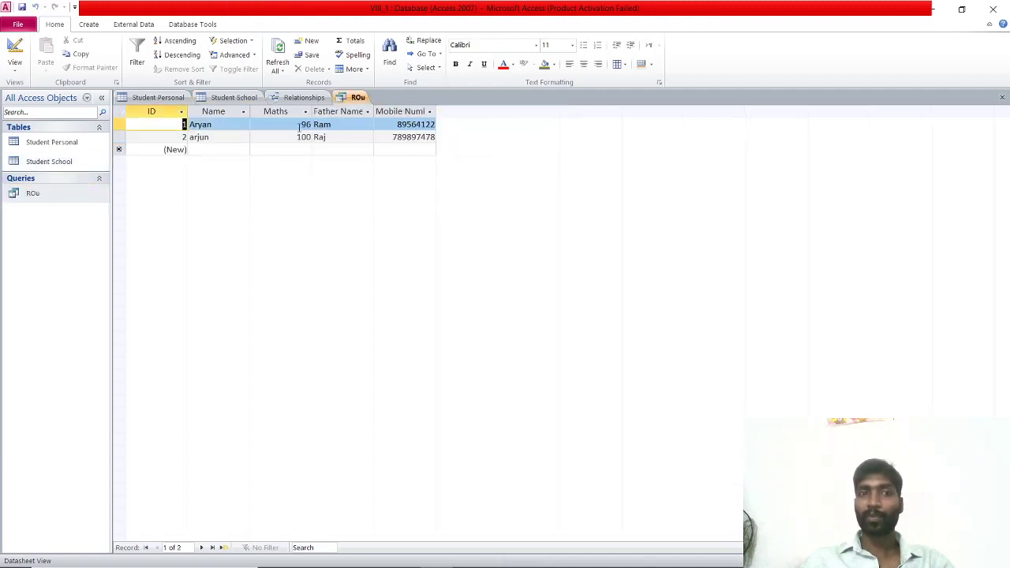
right_click(356, 103)
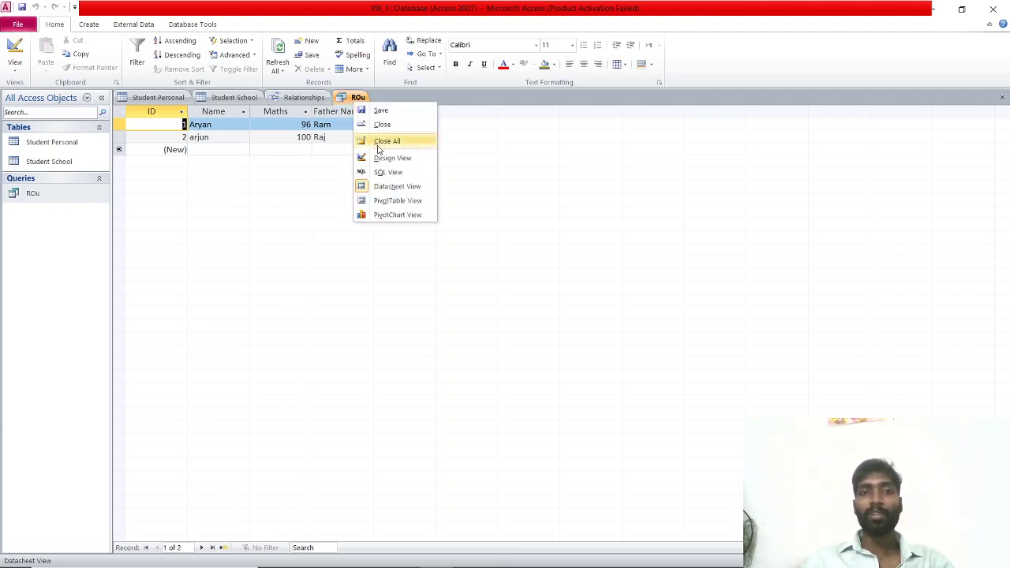
Open the ROu query in Design View and highlight the criterion of the Maths column.
left_click(33, 194)
right_click(36, 197)
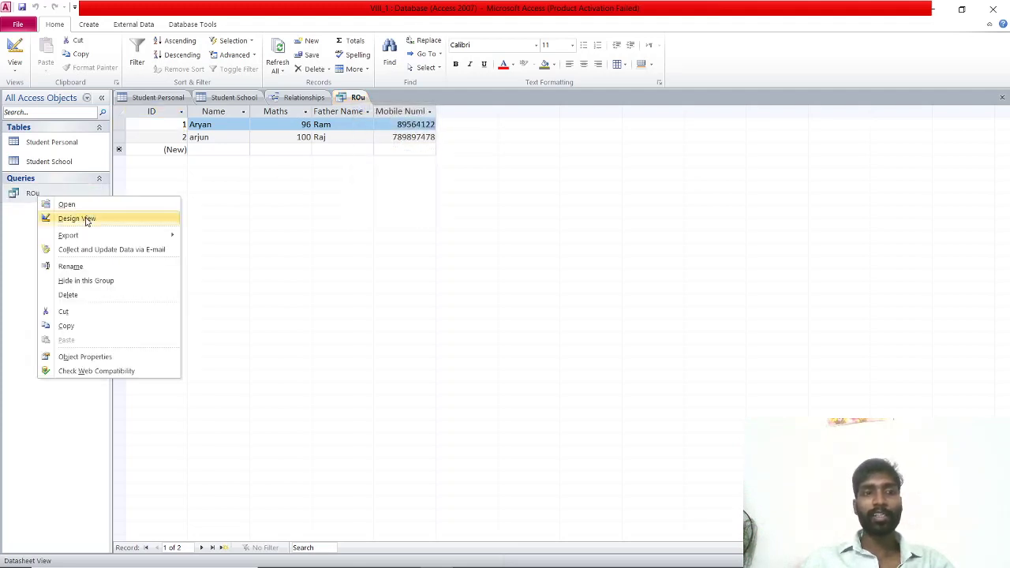
left_click(79, 219)
left_click(324, 462)
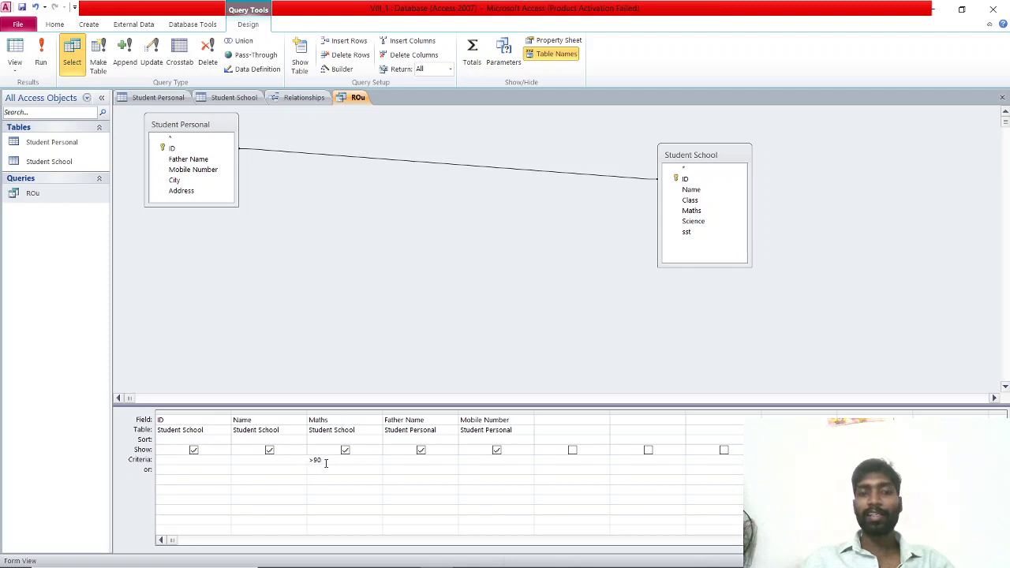
left_click_drag(323, 460, 309, 460)
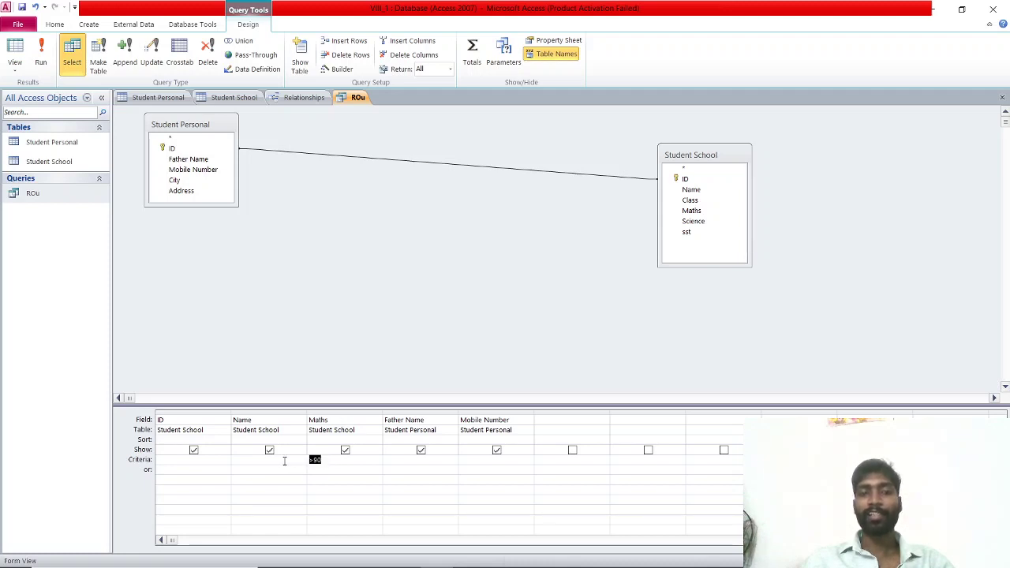
View the Student School records again and reopen the ROu query to check which ones meet the Maths criterion.
double_click(49, 162)
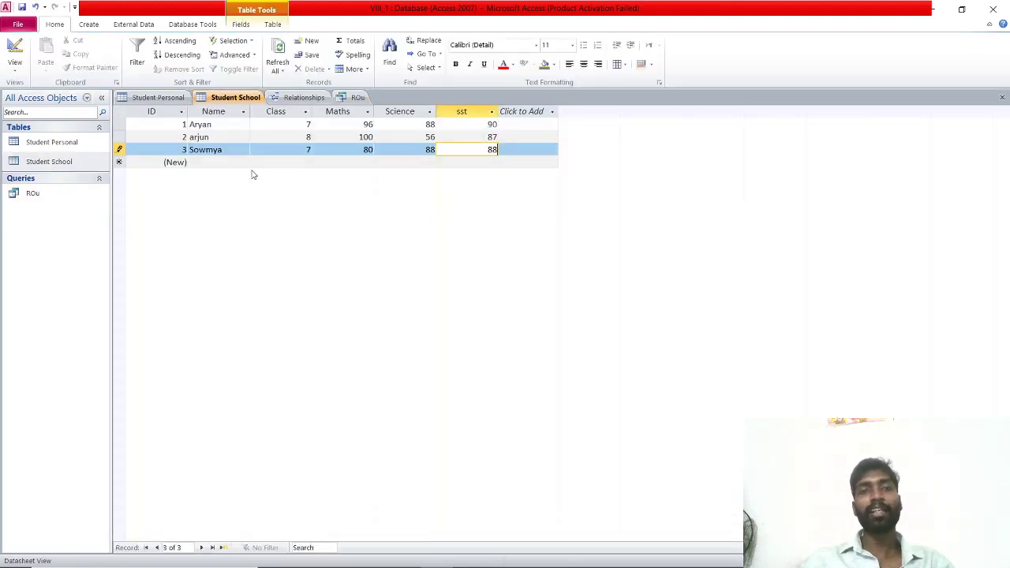
double_click(59, 195)
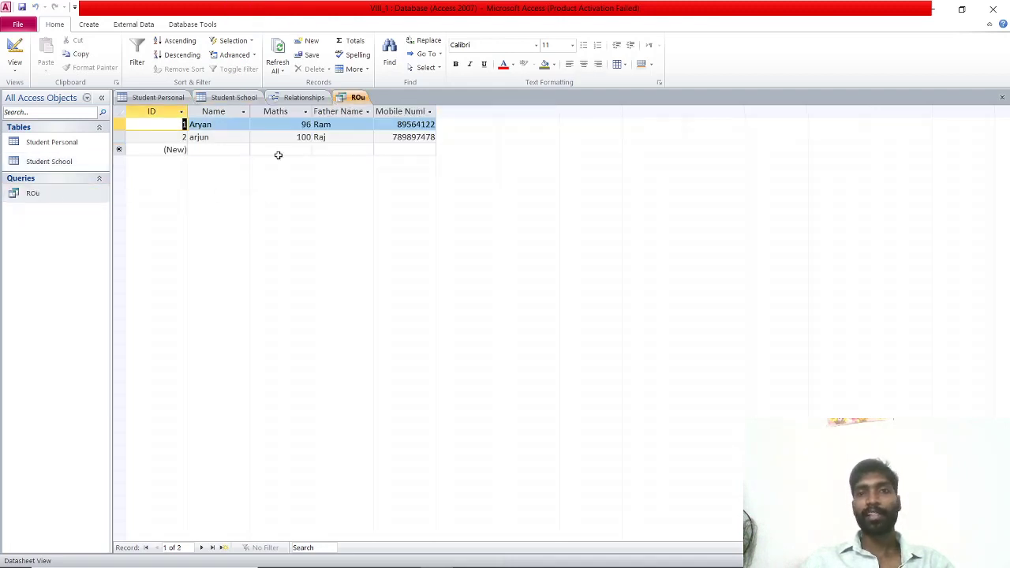
right_click(34, 196)
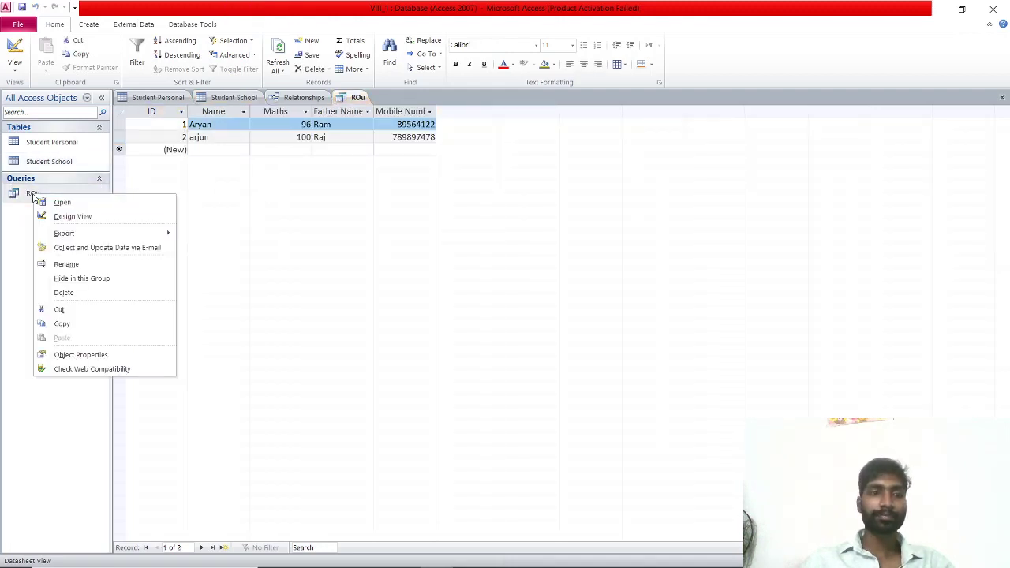
left_click(254, 273)
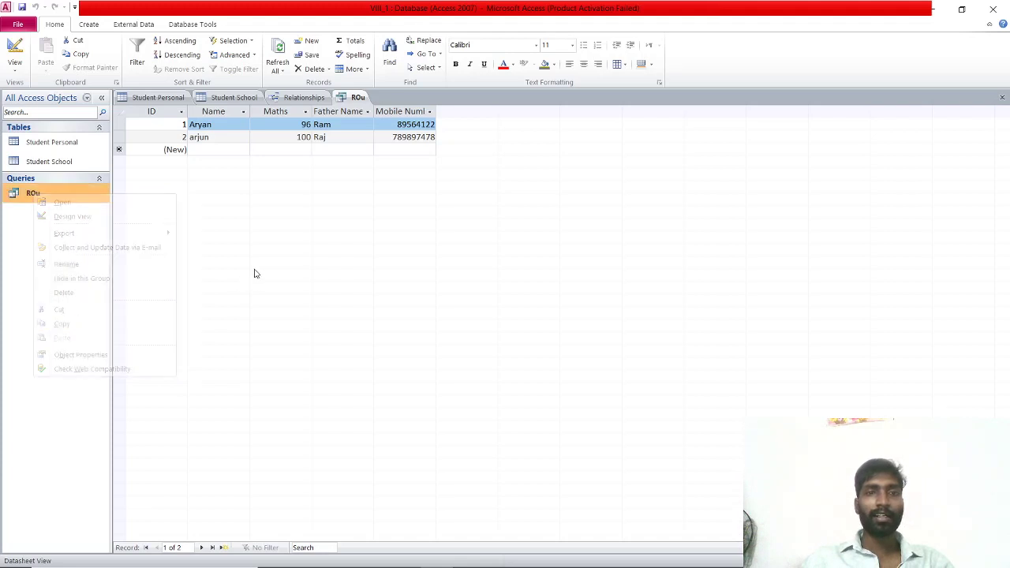
In the Student School table, set the sst mark of the record with ID 2 to 30 and save the table.
double_click(54, 164)
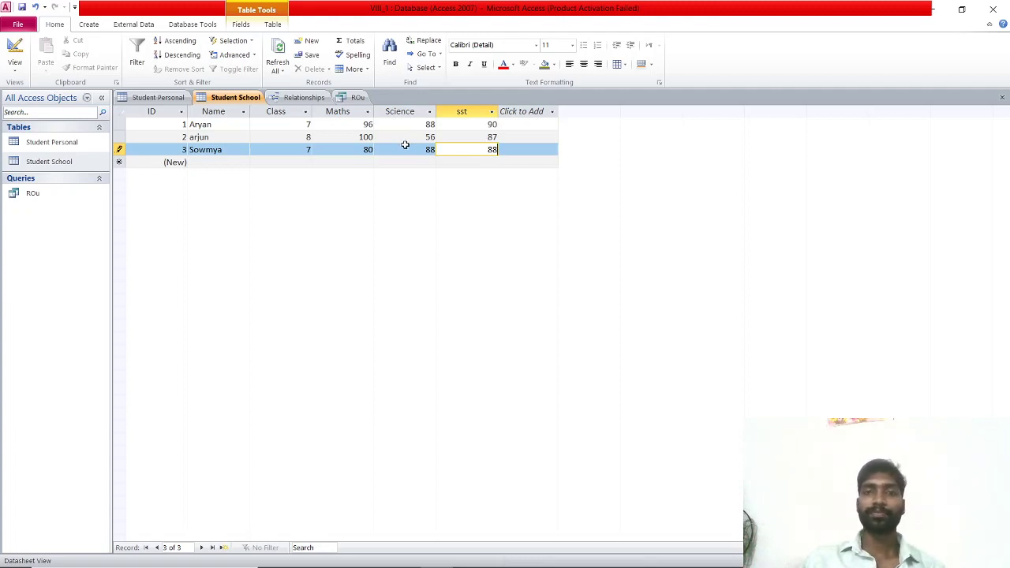
left_click(491, 135)
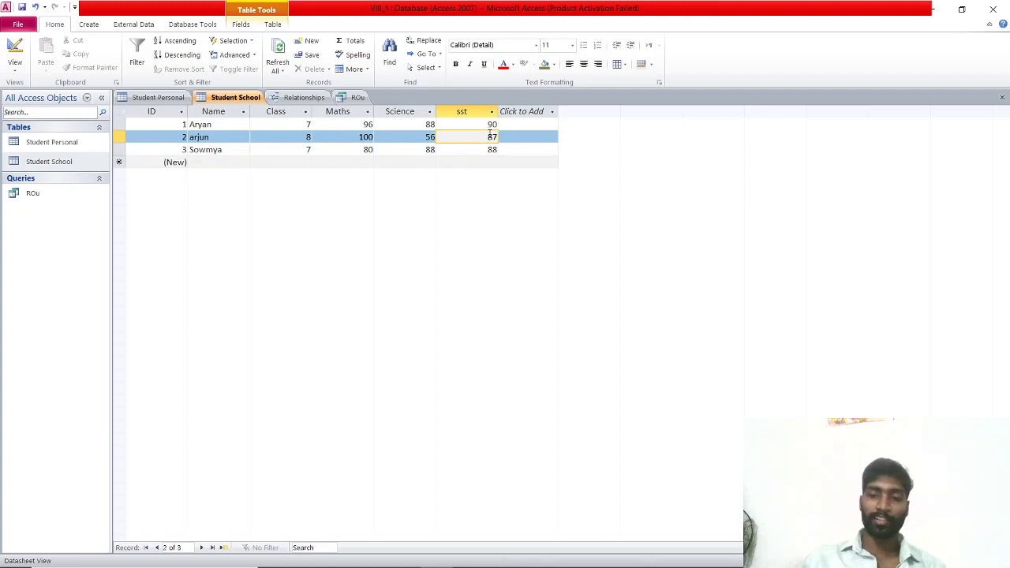
key("BackSpace")
key("BackSpace")
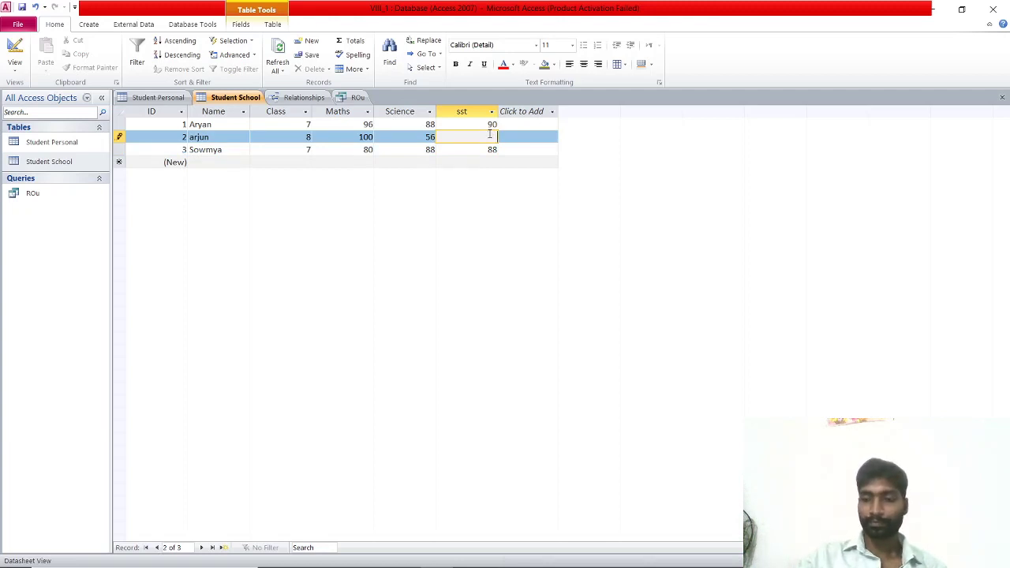
type("30")
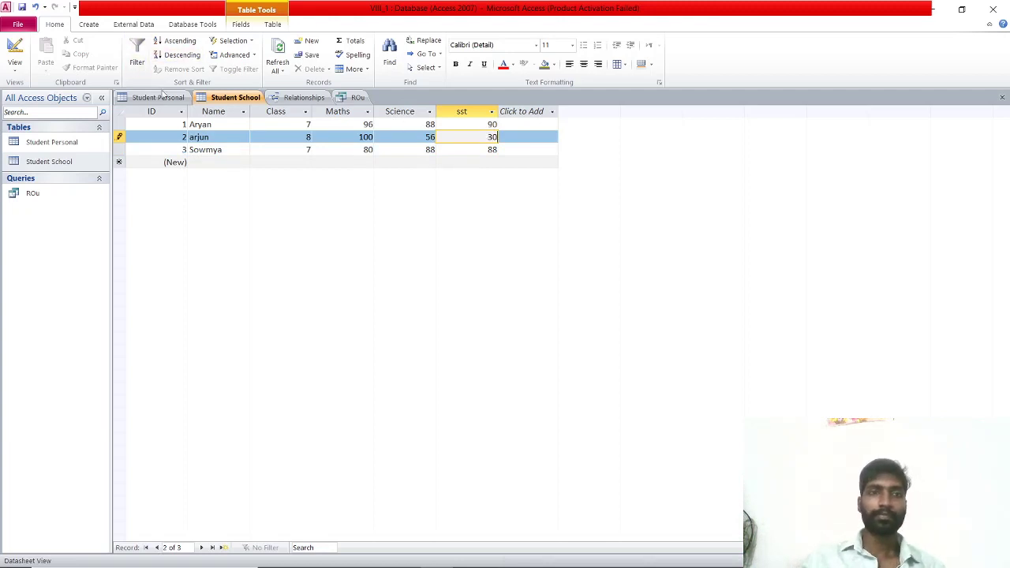
right_click(223, 97)
left_click(236, 104)
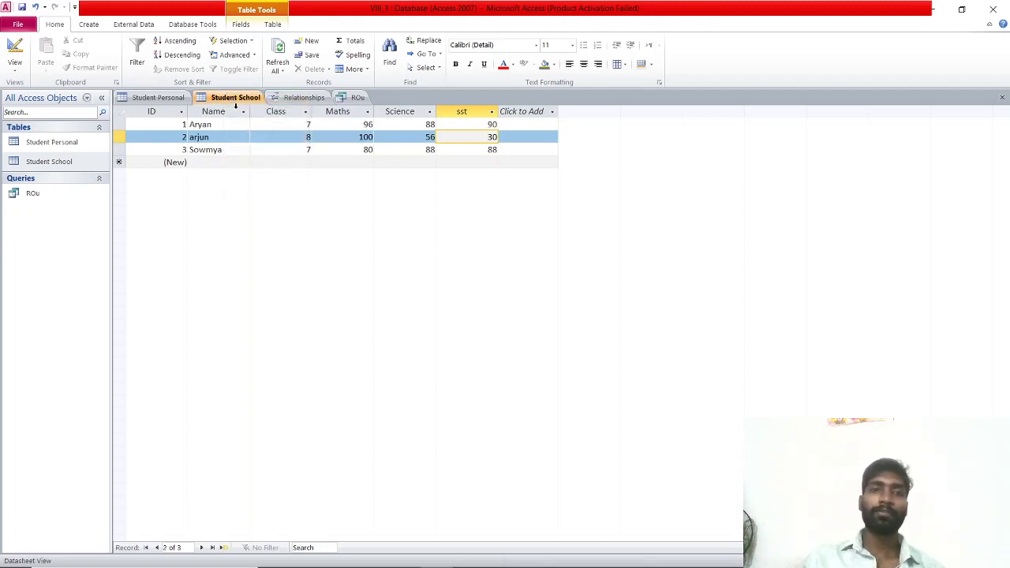
Change the Science mark of the record with ID 2 to 6 and save the Student School table.
left_click(430, 137)
key("BackSpace")
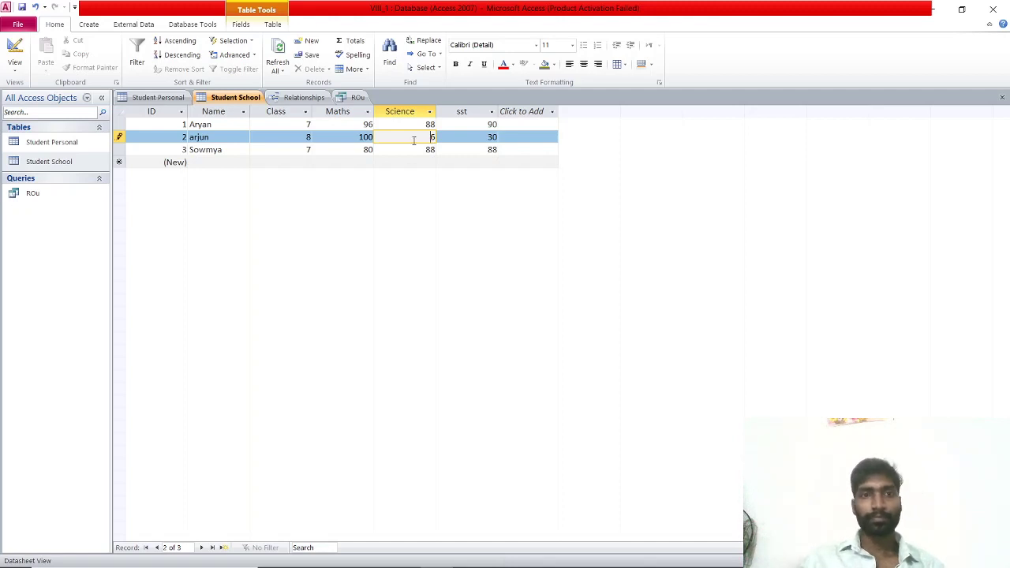
right_click(244, 100)
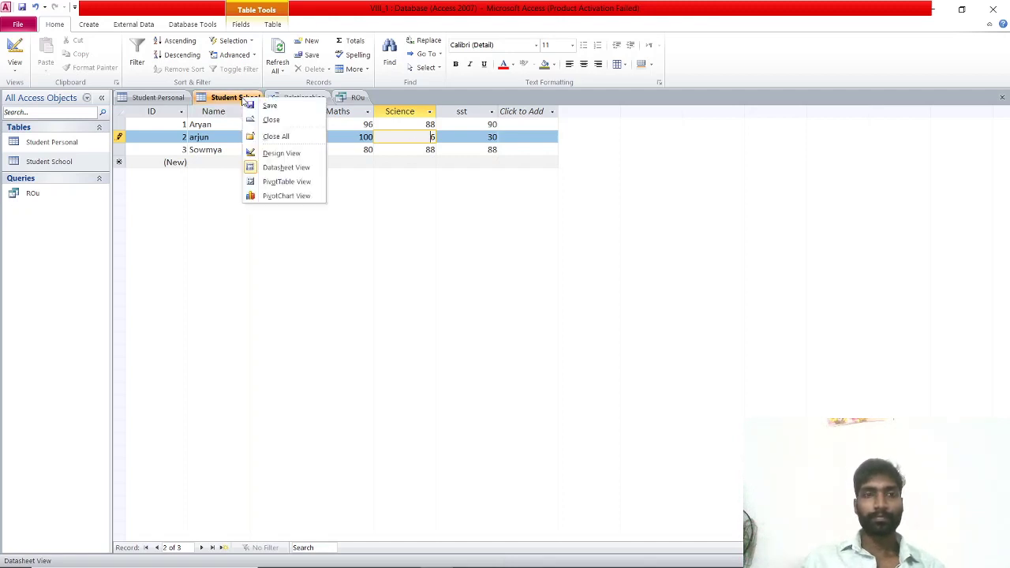
left_click(268, 104)
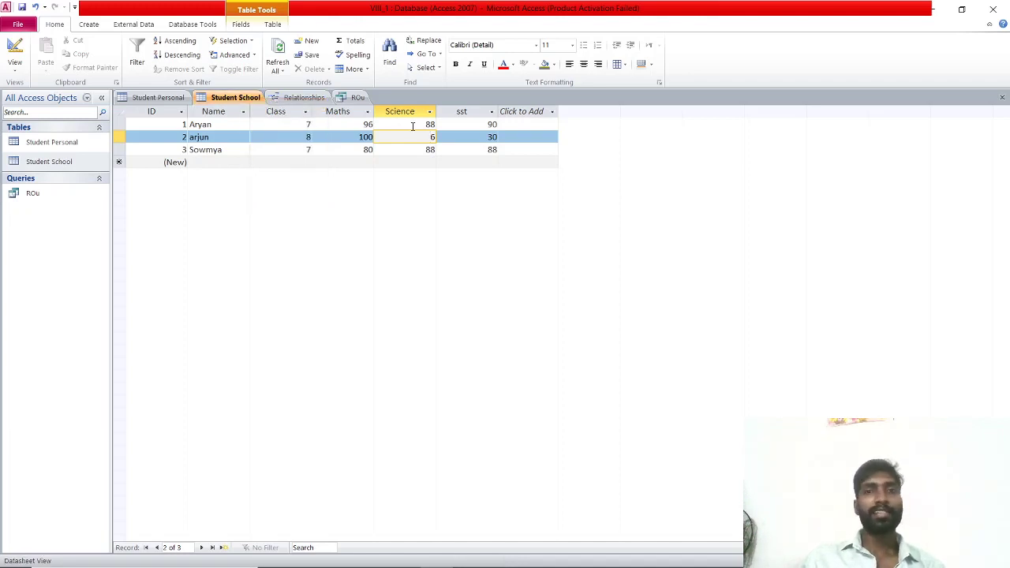
Open the ROu query in Design View and replace its Maths field with Science.
right_click(36, 196)
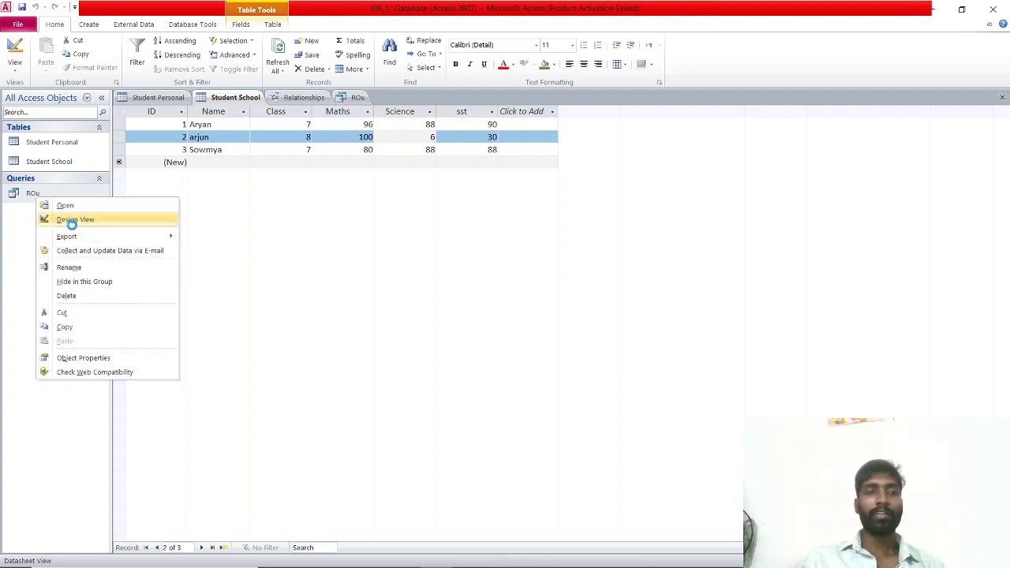
left_click(71, 221)
left_click(356, 420)
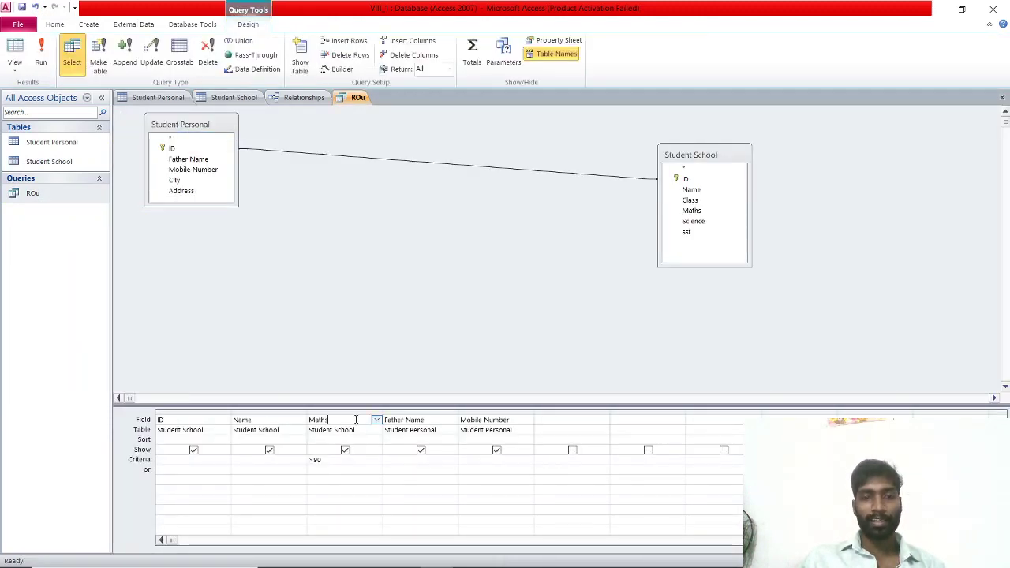
left_click(377, 420)
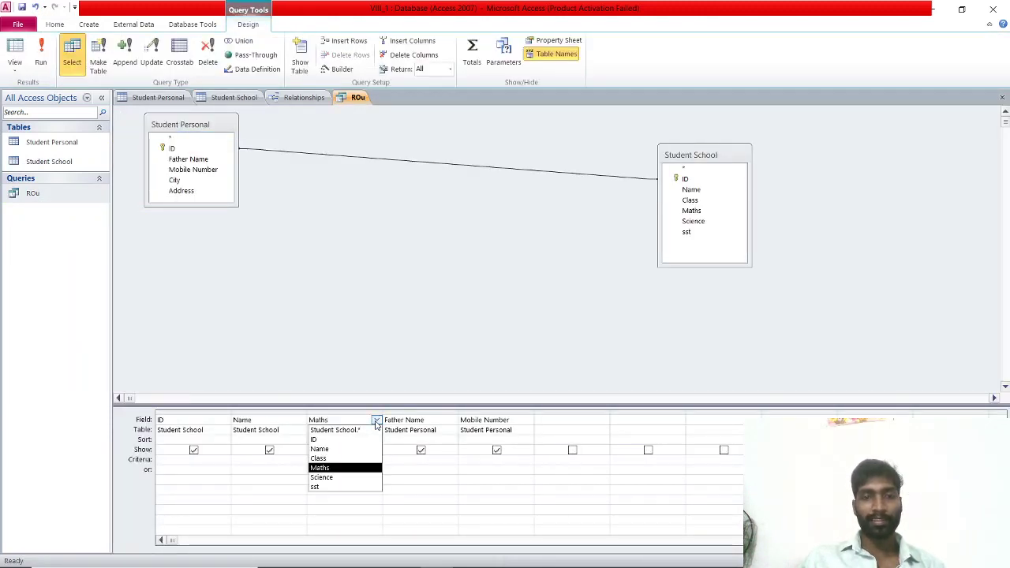
left_click(363, 479)
Set the criterion of the Science column to <50 and save the ROu query.
double_click(316, 457)
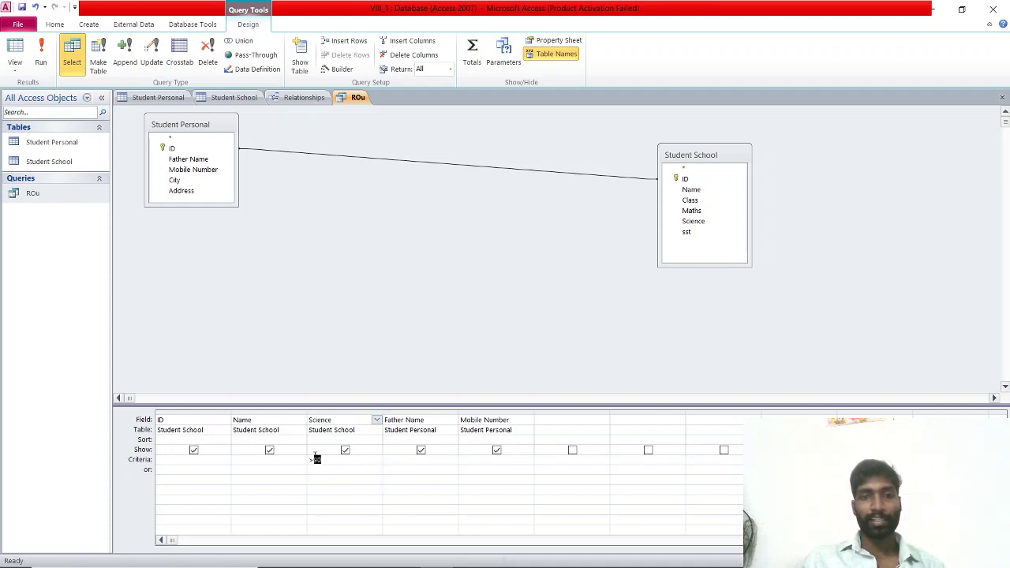
left_click_drag(316, 458, 307, 459)
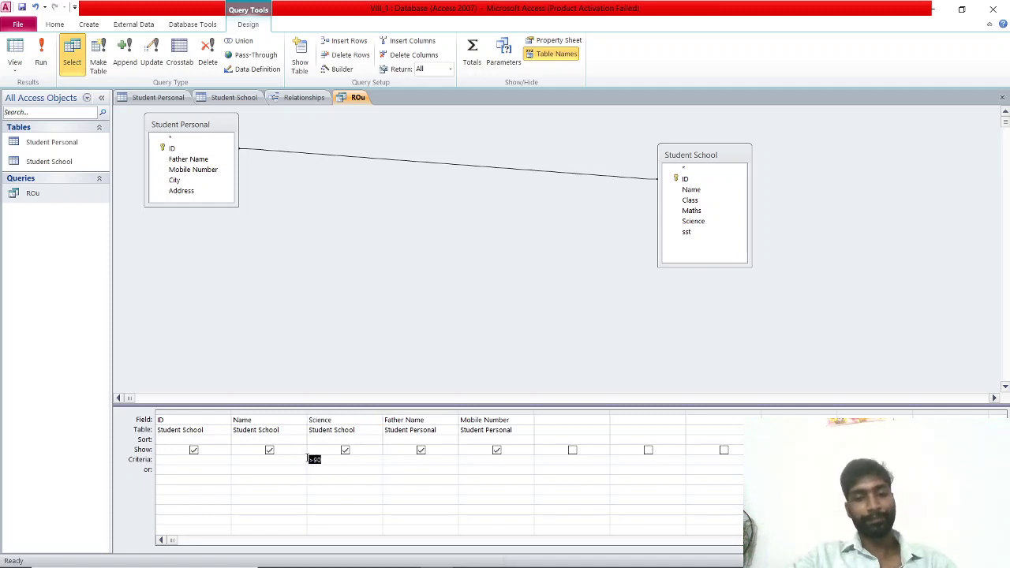
key("Delete")
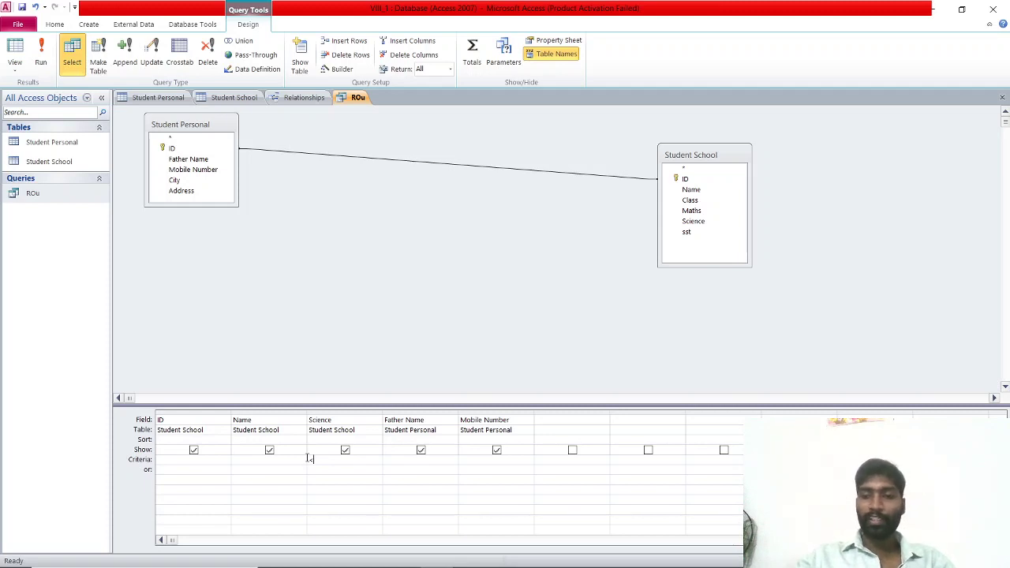
type("<50")
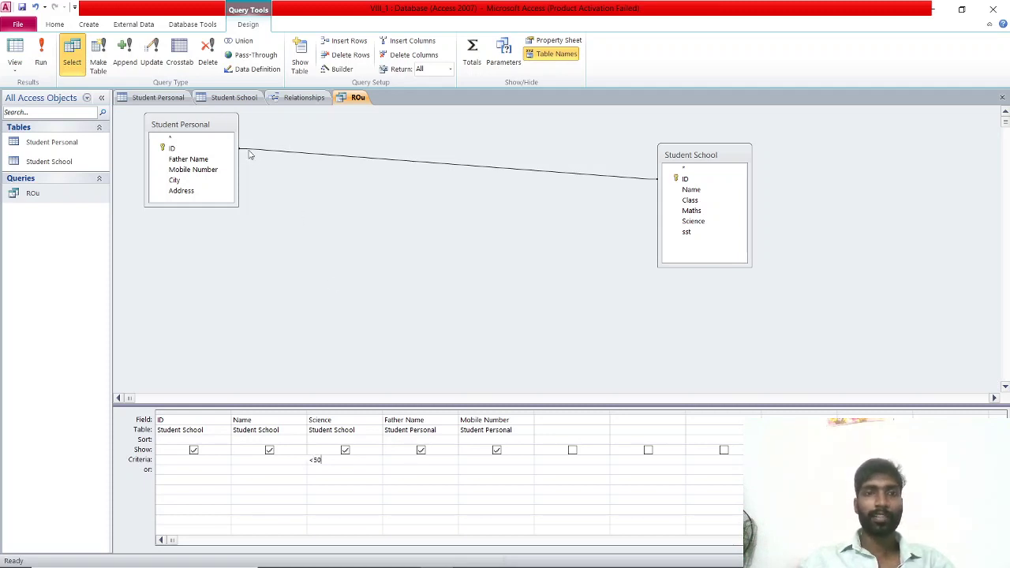
right_click(347, 97)
left_click(362, 104)
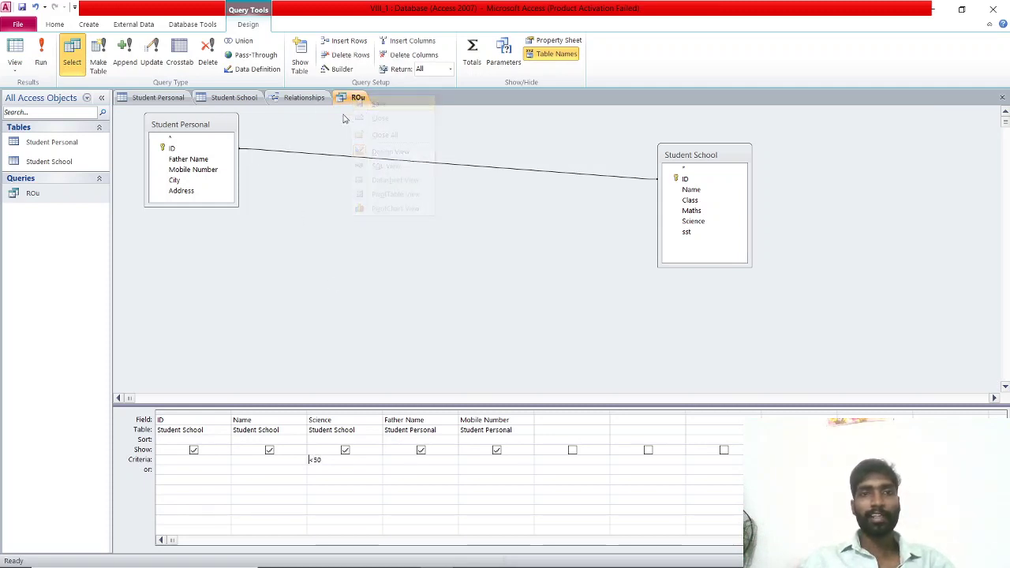
Open the ROu query to view the records filtered by the Science mark.
double_click(59, 199)
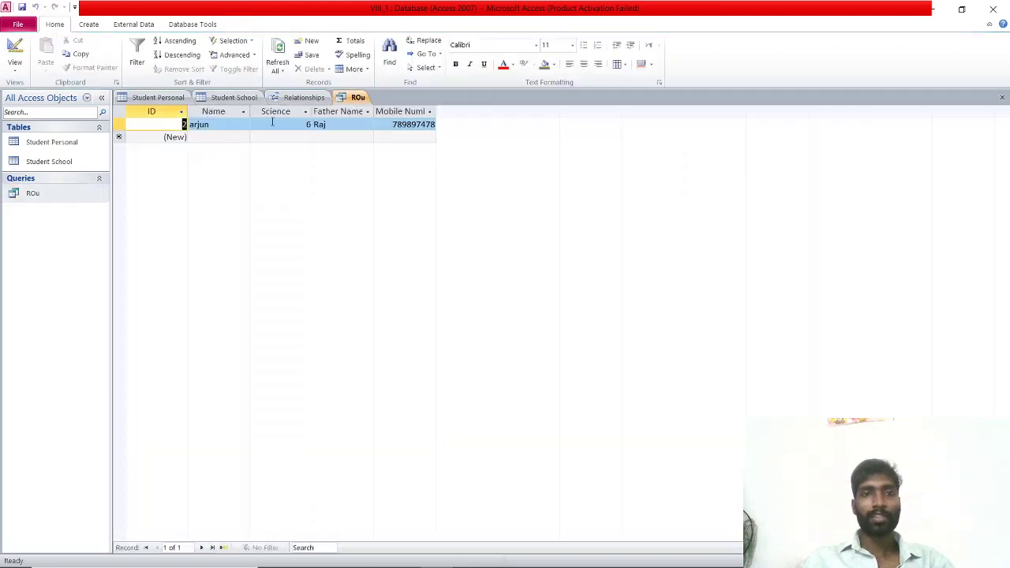
double_click(307, 124)
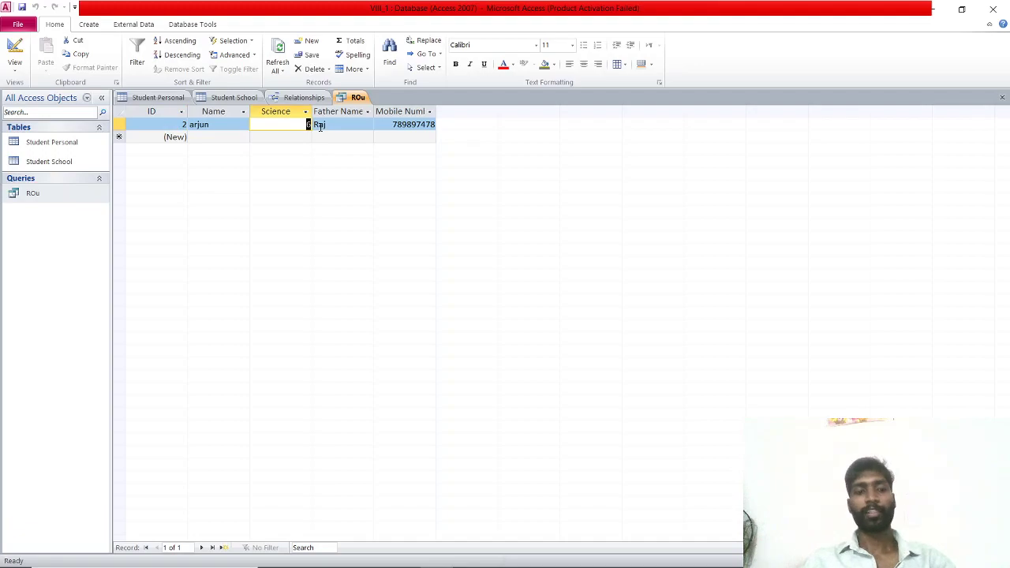
Switch to the 8th class 4th chapter PDF in Chrome and read from Specifying Simple Criteria down to Specifying Multiple Criteria.
key("alt+Tab")
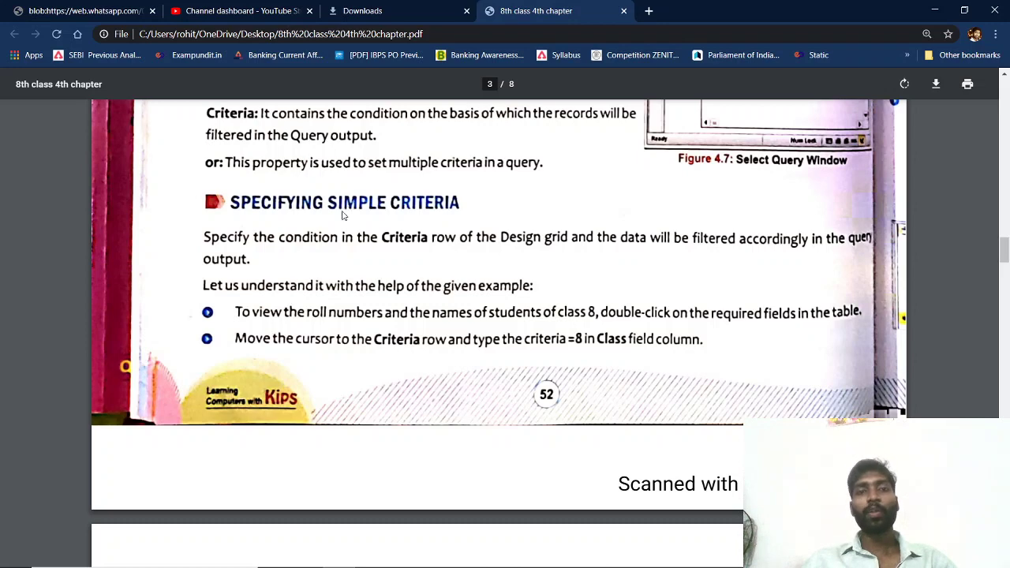
scroll(344, 213, "down", 4)
scroll(341, 217, "down", 3)
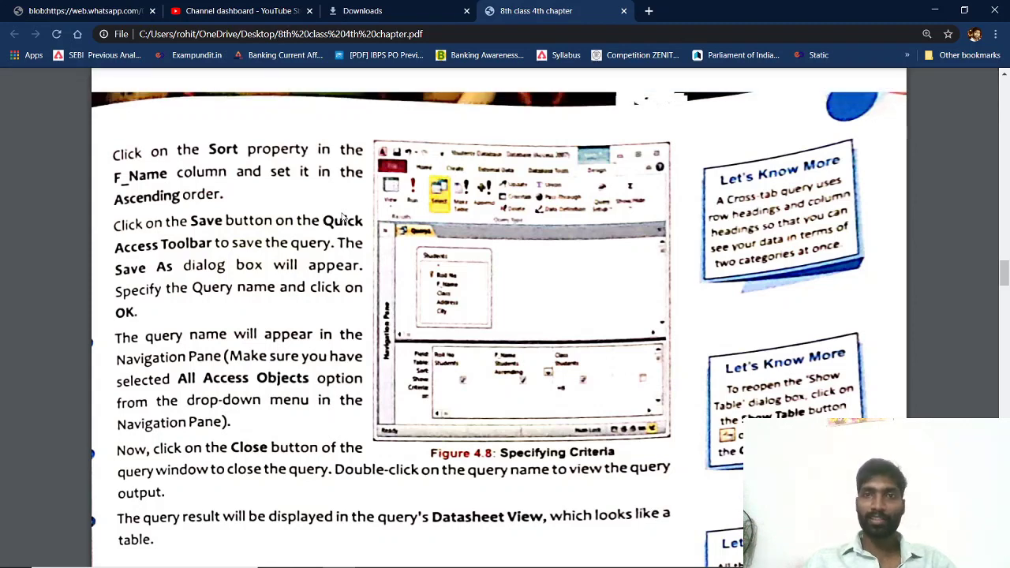
scroll(343, 217, "down", 3)
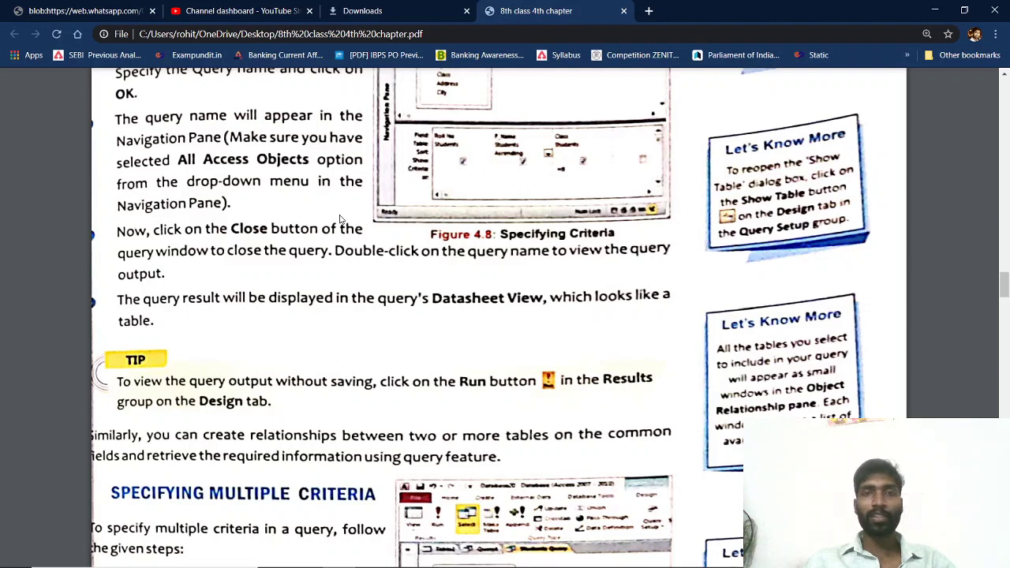
key("alt+Tab")
key("alt+Tab")
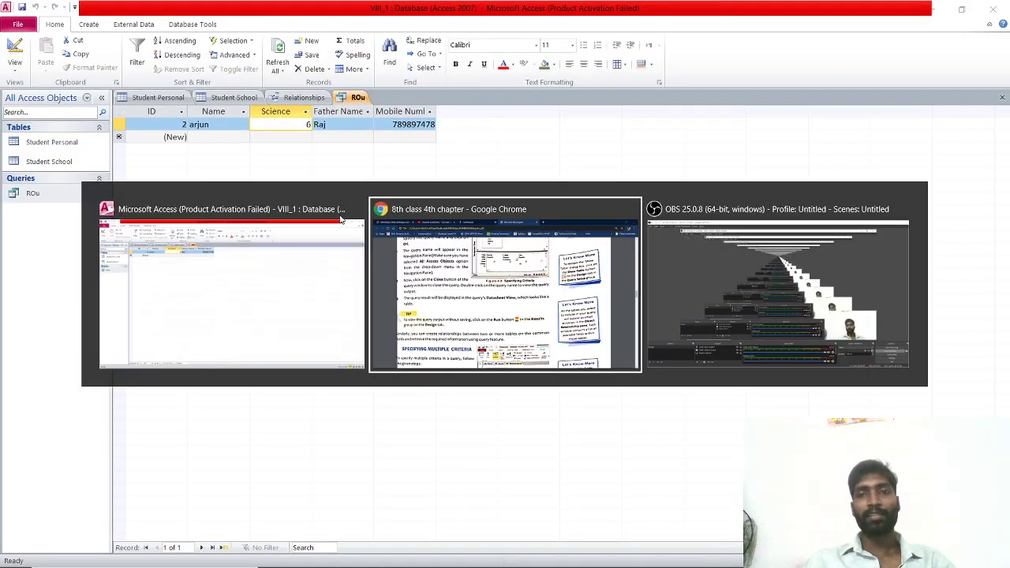